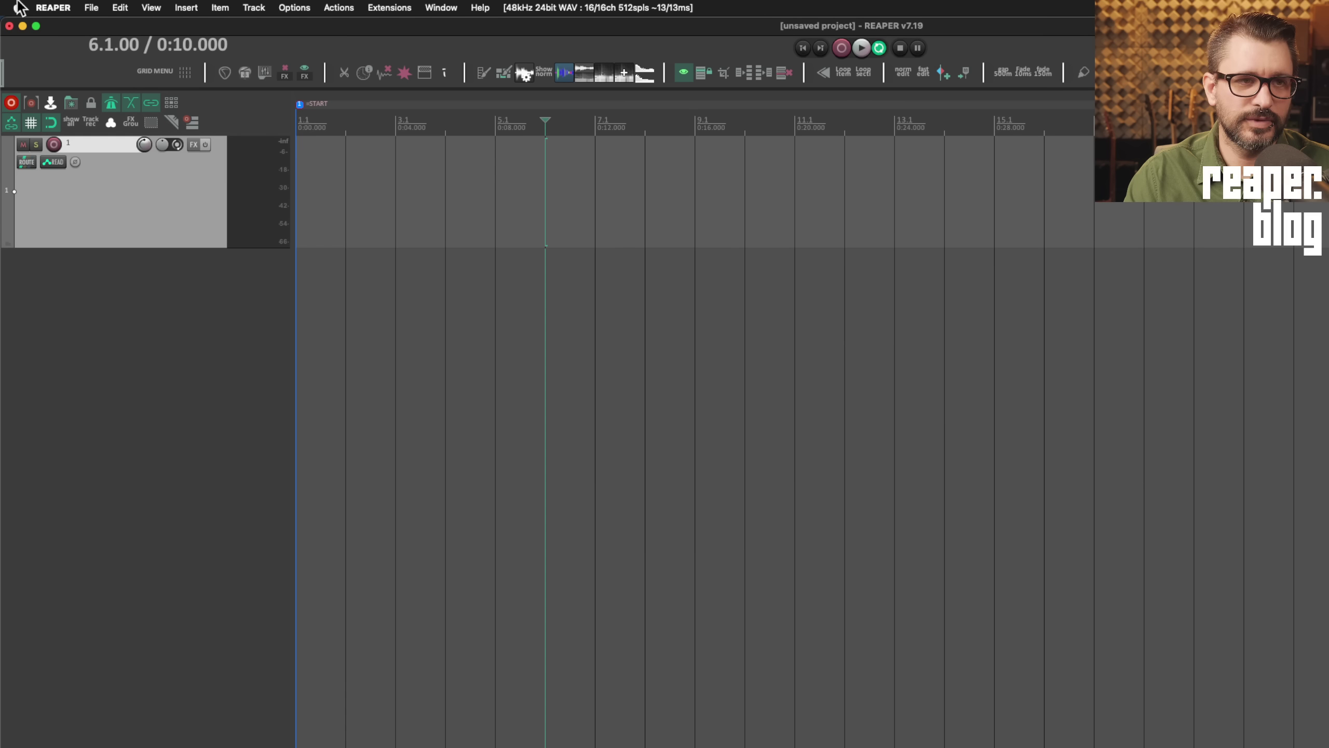
# Step: Open REAPER Preferences via the REAPER menu's Settings item
pyautogui.click(44, 8)
pyautogui.click(54, 54)
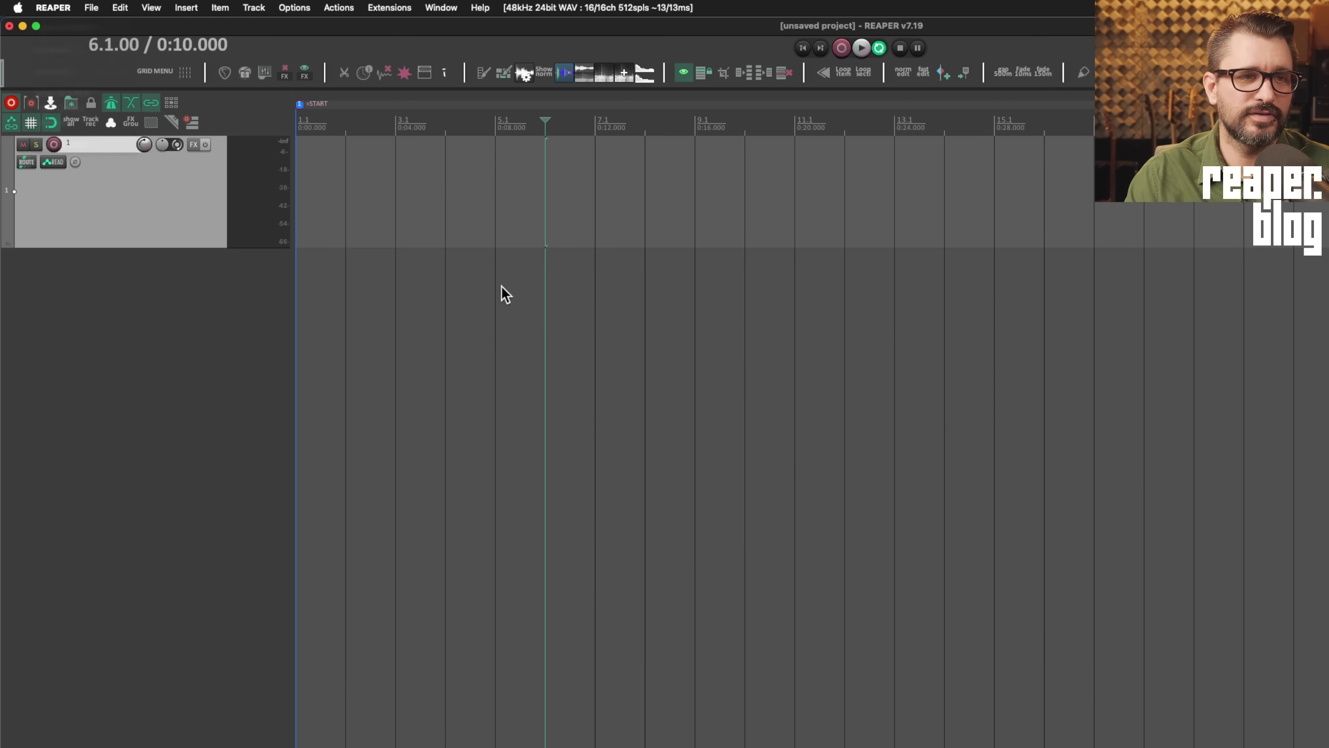
# Step: In Appearance, enable the mouse-position vertical line set to 'Respect toolbar snap button', then apply
pyautogui.scroll(-3, 432, 451)
pyautogui.scroll(-3, 433, 451)
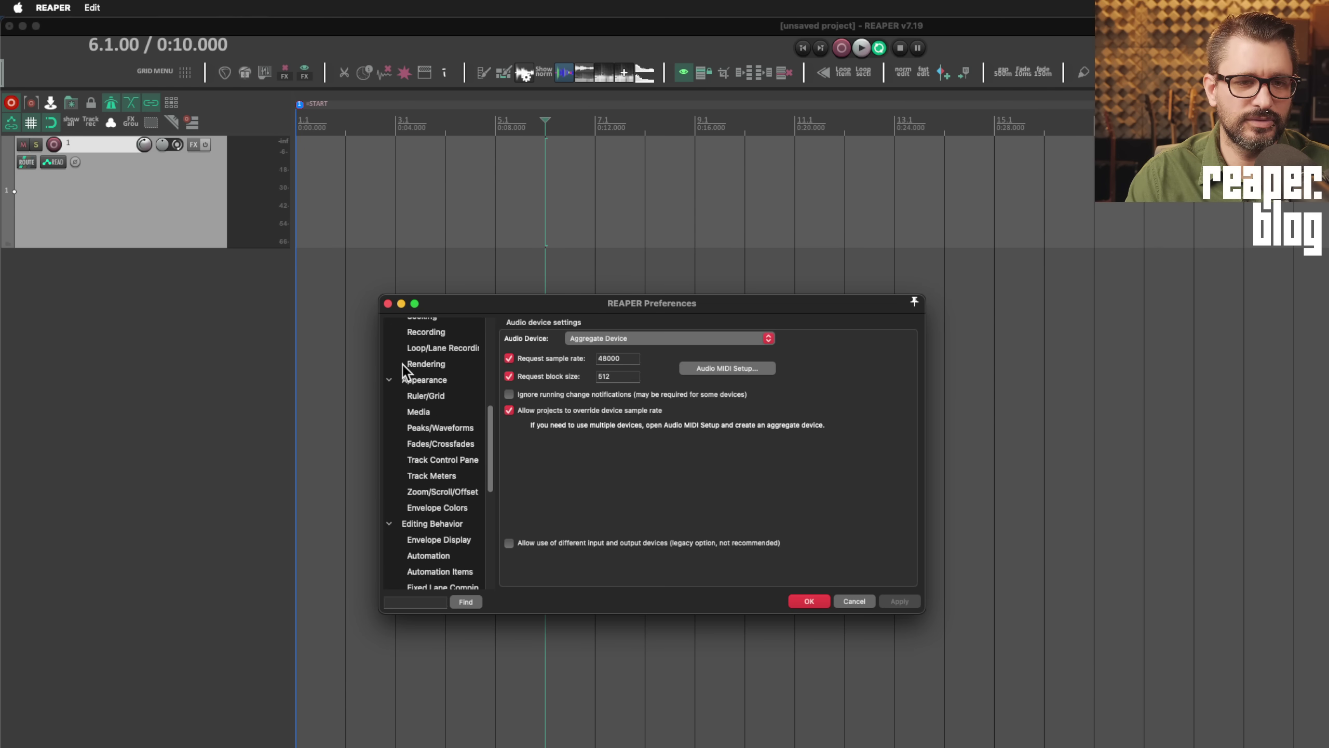
pyautogui.click(421, 379)
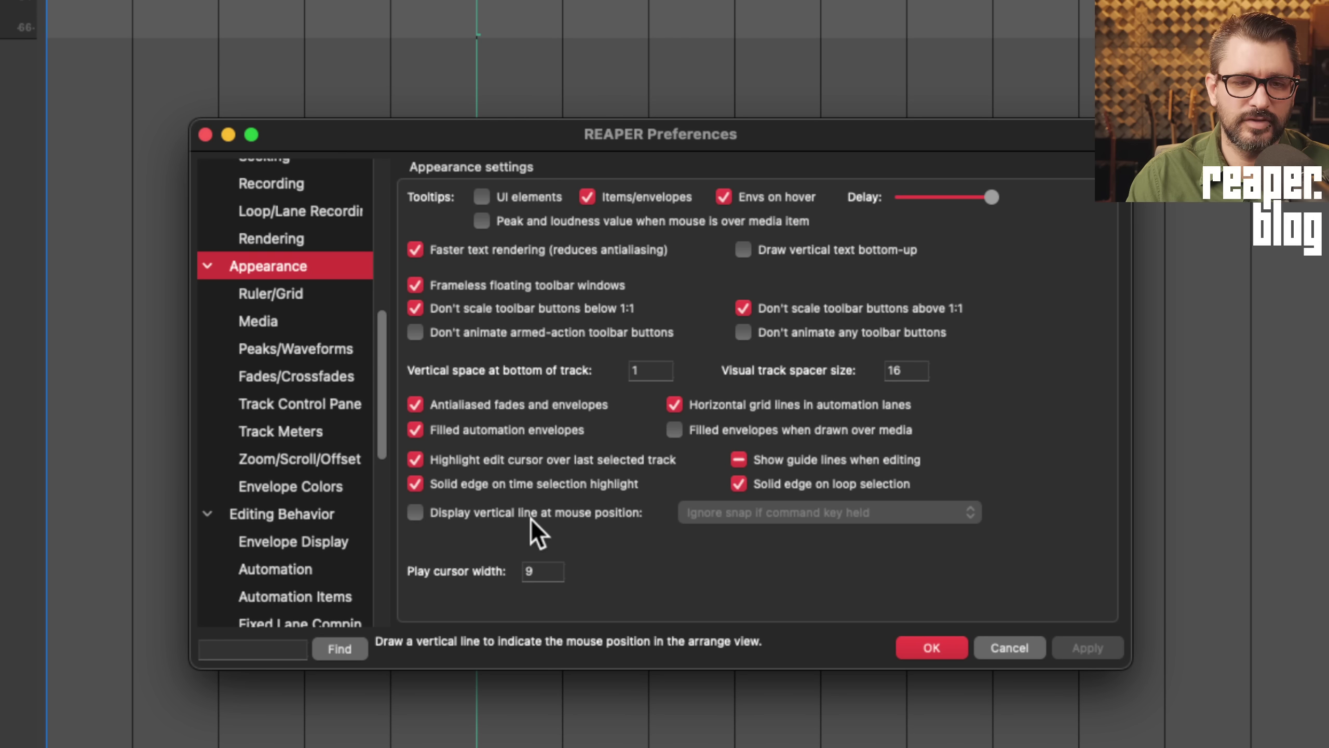
pyautogui.click(592, 514)
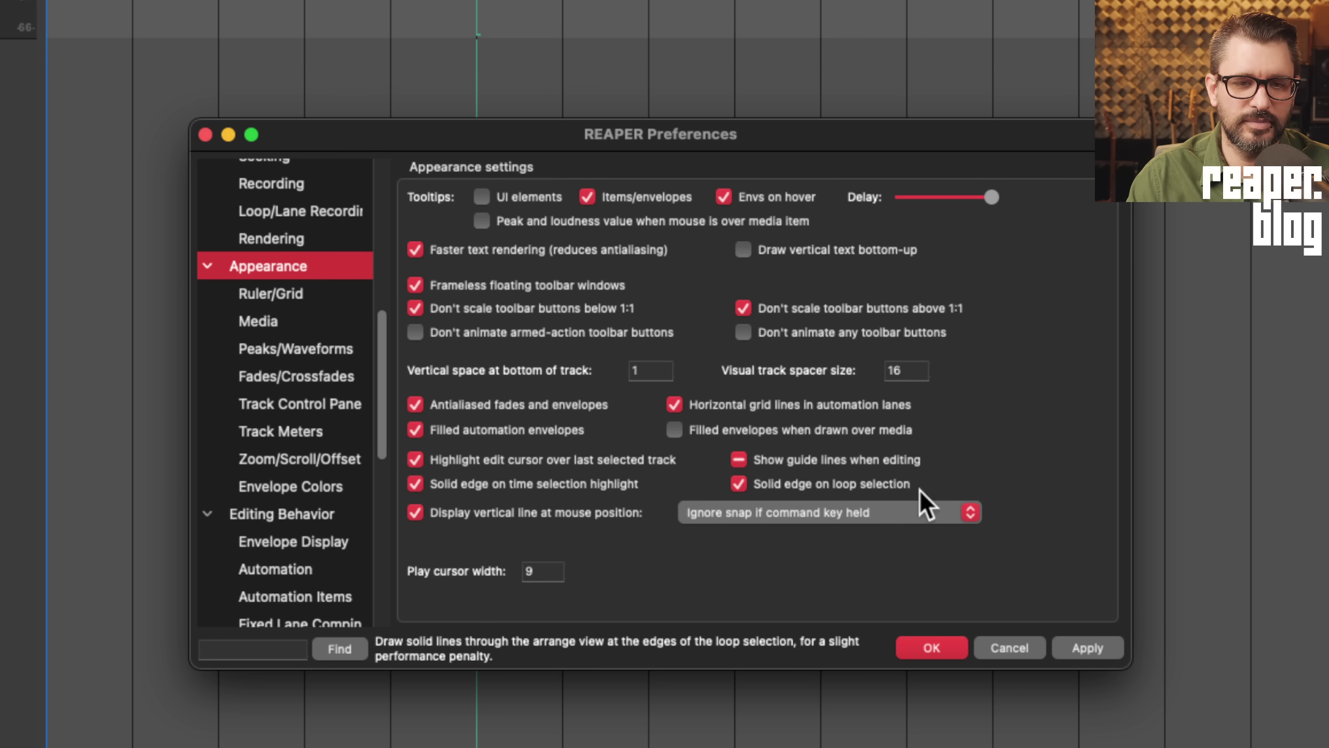
pyautogui.click(735, 511)
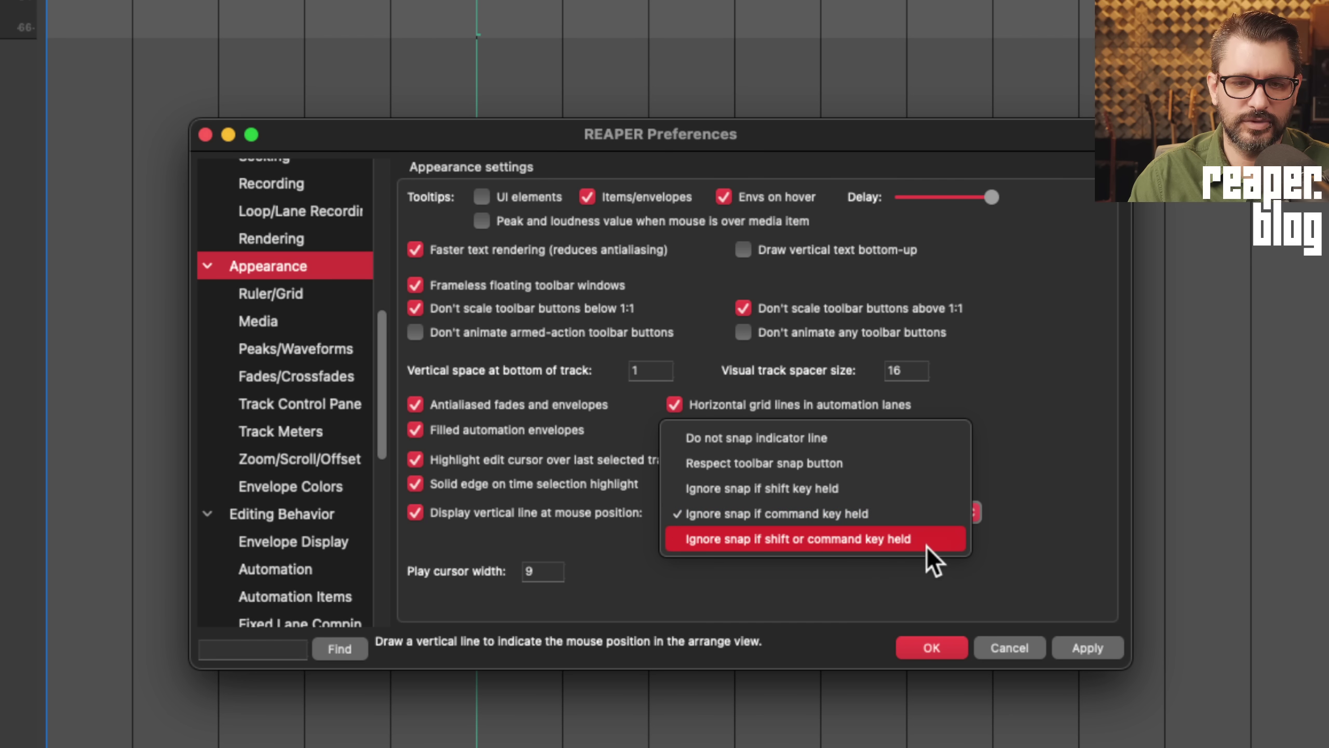
pyautogui.click(887, 461)
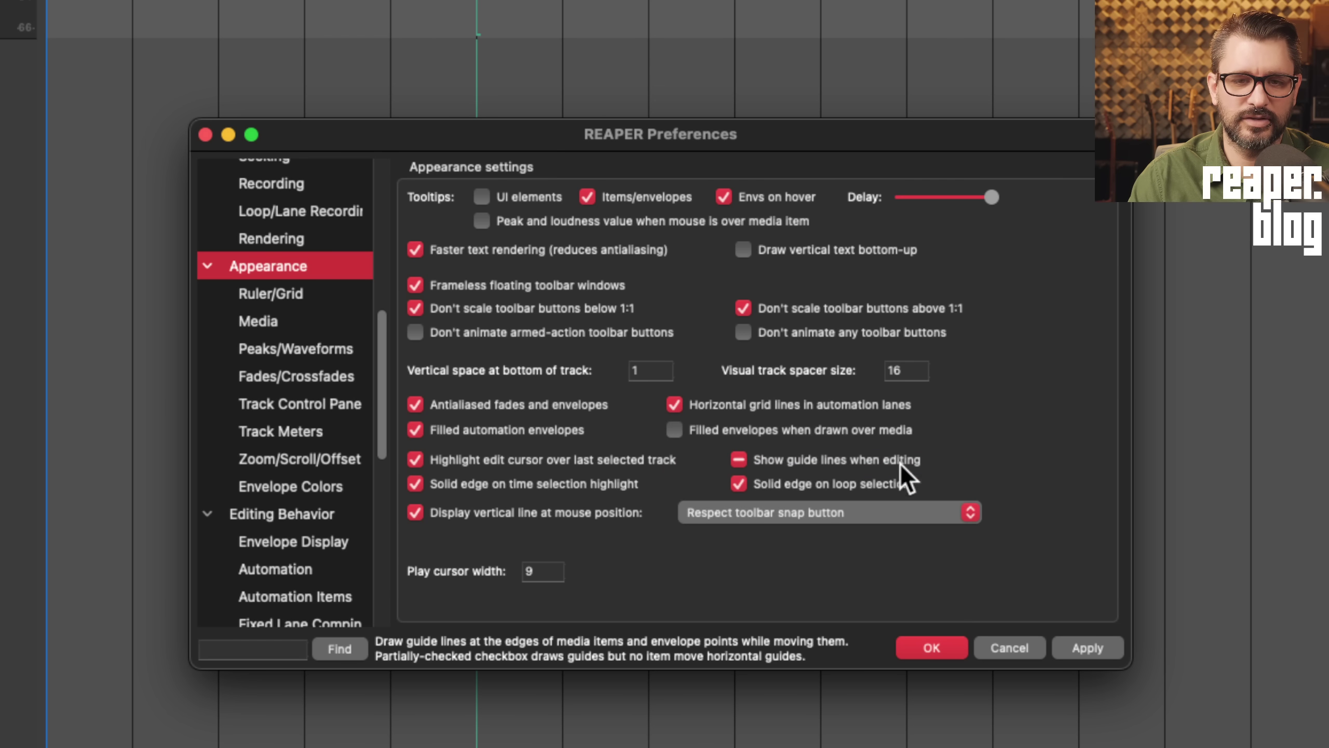
pyautogui.click(1073, 652)
pyautogui.click(935, 648)
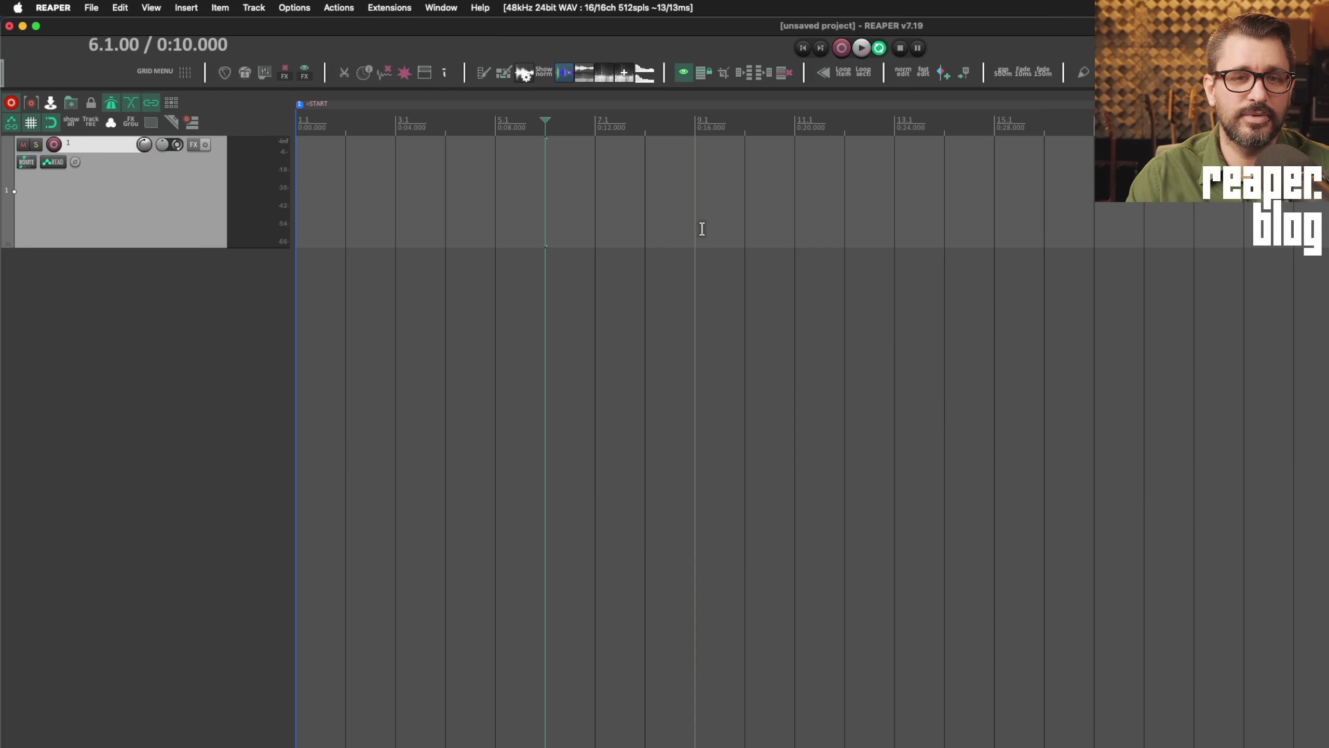
# Step: Turn snapping off and test the line with a cursor at 0:18 and a 0:09–0:10.5 selection
pyautogui.click(743, 229)
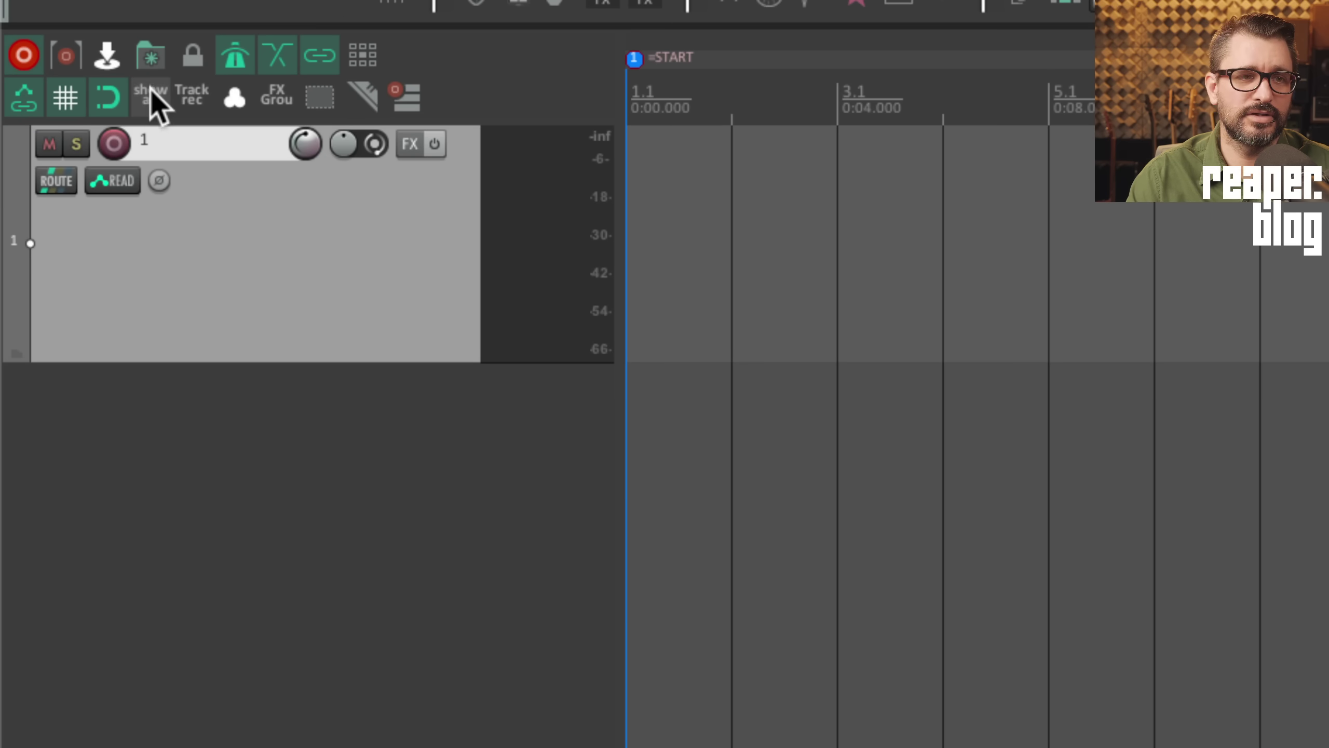
pyautogui.click(105, 102)
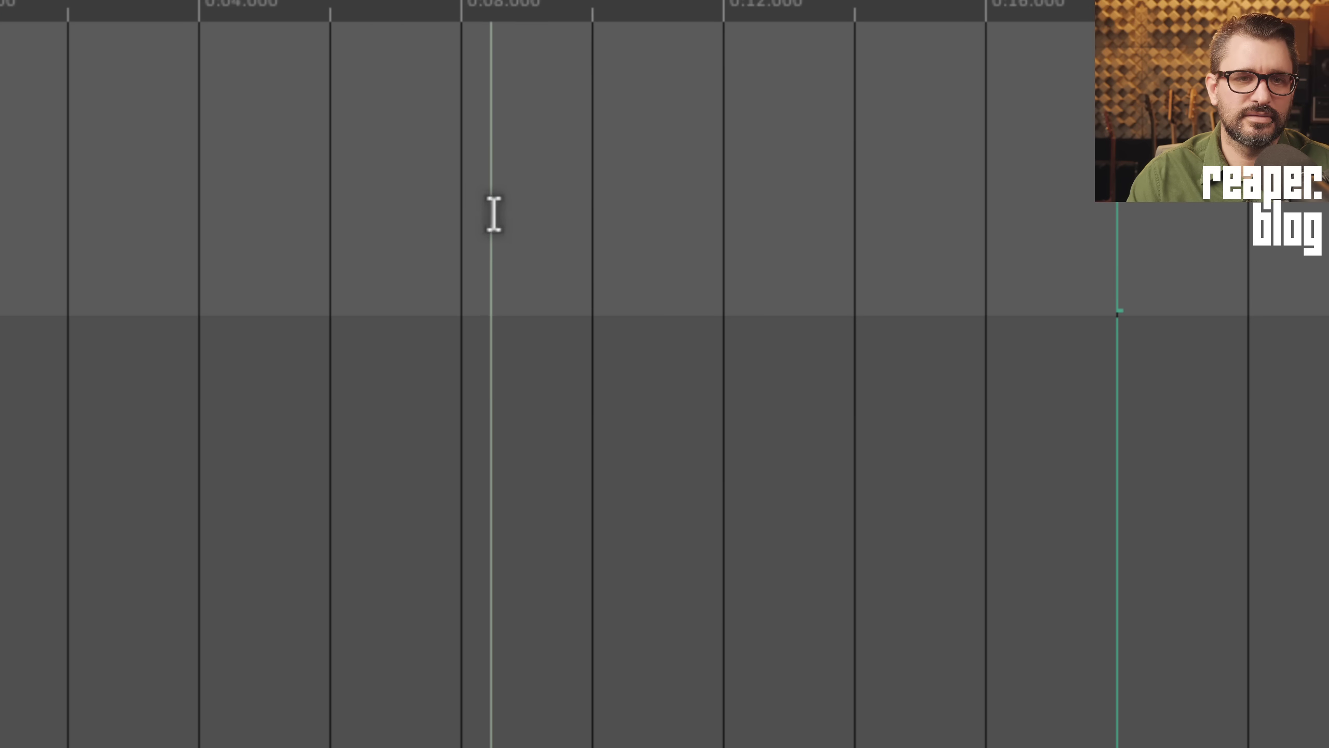
pyautogui.moveTo(526, 217); pyautogui.dragTo(631, 229)
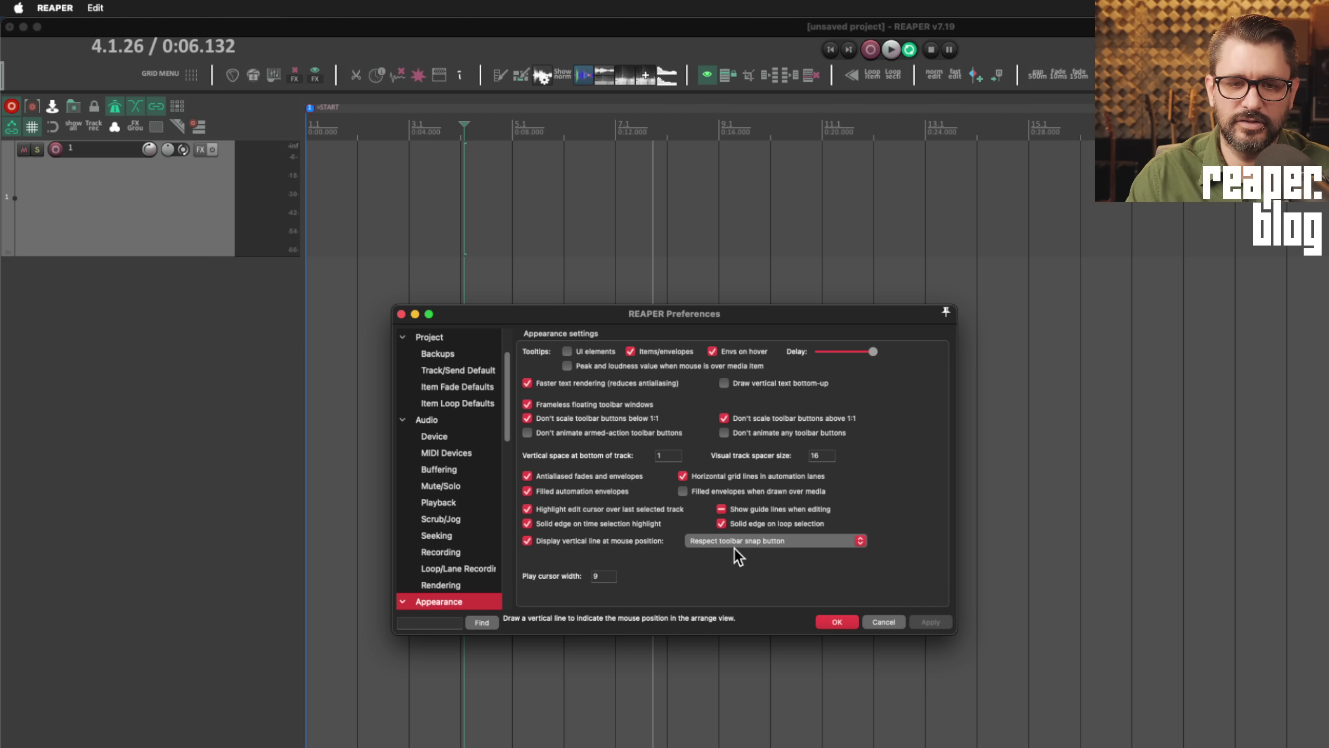
# Step: Set the mouse-position line to 'Do not snap indicator line' and close Preferences
pyautogui.click(735, 545)
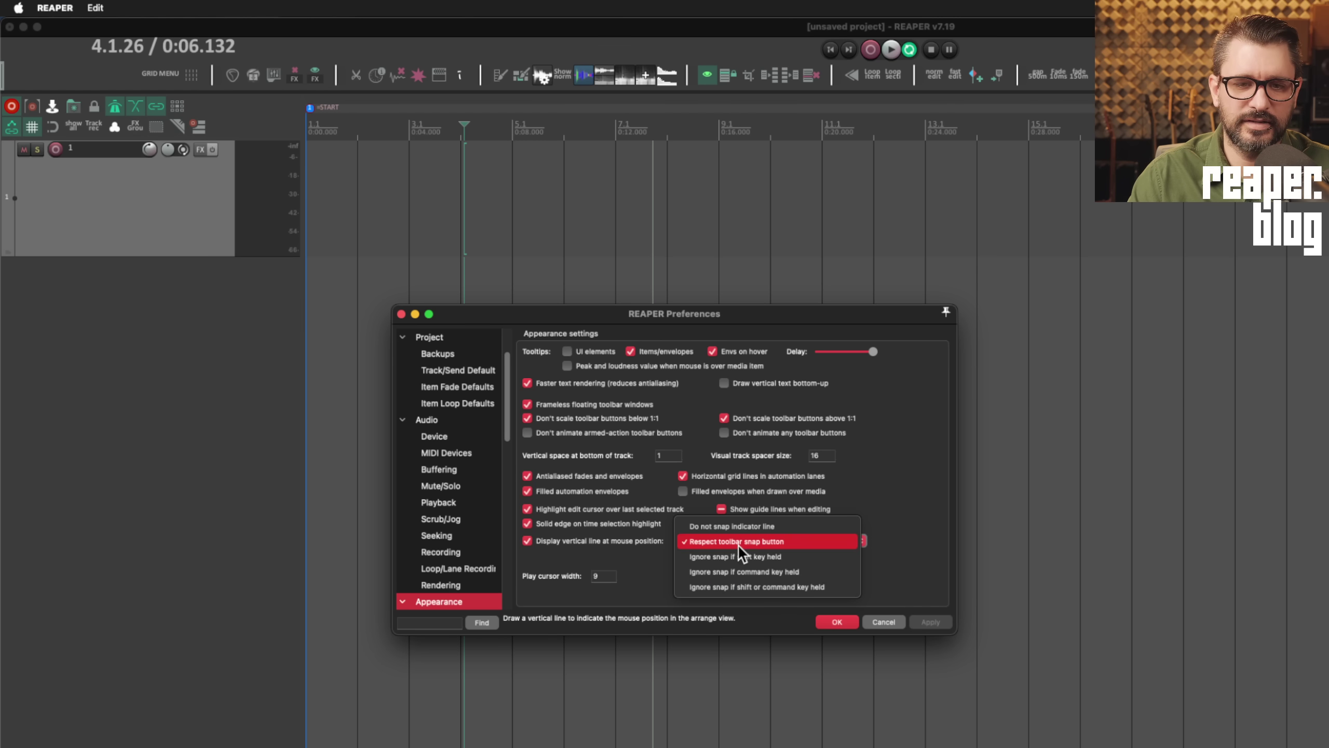
pyautogui.click(784, 525)
pyautogui.click(846, 621)
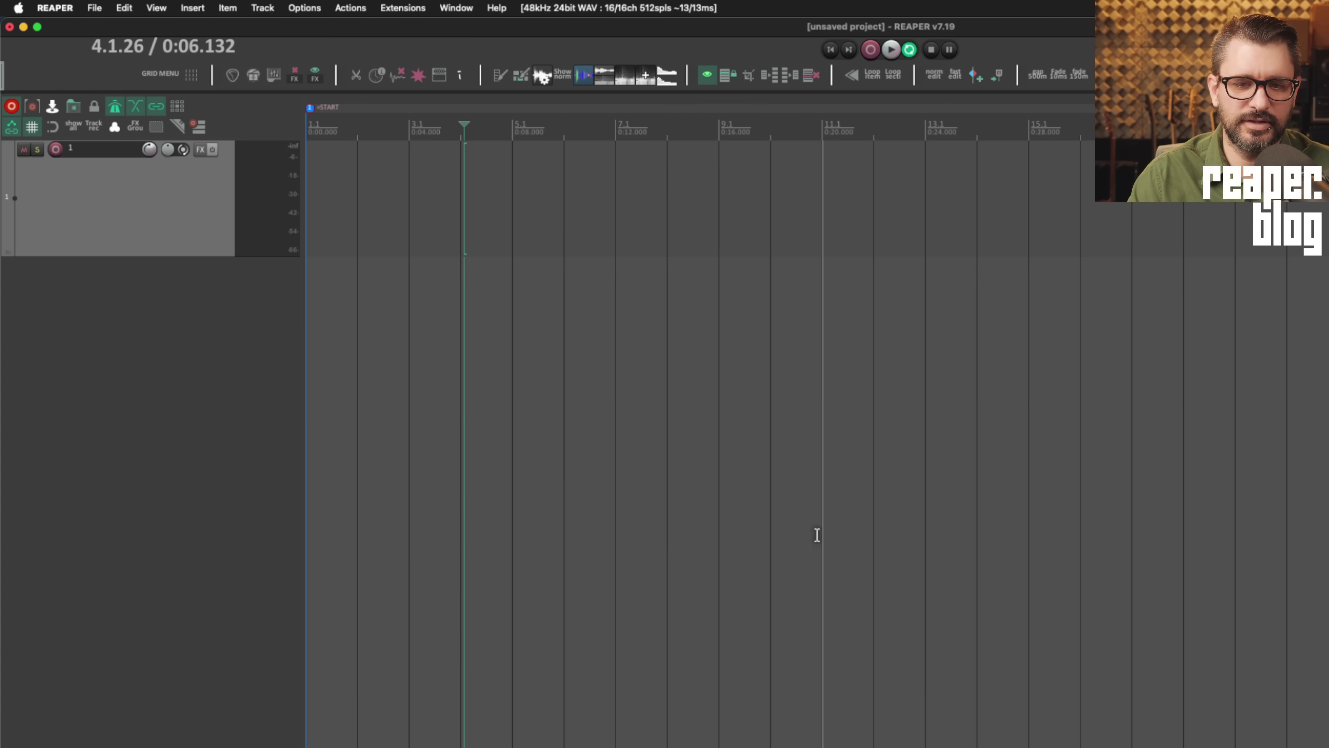
# Step: Test grid snapping with cursor clicks at 0:06–0:10, a 0:06–0:12 selection, ending at 0:12
pyautogui.click(617, 294)
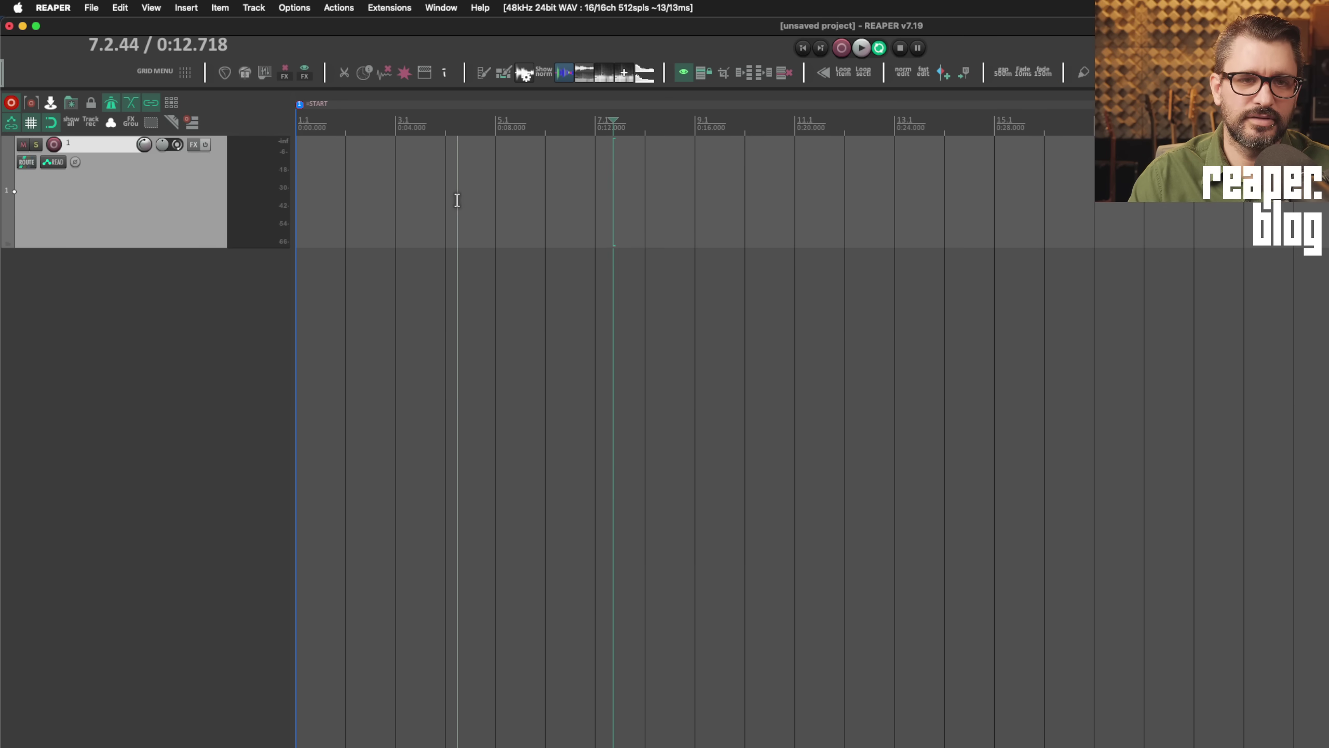
pyautogui.click(457, 200)
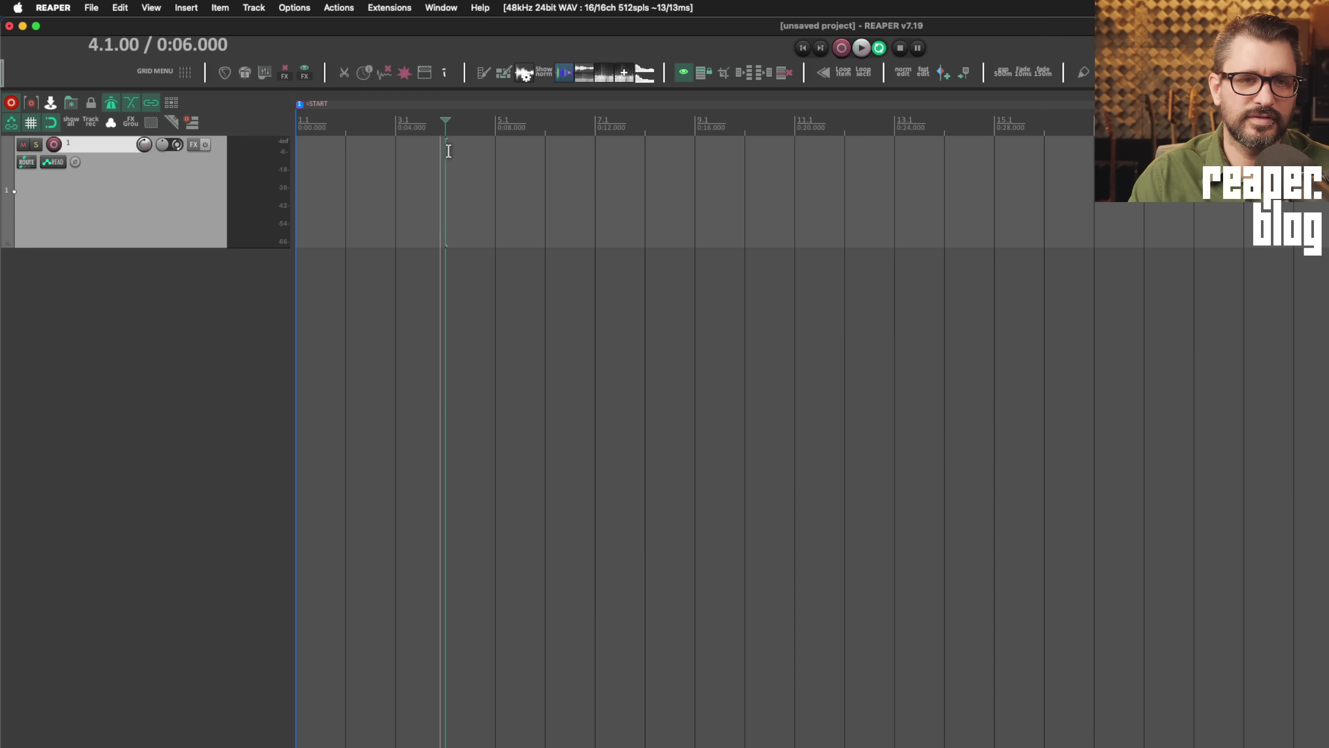
pyautogui.click(502, 160)
pyautogui.click(529, 169)
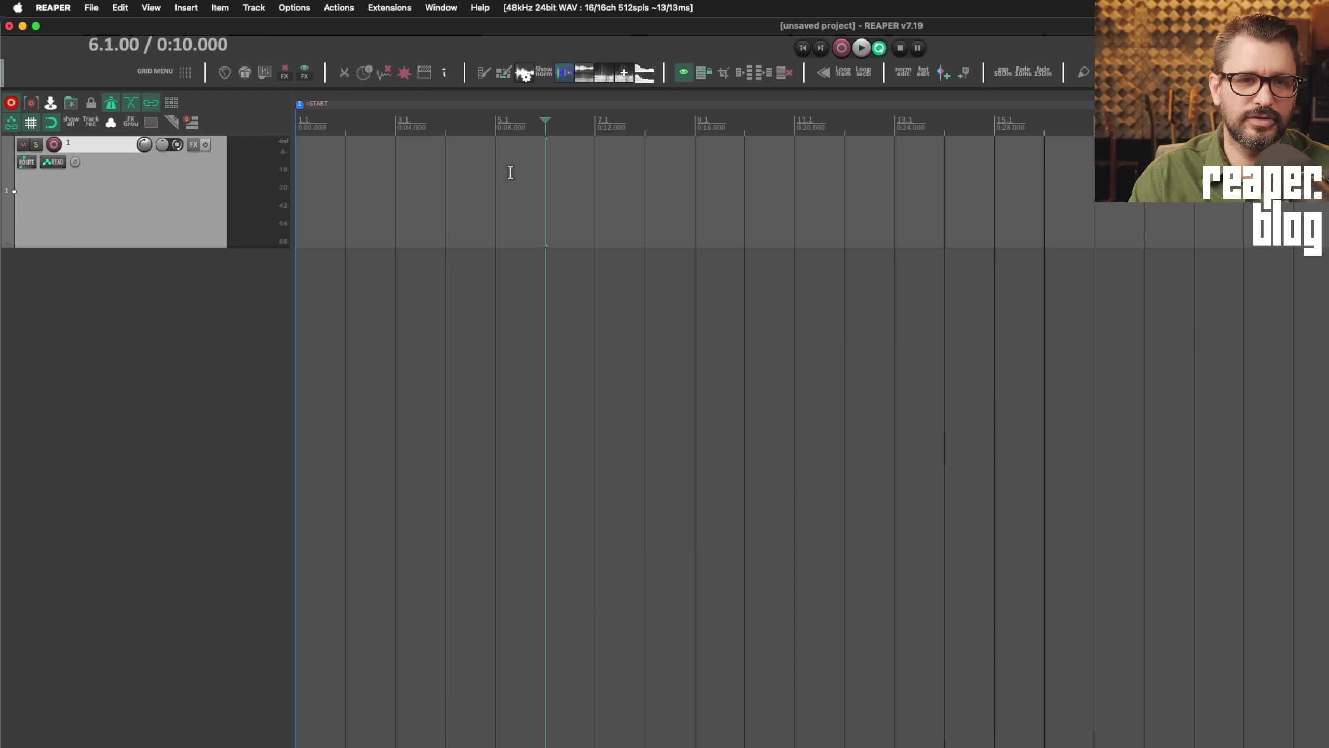
pyautogui.click(509, 170)
pyautogui.click(543, 174)
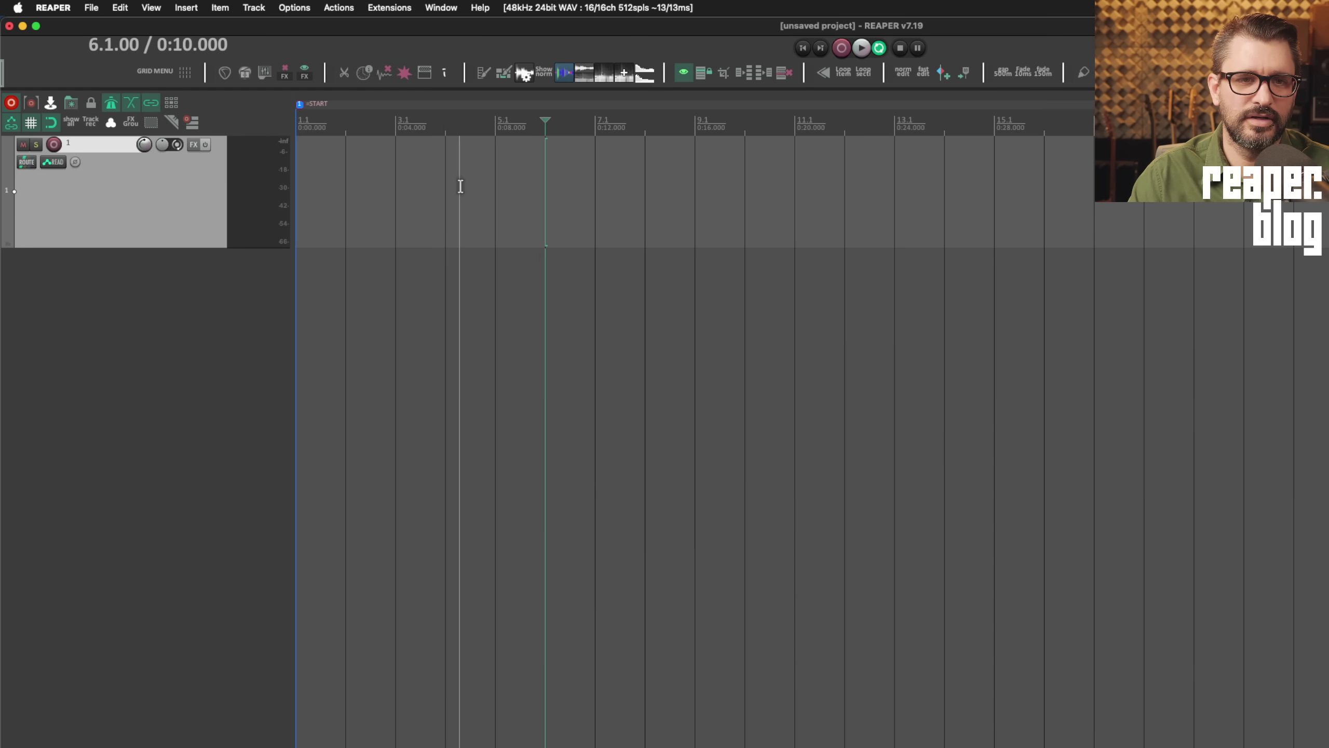
pyautogui.moveTo(460, 187); pyautogui.dragTo(794, 208)
pyautogui.click(597, 205)
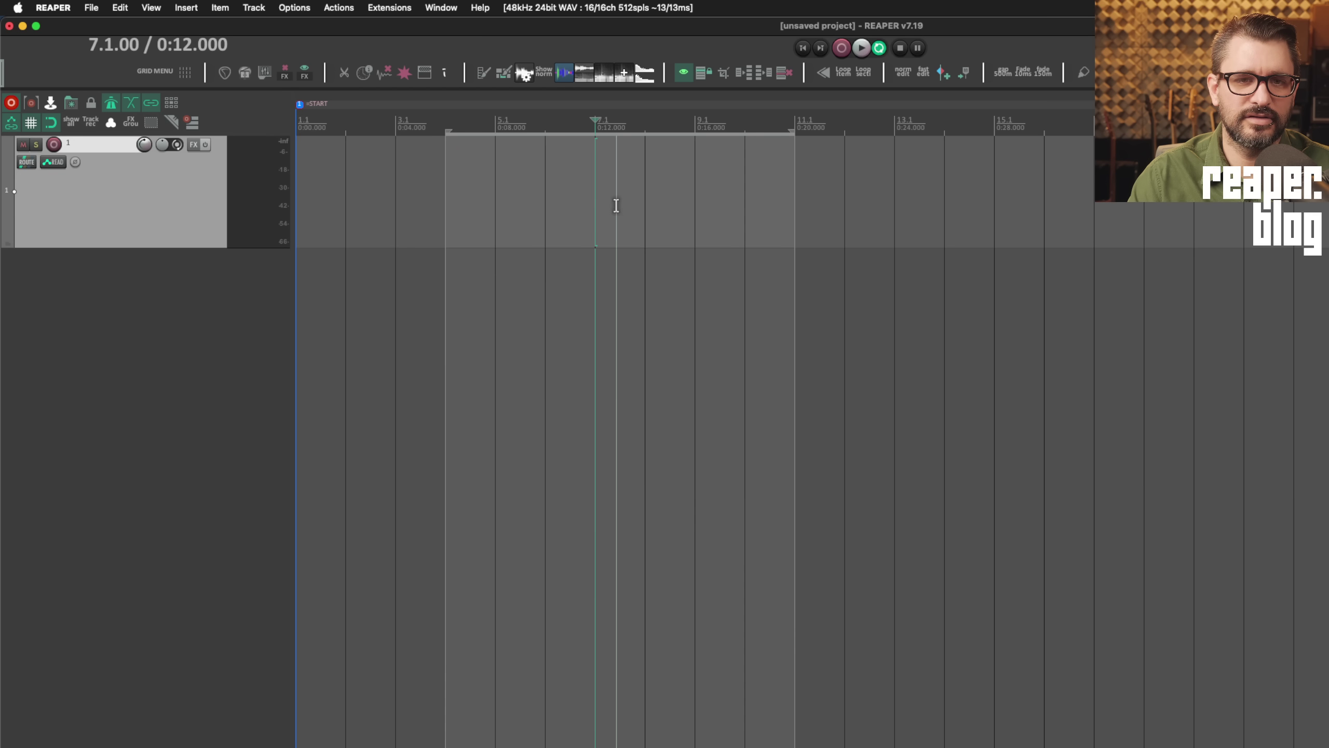
pyautogui.press('Escape')
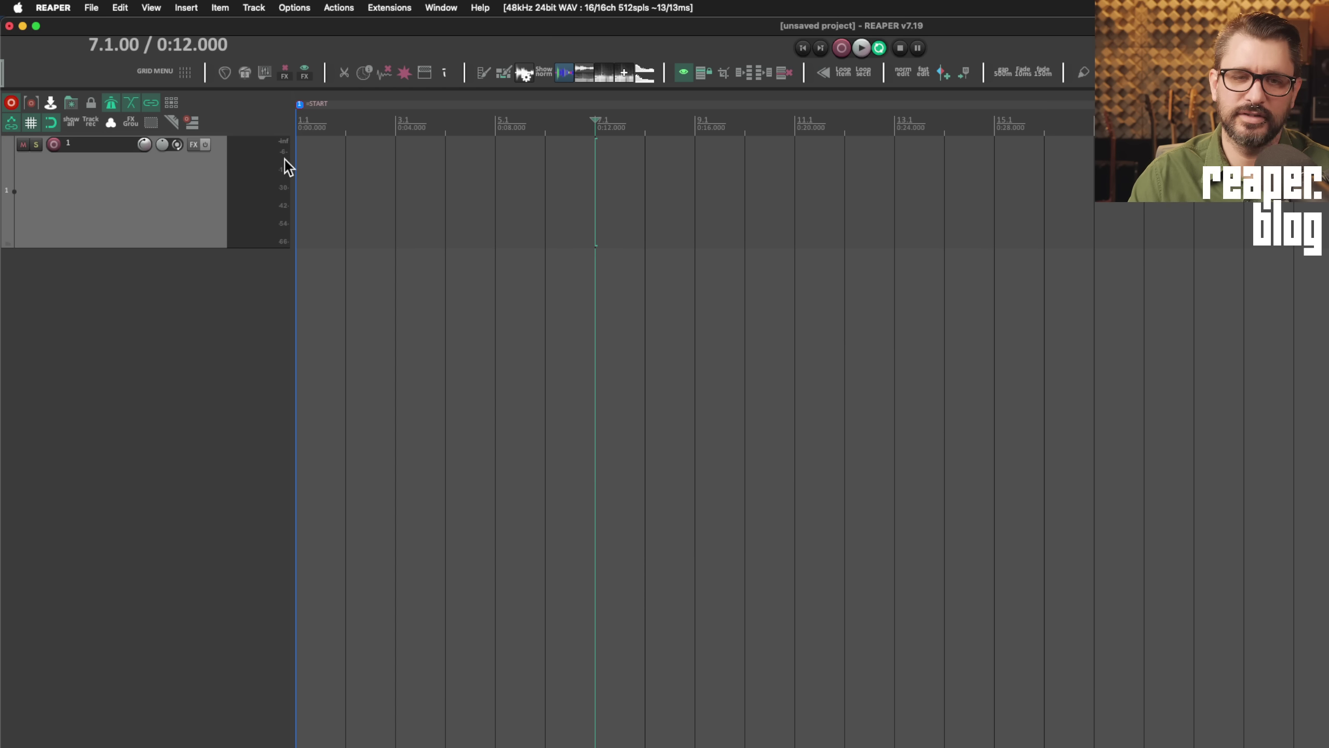
# Step: Browse the 'move time selection cursor' actions, ending on 'Move start point to cursor (preserve length)'
pyautogui.click(622, 251)
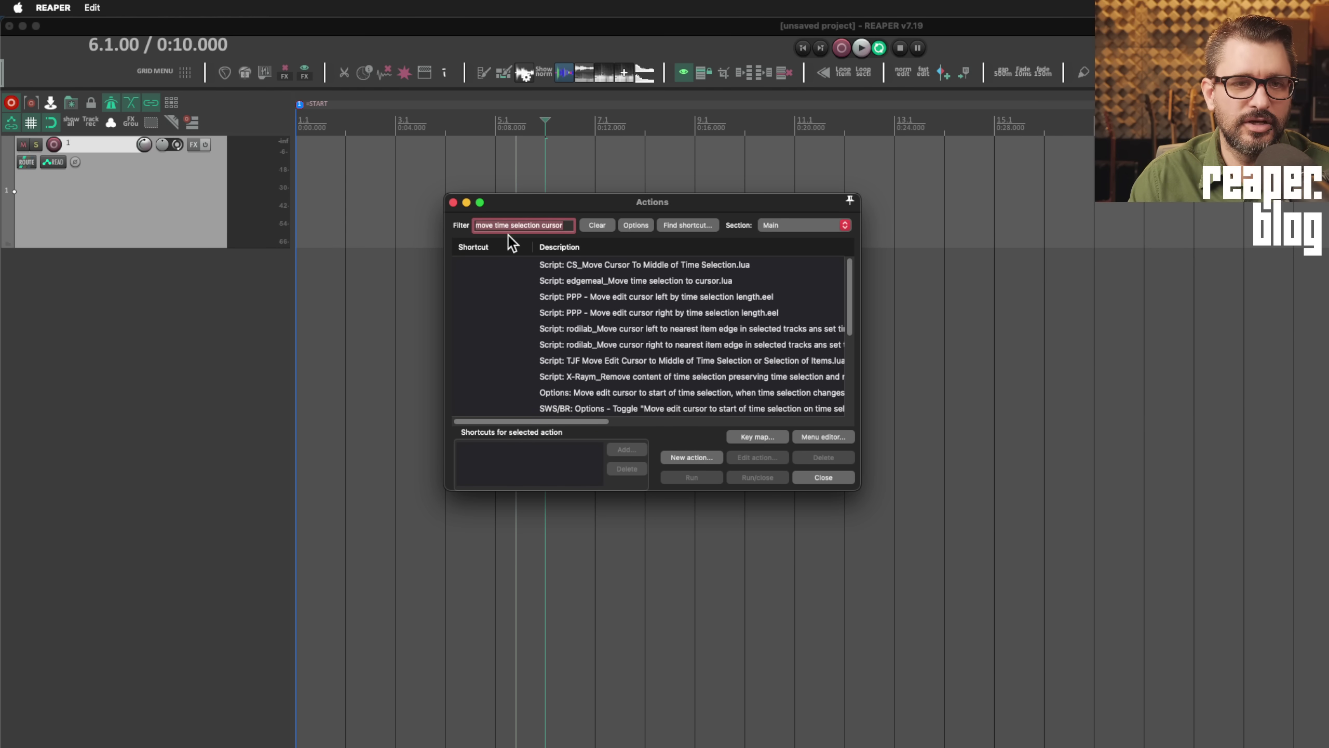
pyautogui.scroll(-5, 656, 341)
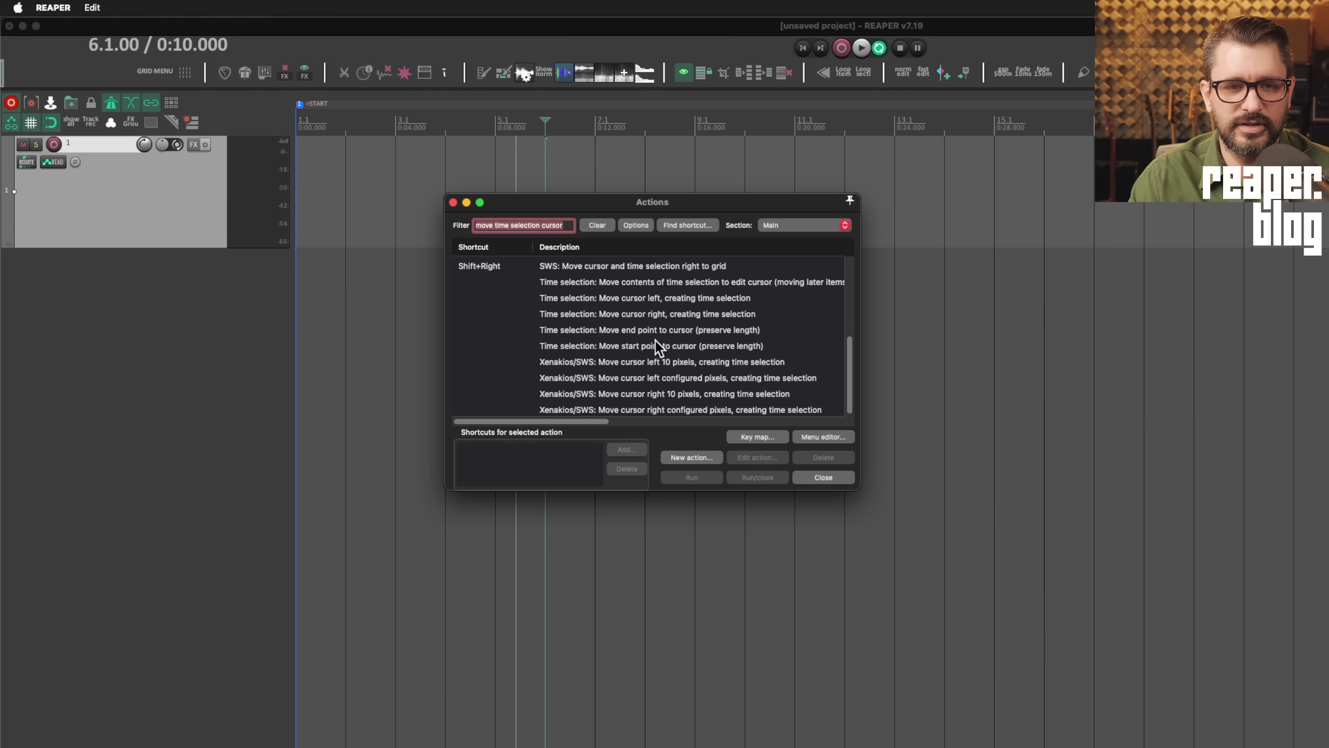
pyautogui.scroll(1, 655, 341)
pyautogui.click(566, 332)
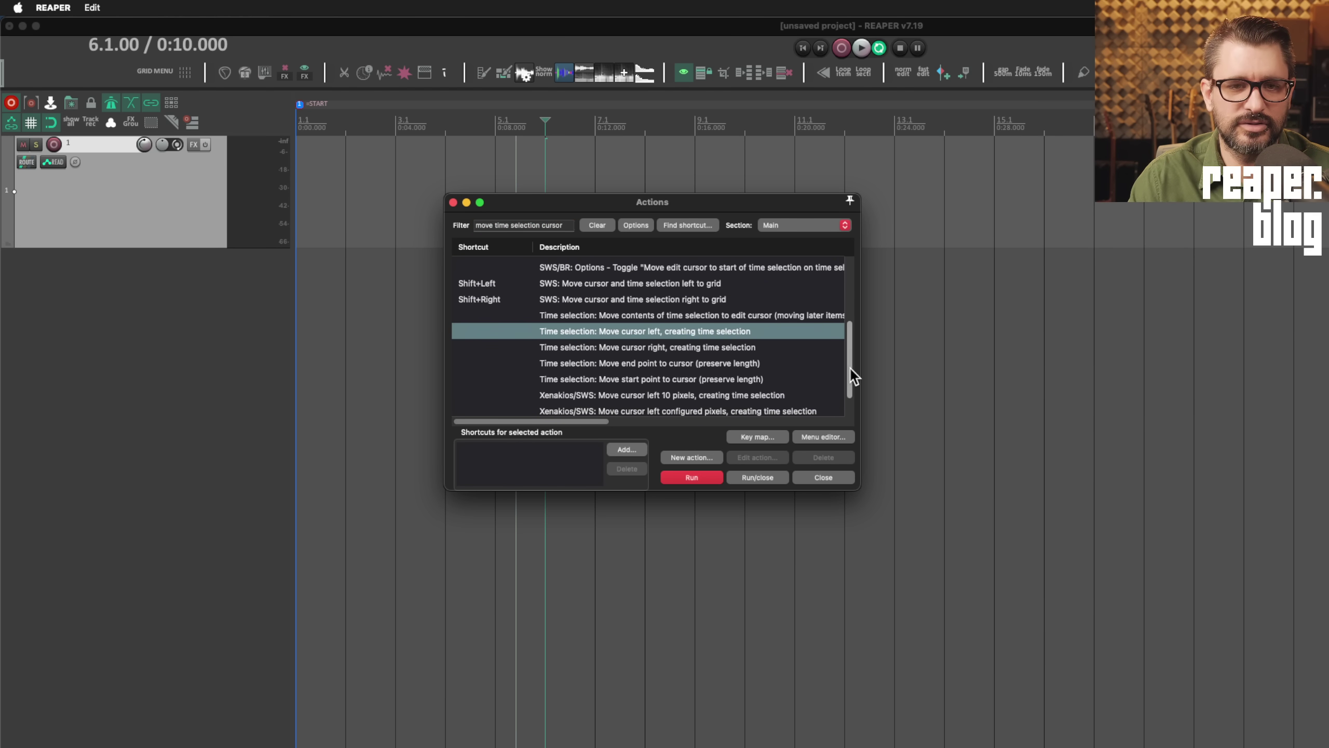
pyautogui.click(701, 348)
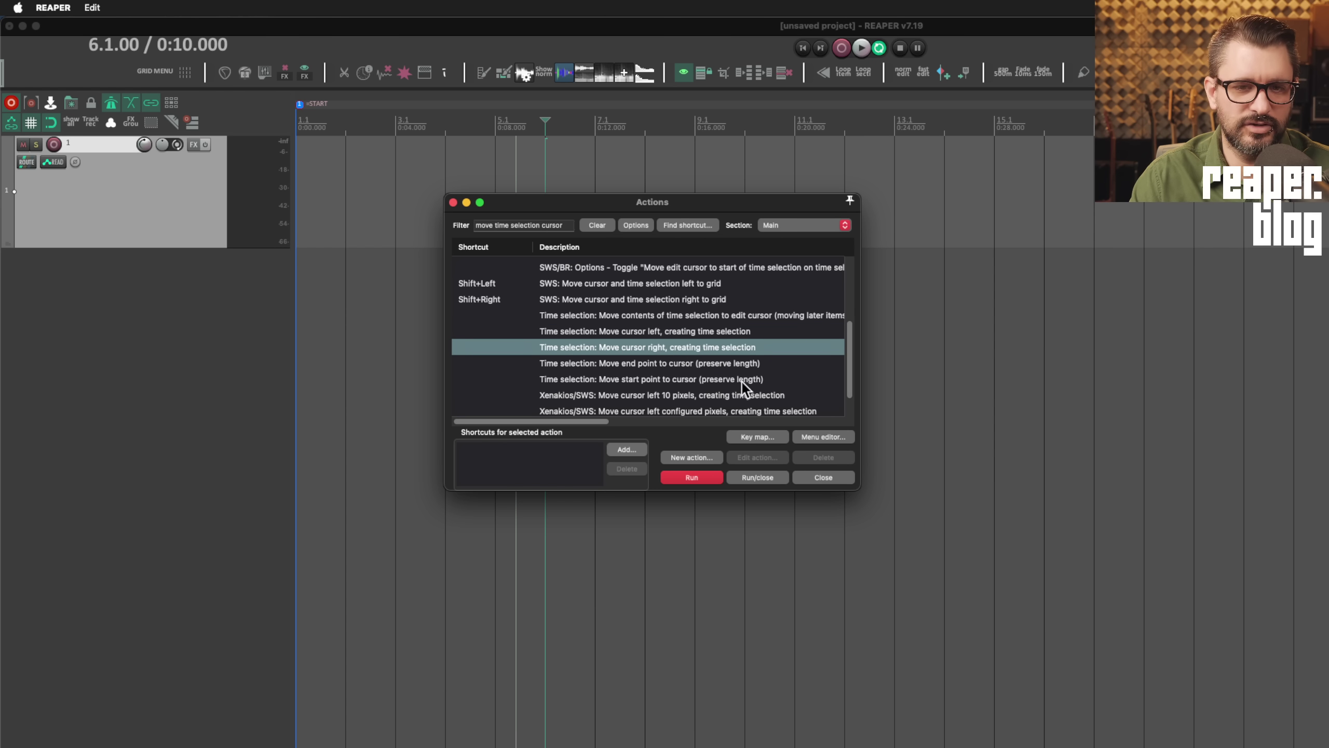
pyautogui.click(739, 364)
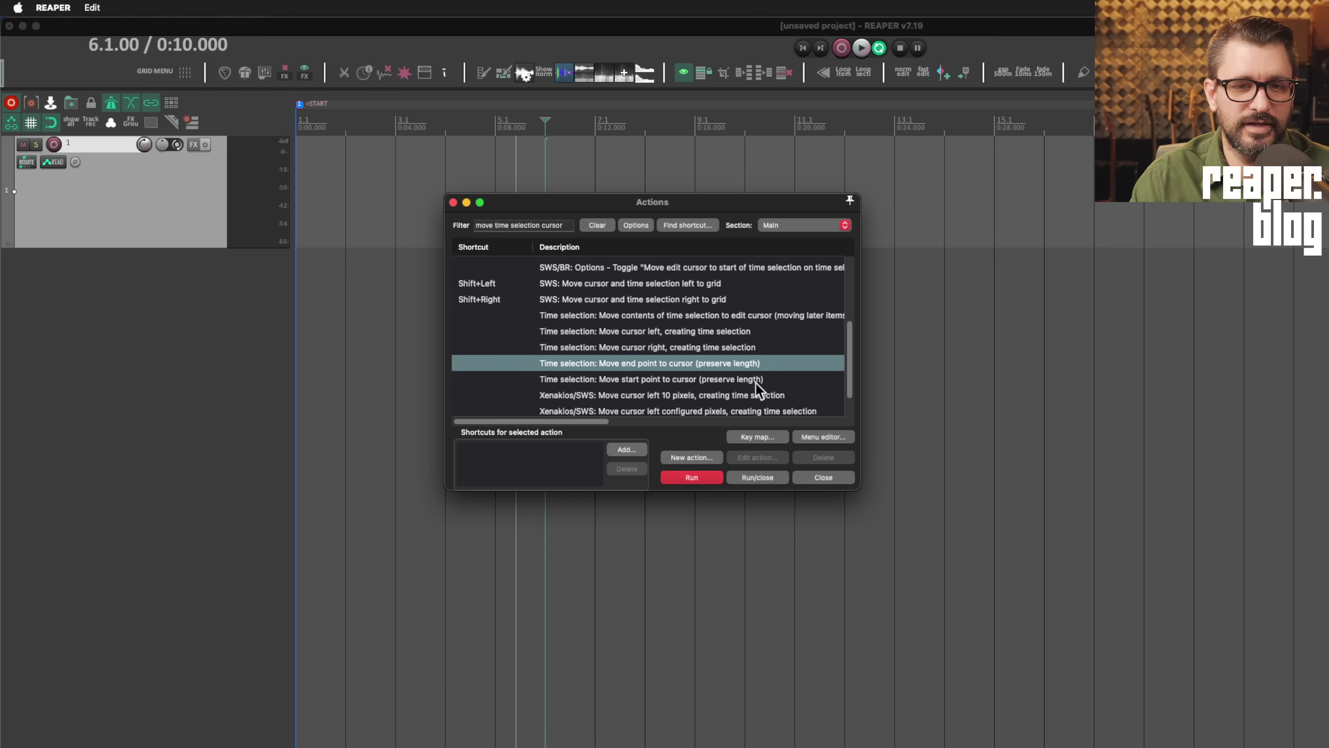
pyautogui.click(634, 385)
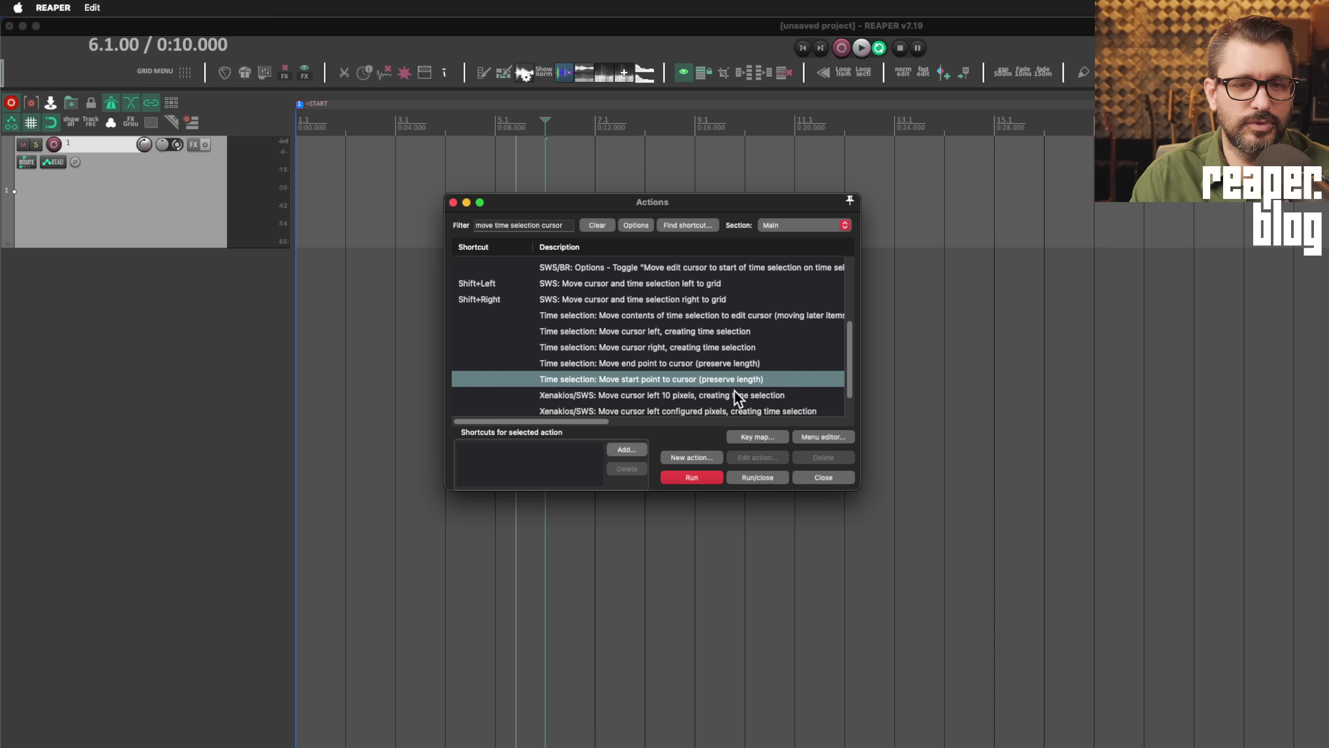
# Step: Select bars 7–10 and move the selection to start at bar 13, preserving length
pyautogui.moveTo(686, 205); pyautogui.dragTo(703, 388)
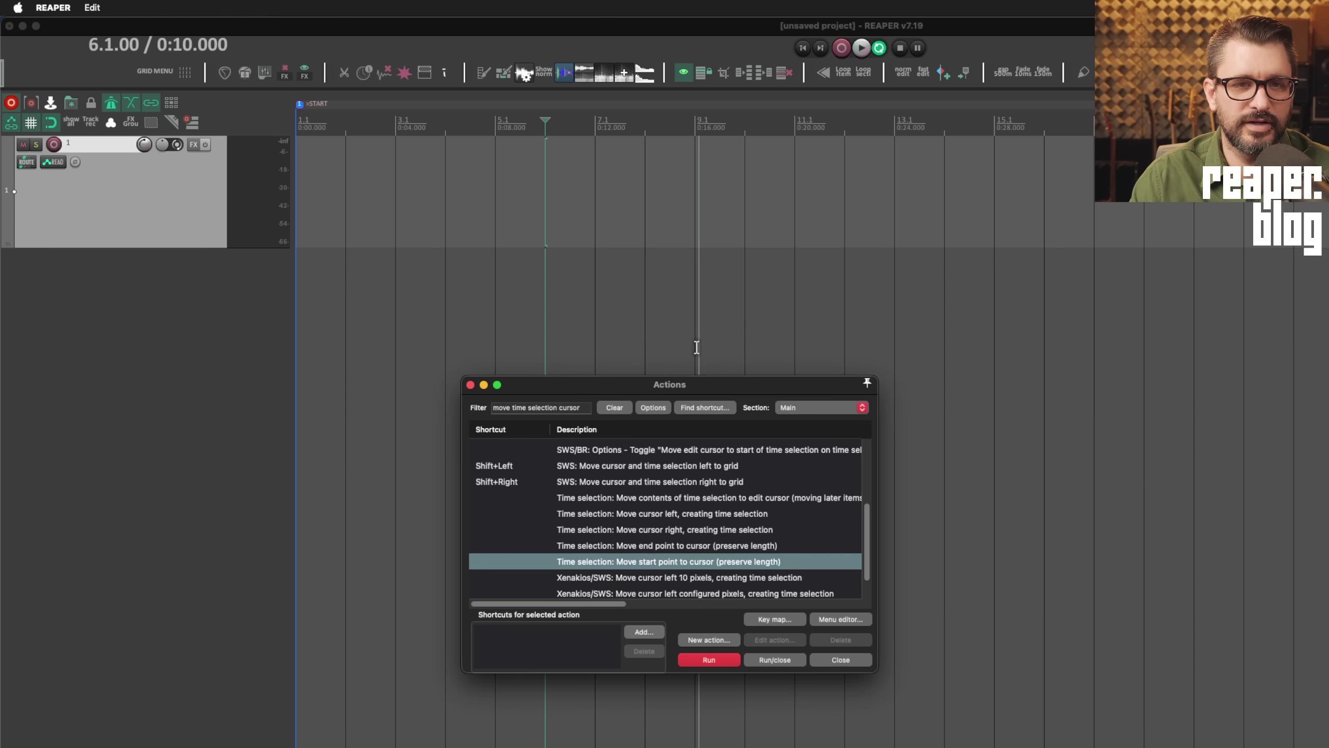
pyautogui.moveTo(596, 201); pyautogui.dragTo(743, 201)
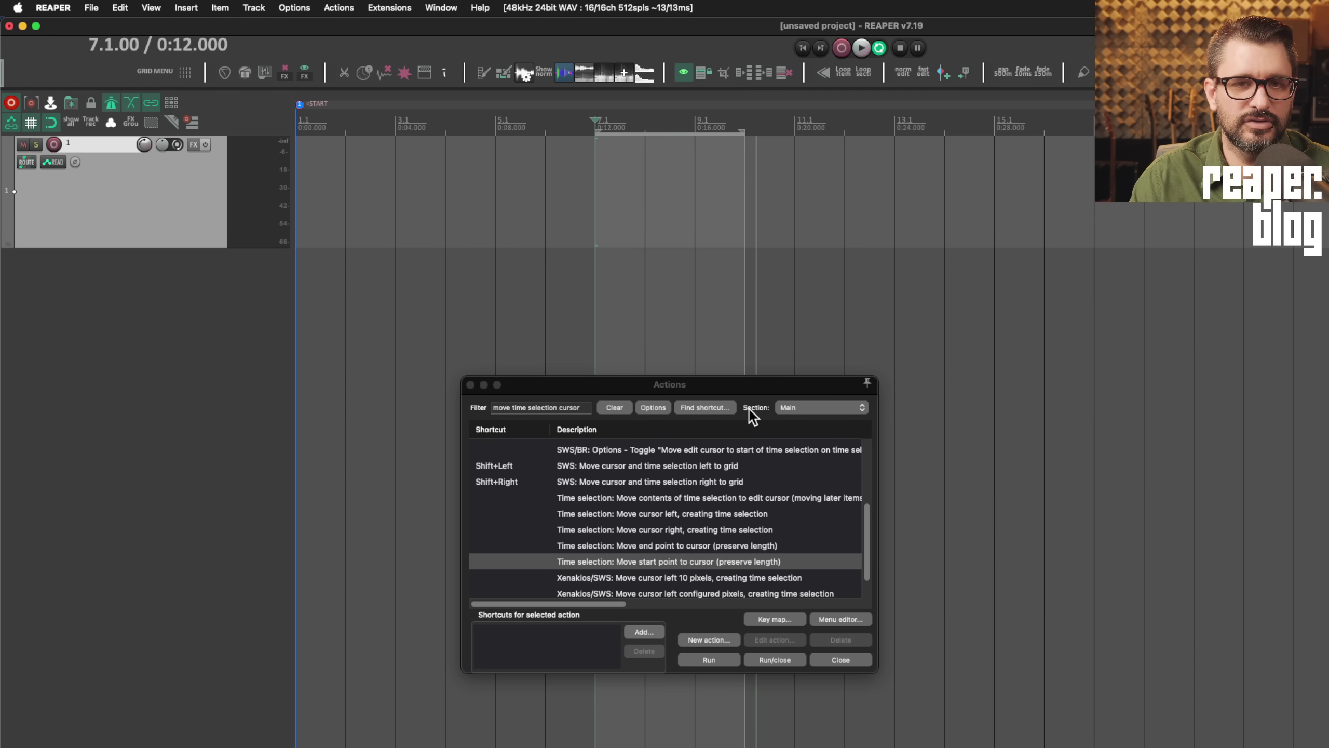
pyautogui.click(891, 127)
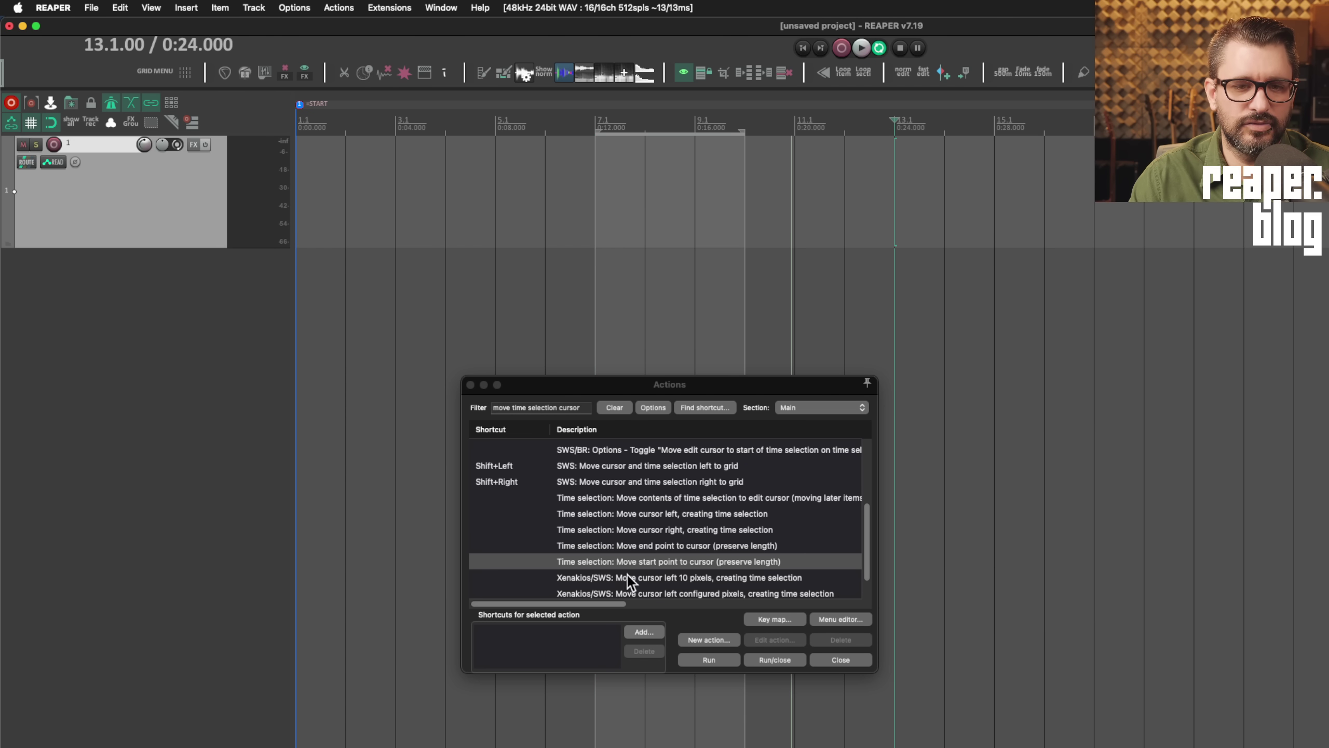
pyautogui.click(719, 660)
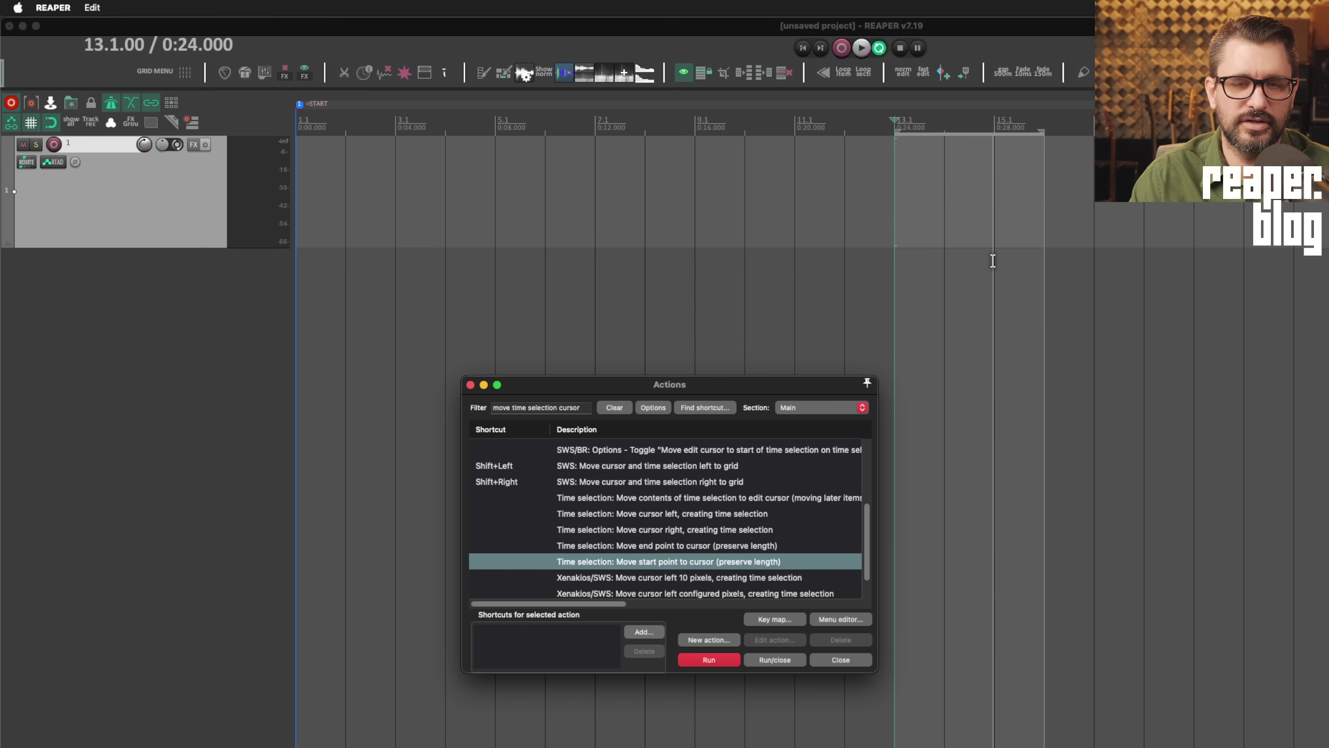
# Step: Run 'Move end point to cursor (preserve length)' with the edit cursor at bar 9
pyautogui.click(591, 546)
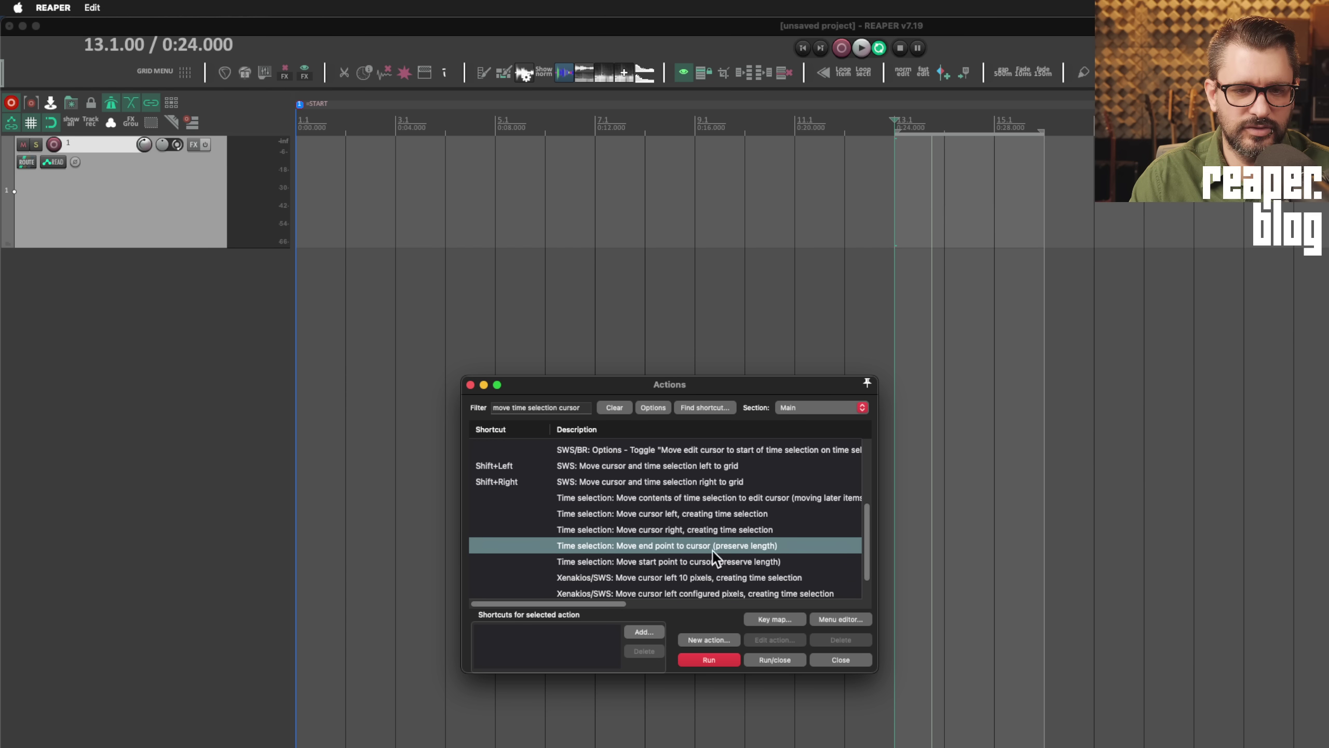
pyautogui.click(708, 696)
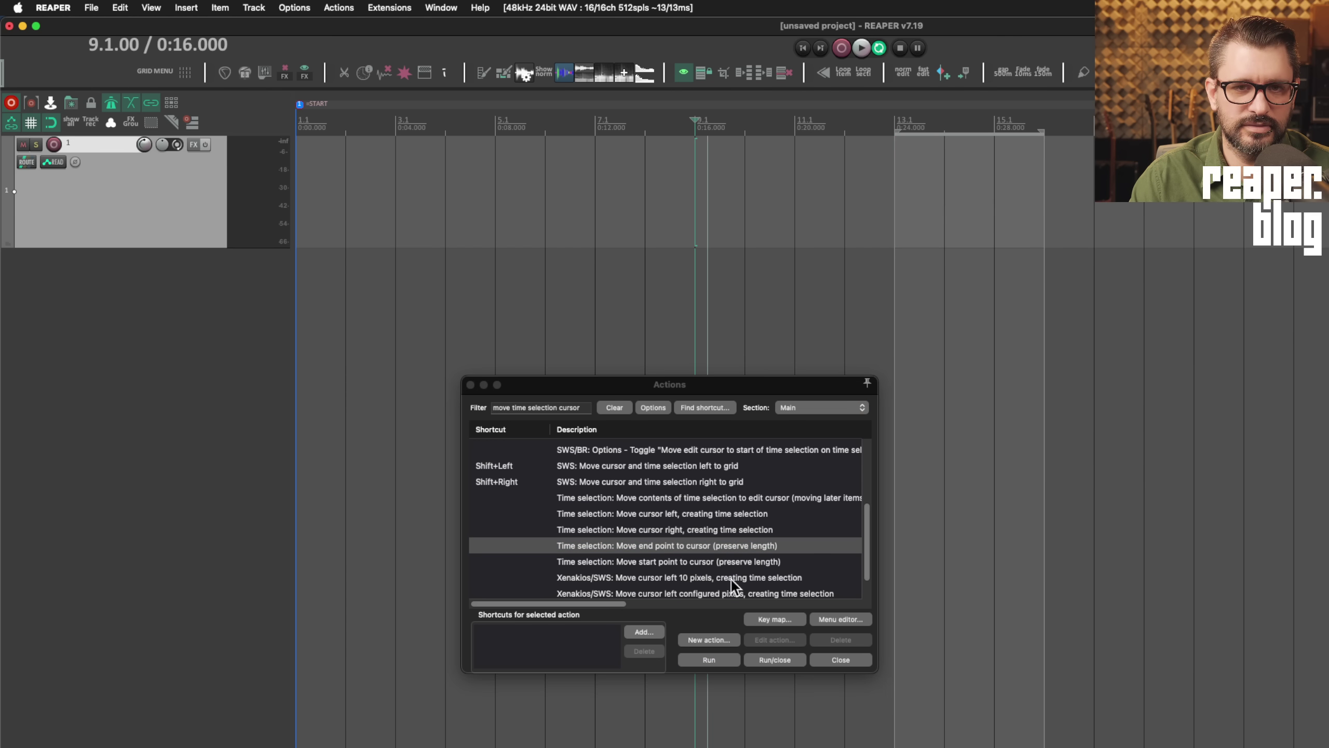
pyautogui.click(721, 660)
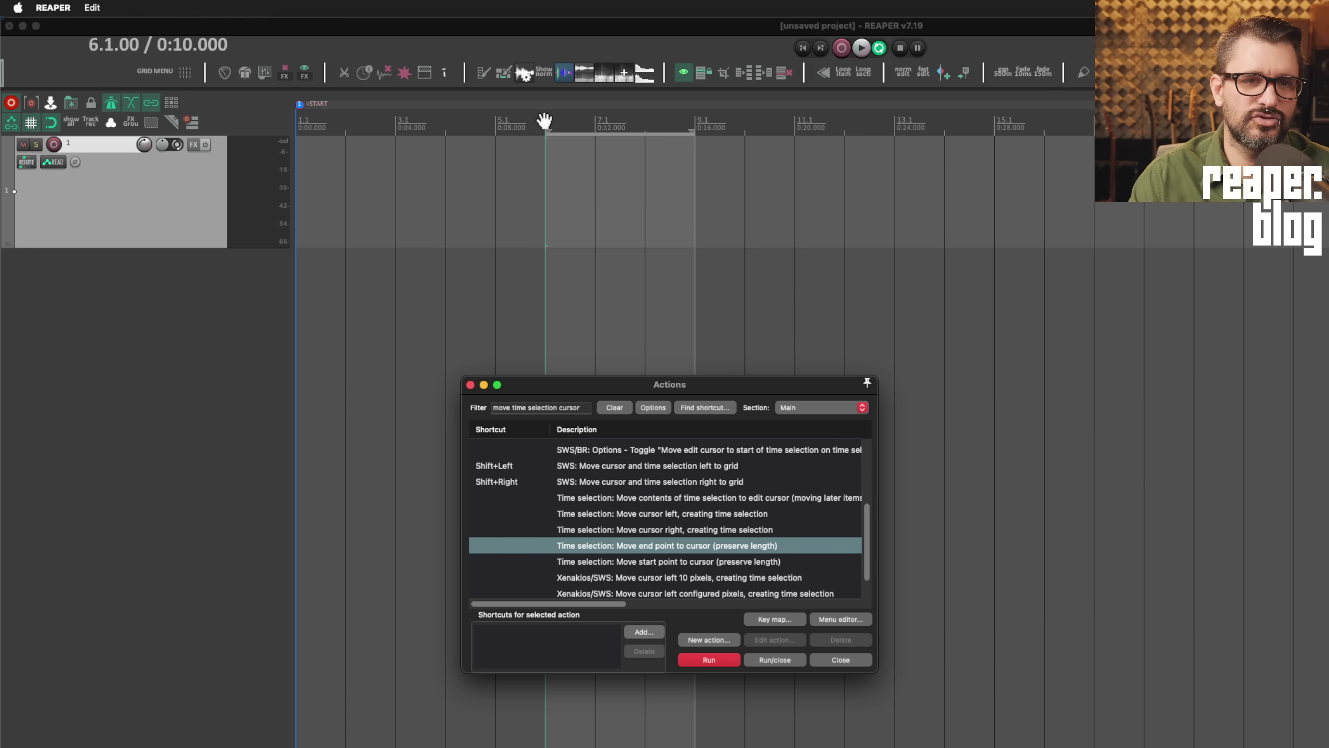
# Step: Turn off 'Move edit cursor on time selection change' in Editing Behavior preferences
pyautogui.click(544, 167)
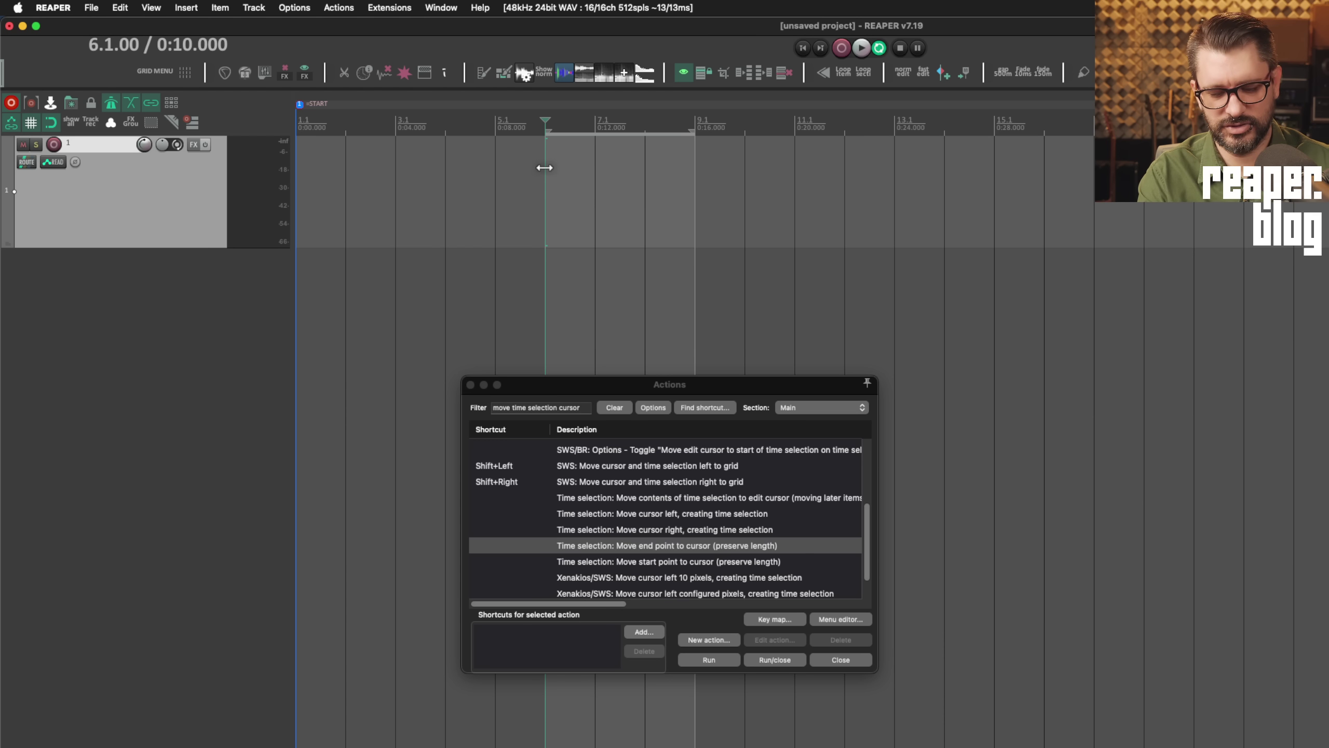
pyautogui.press('super+comma')
pyautogui.scroll(-5, 463, 470)
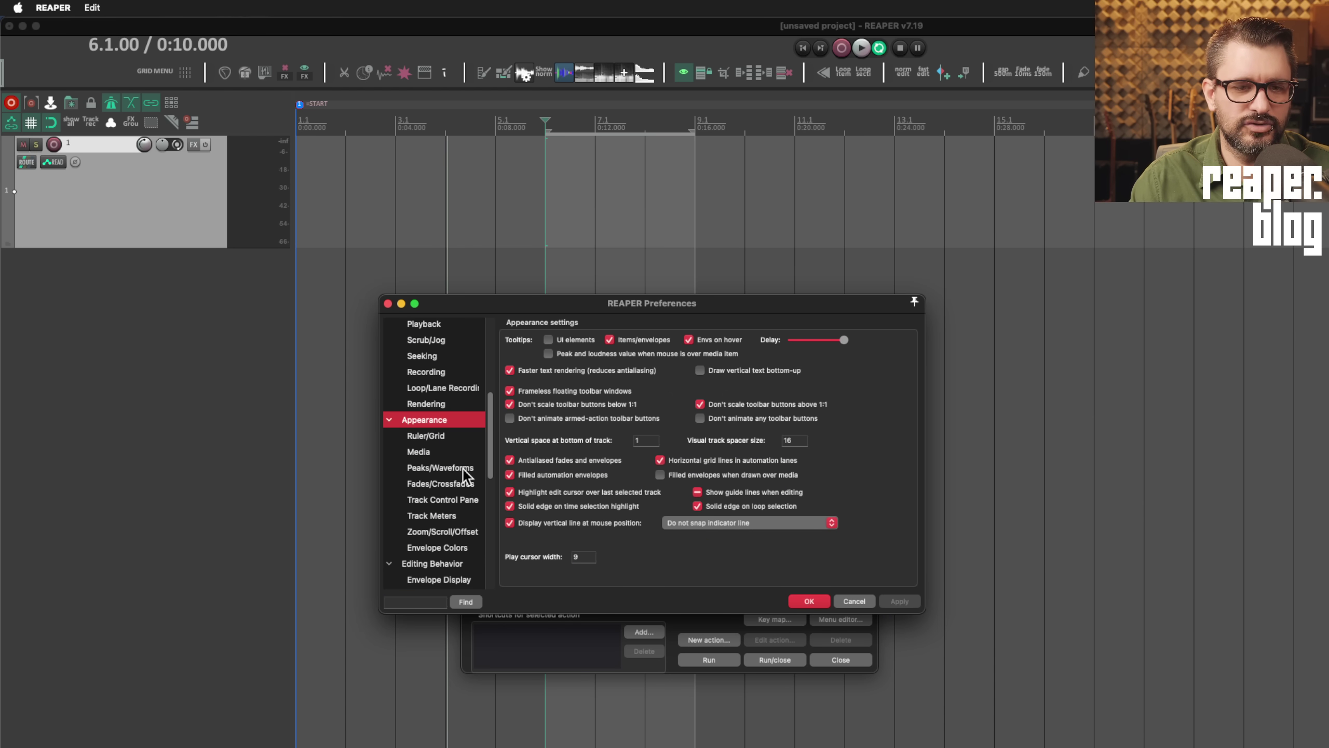
pyautogui.click(450, 564)
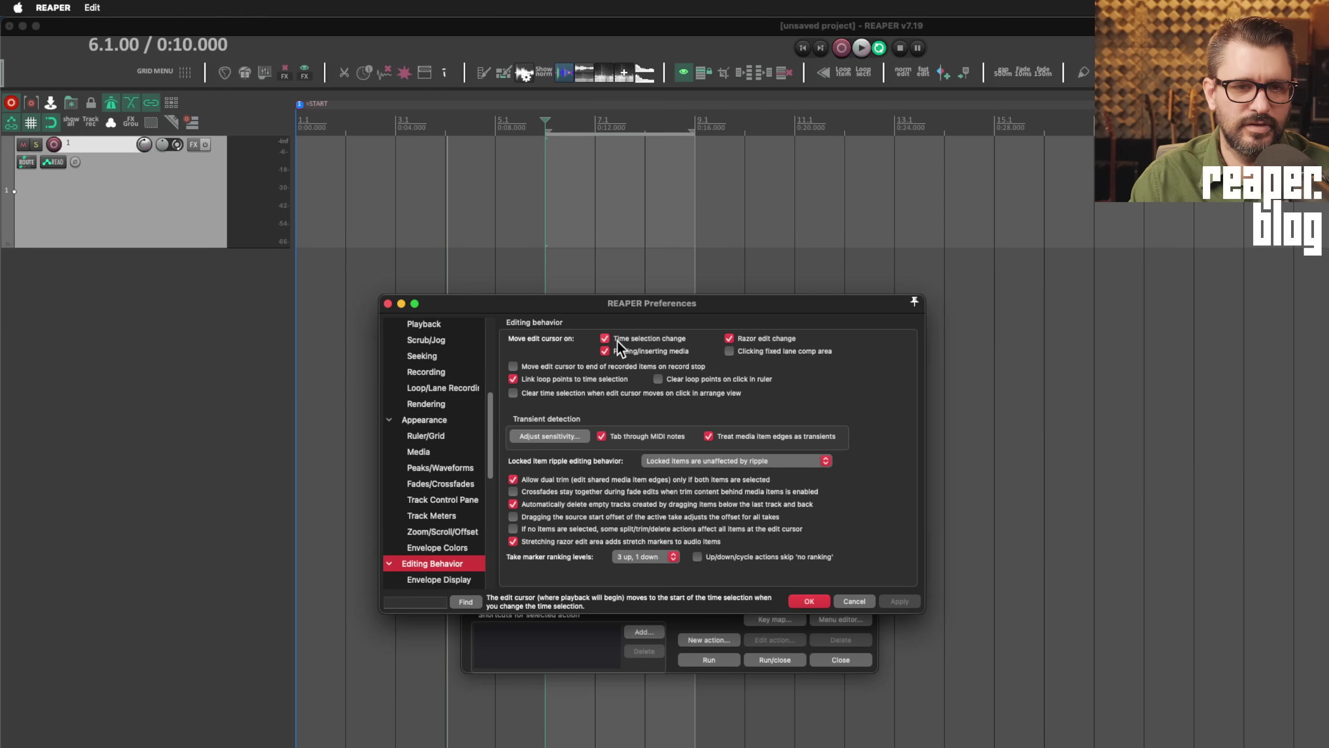
pyautogui.click(802, 600)
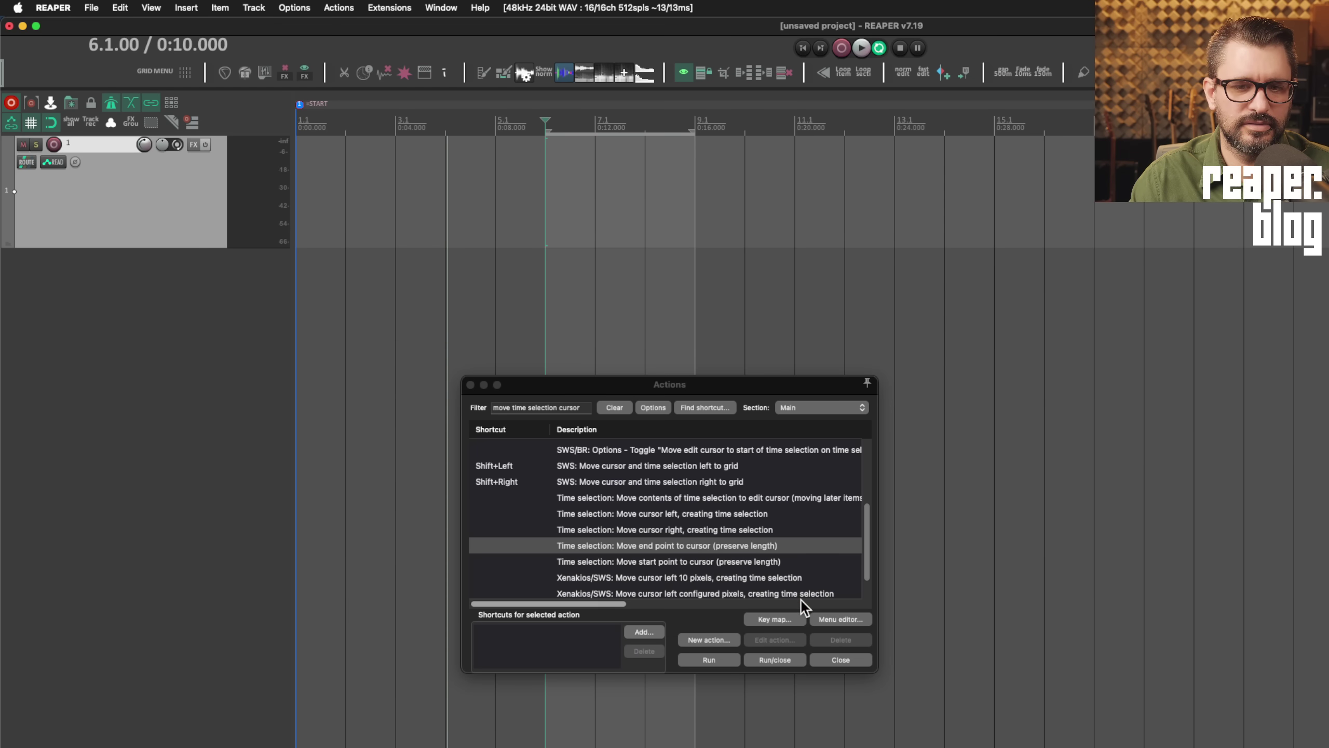
# Step: Move the time selection end to bar 11 with the end-point action
pyautogui.click(783, 187)
pyautogui.click(712, 659)
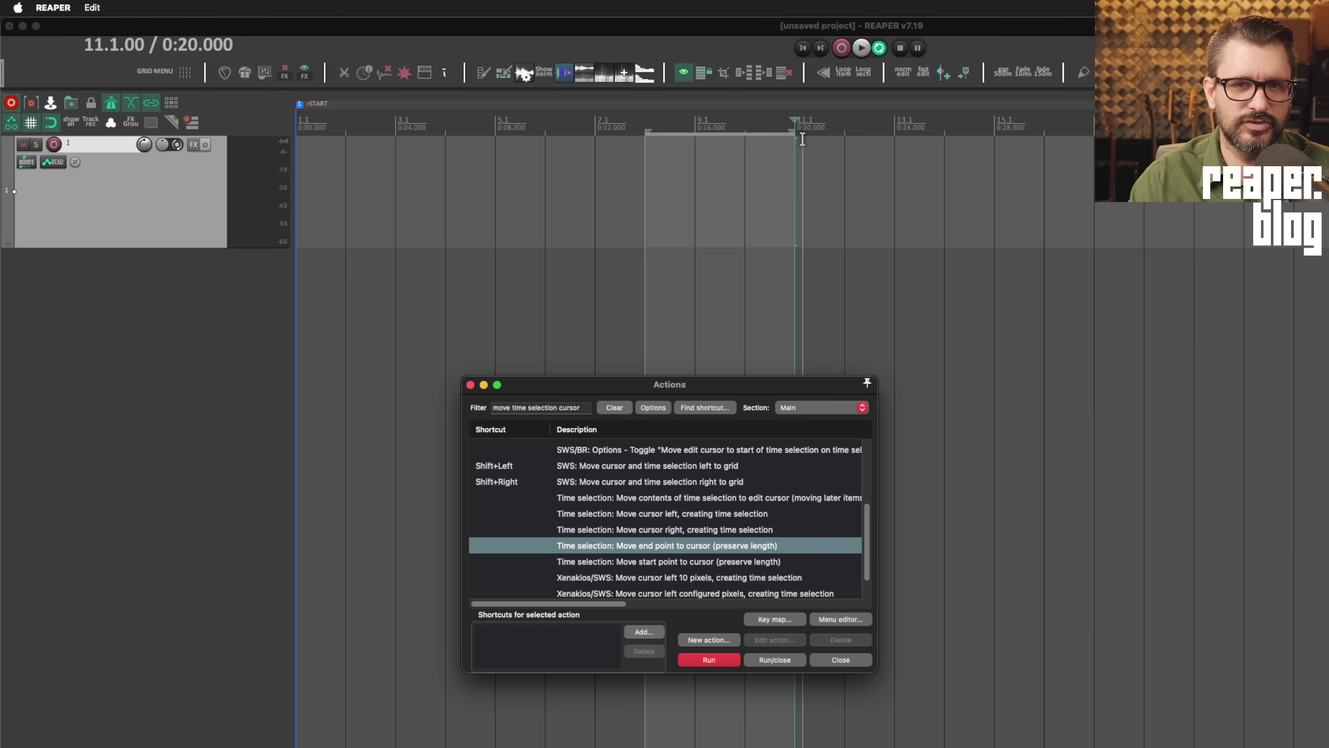
pyautogui.click(511, 410)
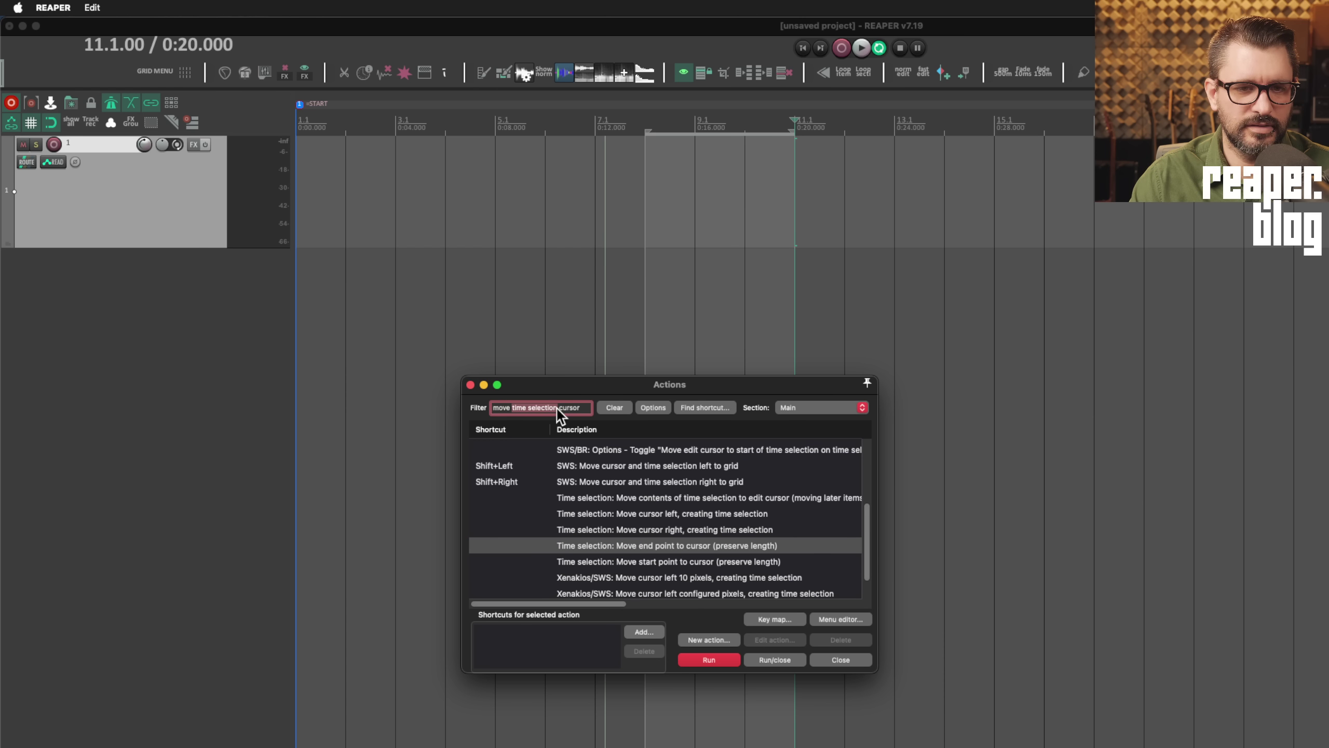
# Step: Filter actions for 'loop' and move the loop range end to bar 6
pyautogui.write('loop')
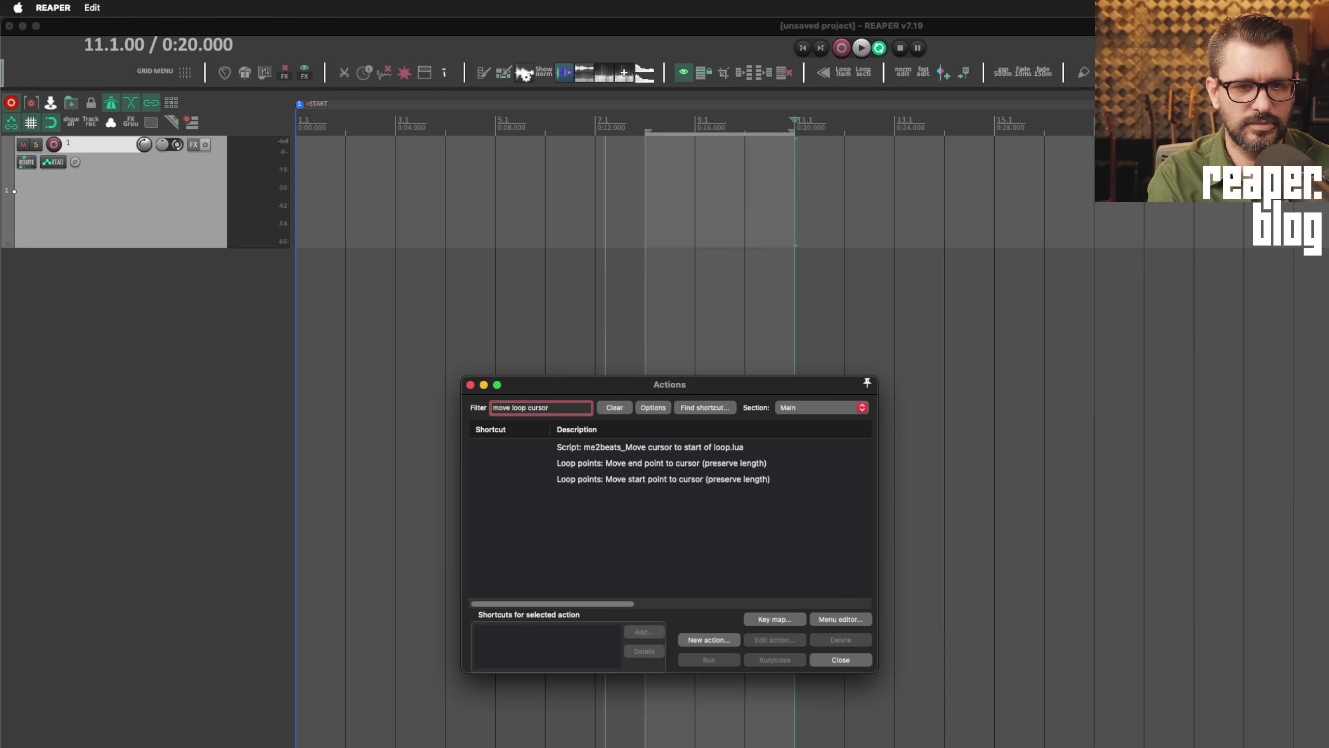
pyautogui.click(627, 464)
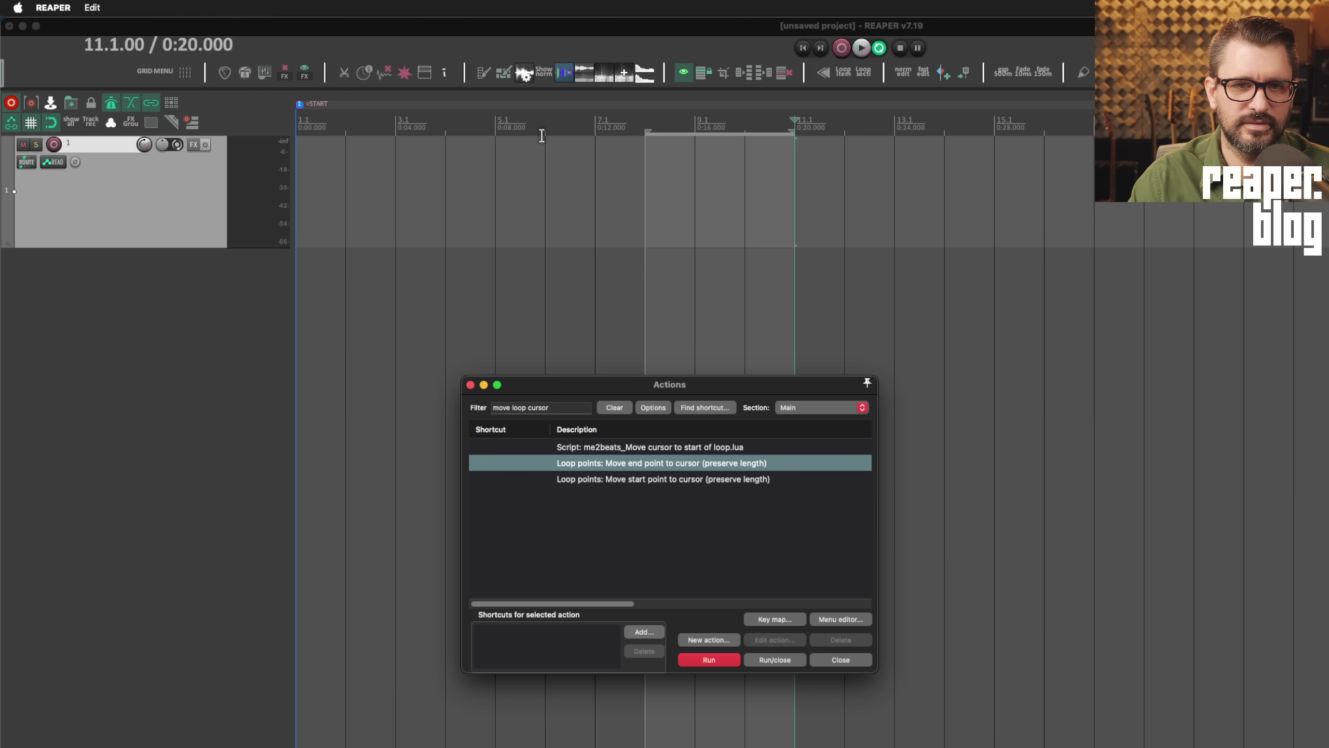
pyautogui.click(545, 314)
pyautogui.click(714, 659)
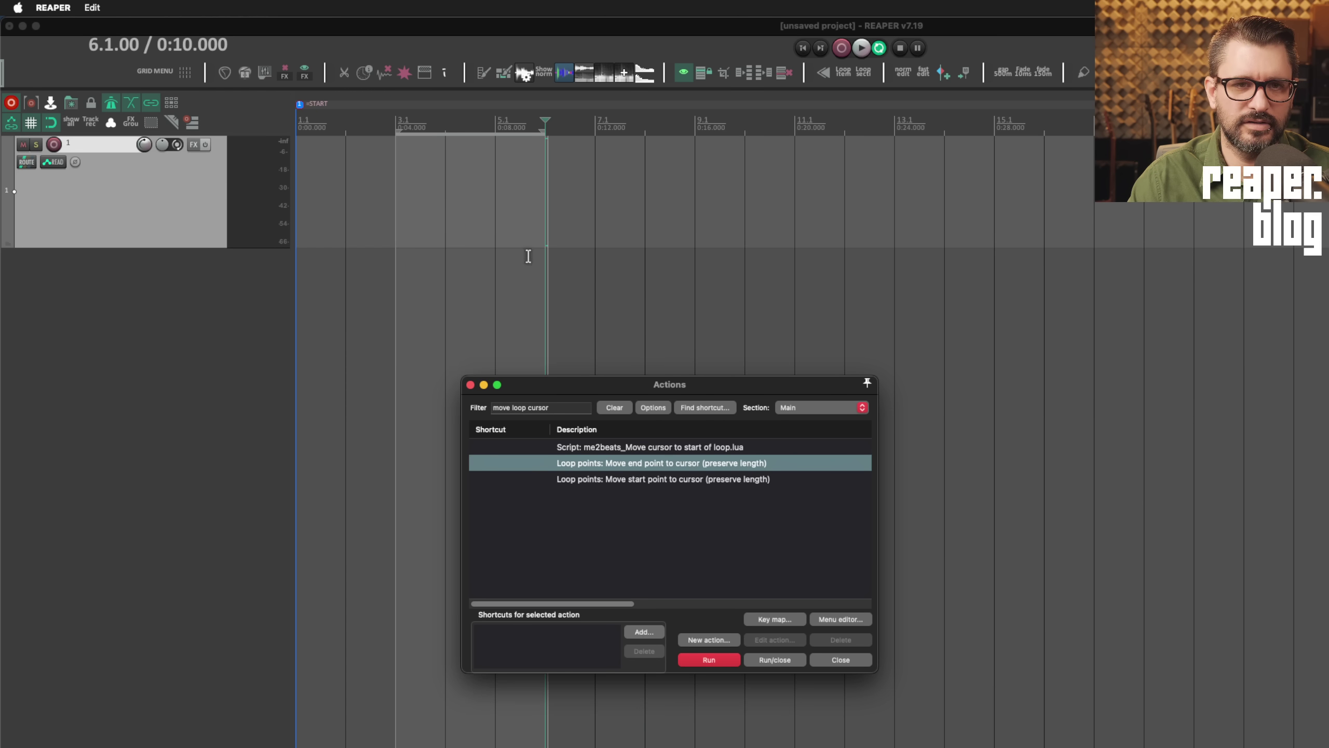
# Step: With the cursor at bar 7, uncheck 'Link loop points to time selection' in preferences
pyautogui.click(587, 180)
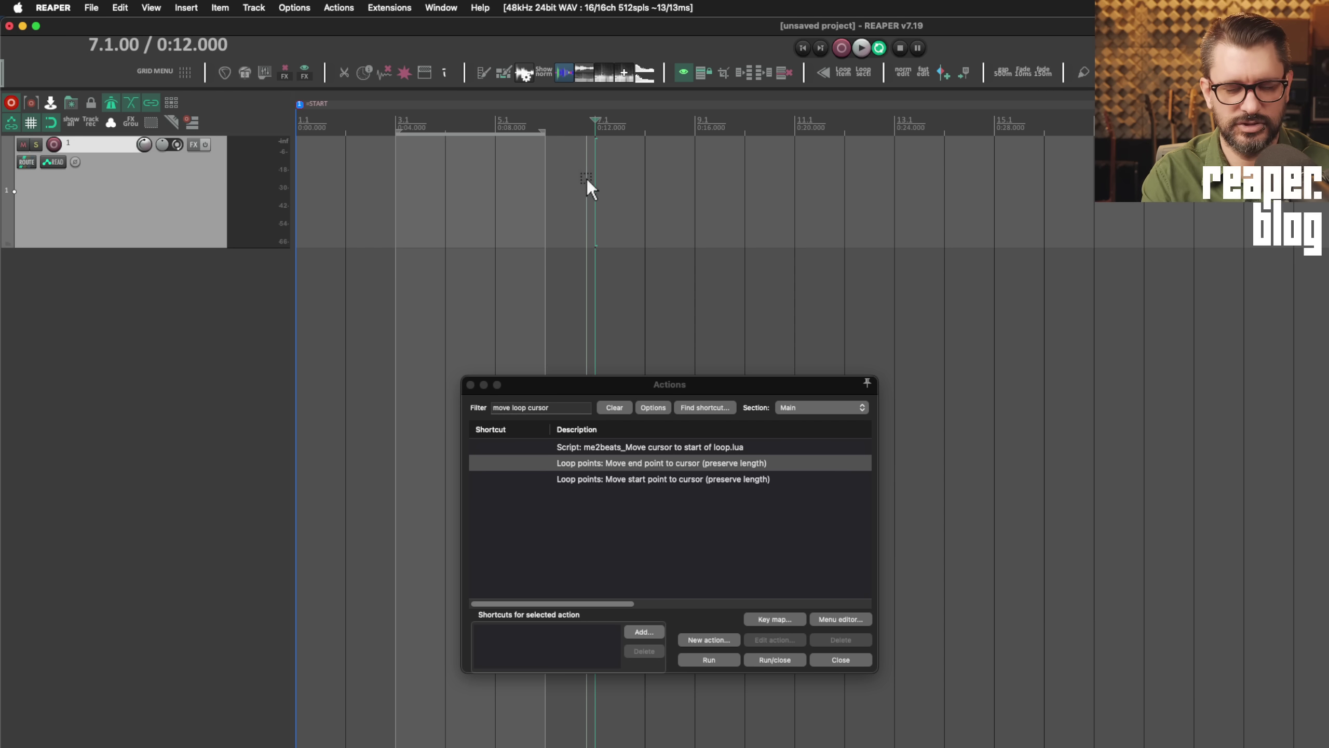
pyautogui.press('super+comma')
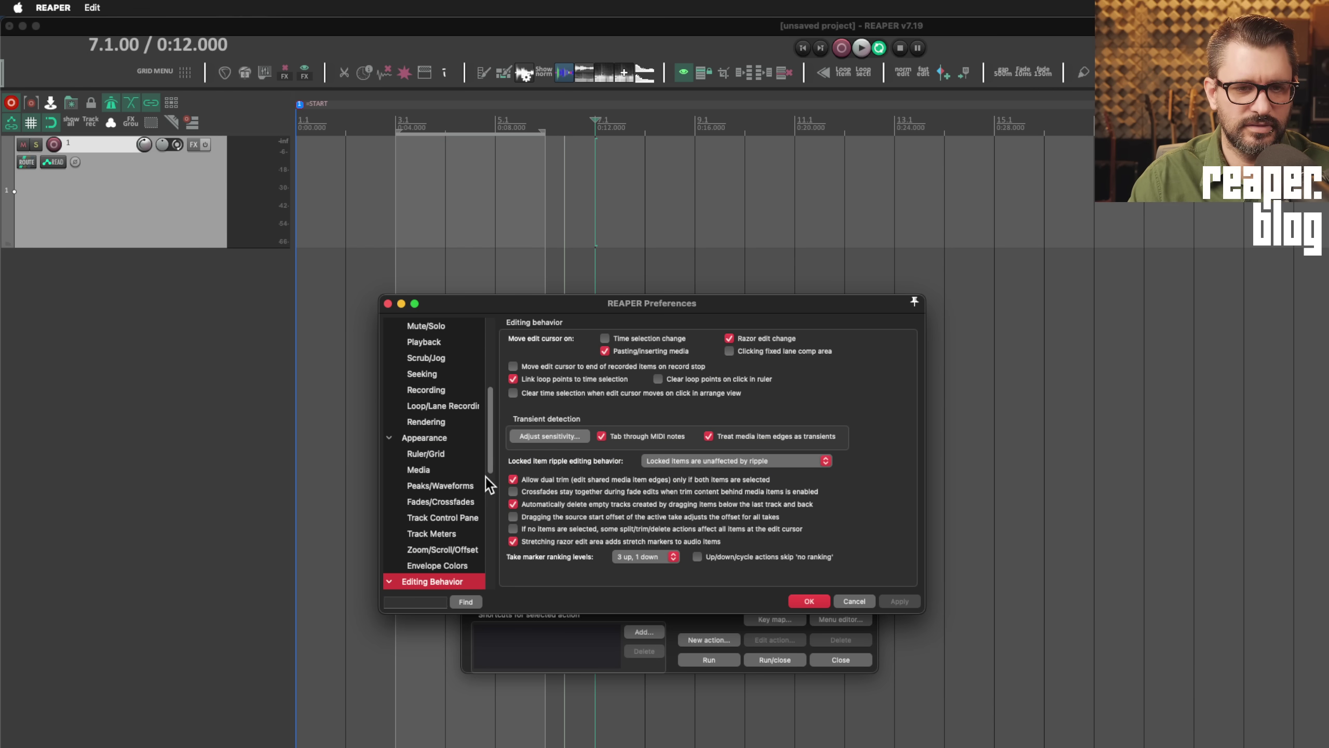
pyautogui.click(579, 380)
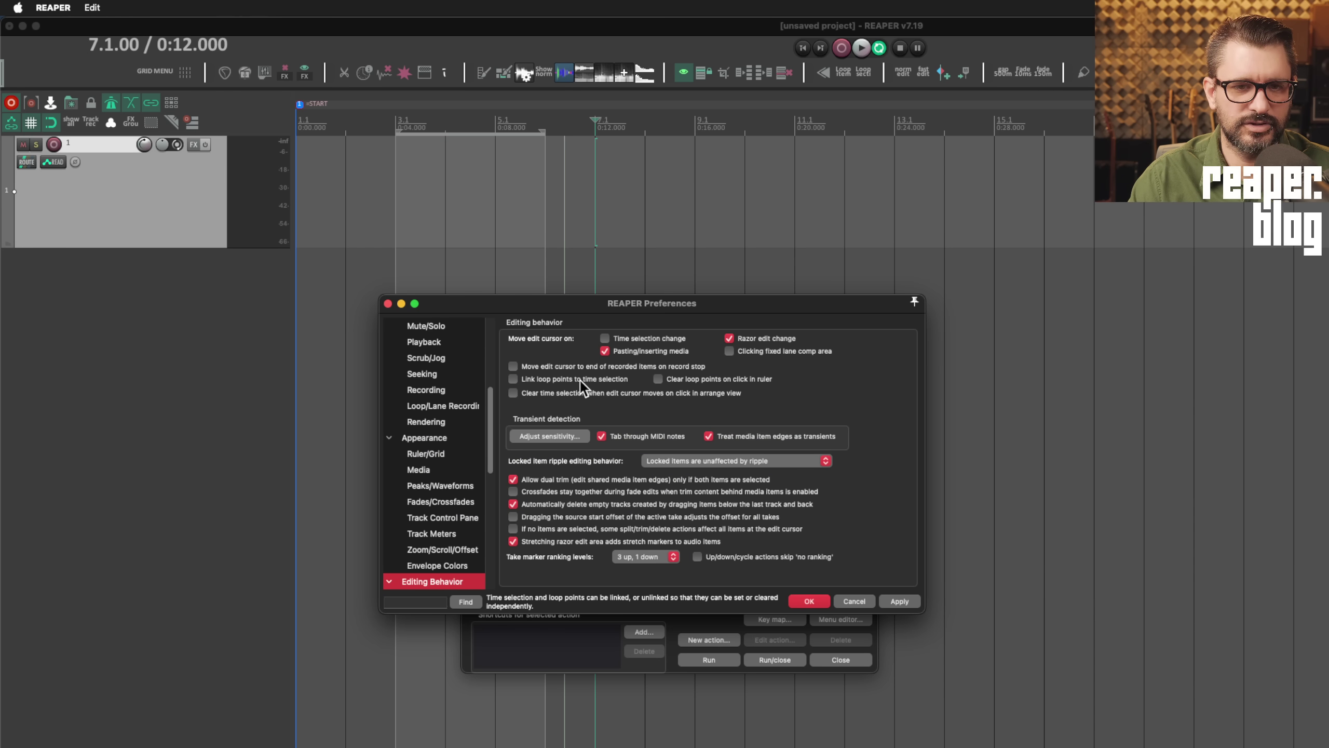
pyautogui.click(808, 602)
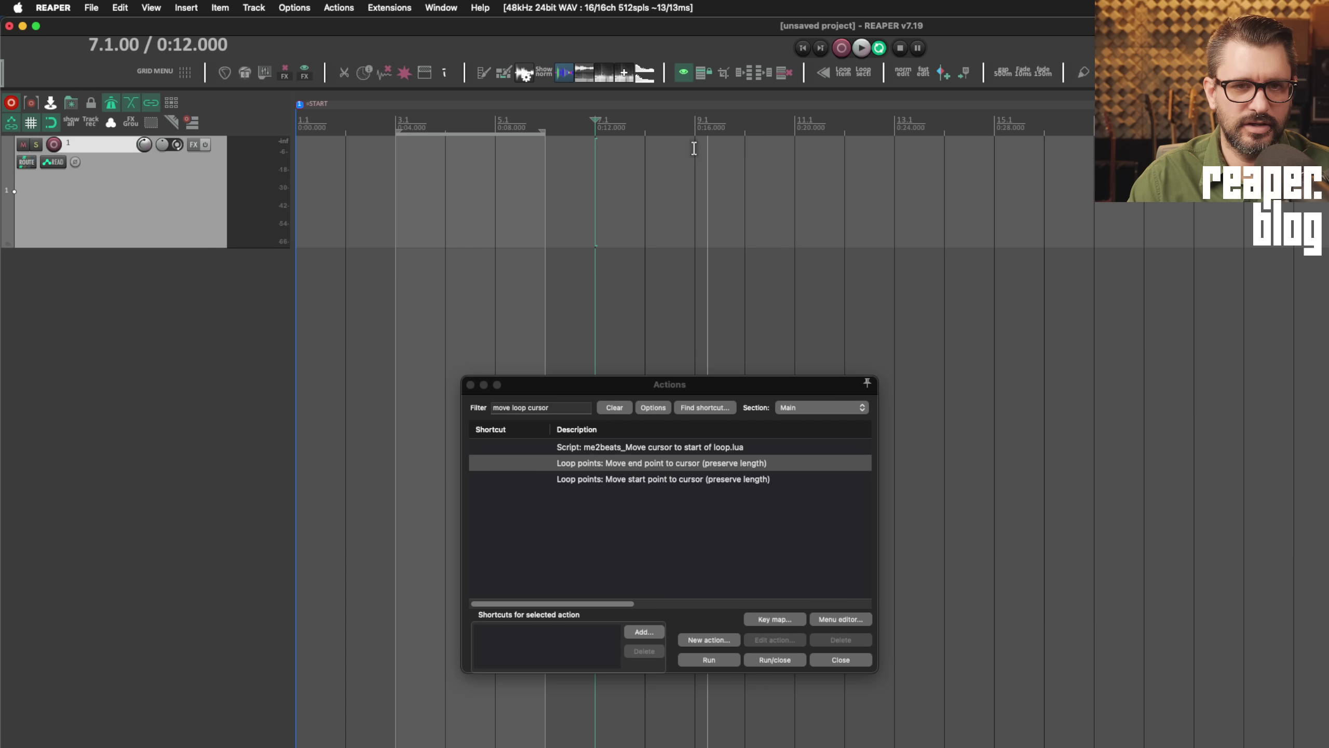
# Step: Move the loop end to bar 7, drag it to 5.1–8.1, then move its start to bar 7
pyautogui.click(719, 659)
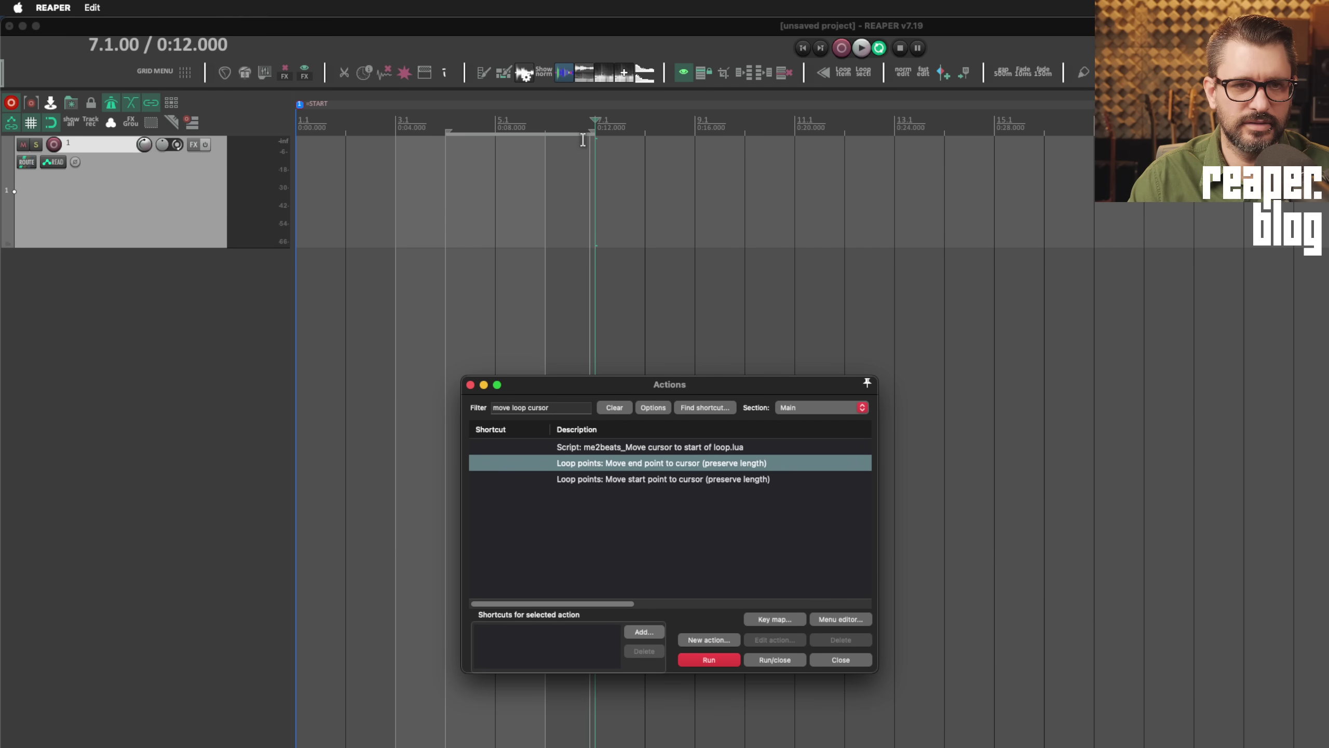
pyautogui.click(749, 151)
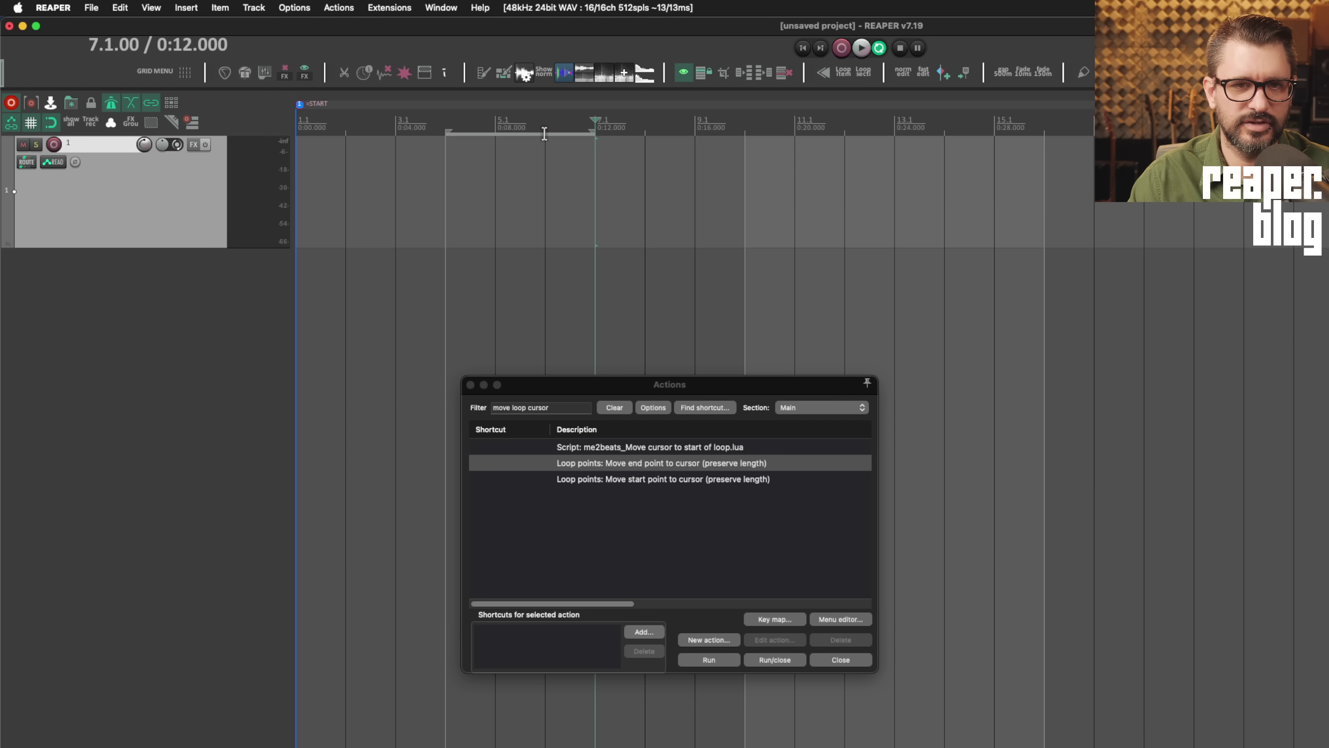
pyautogui.moveTo(534, 134); pyautogui.dragTo(482, 133)
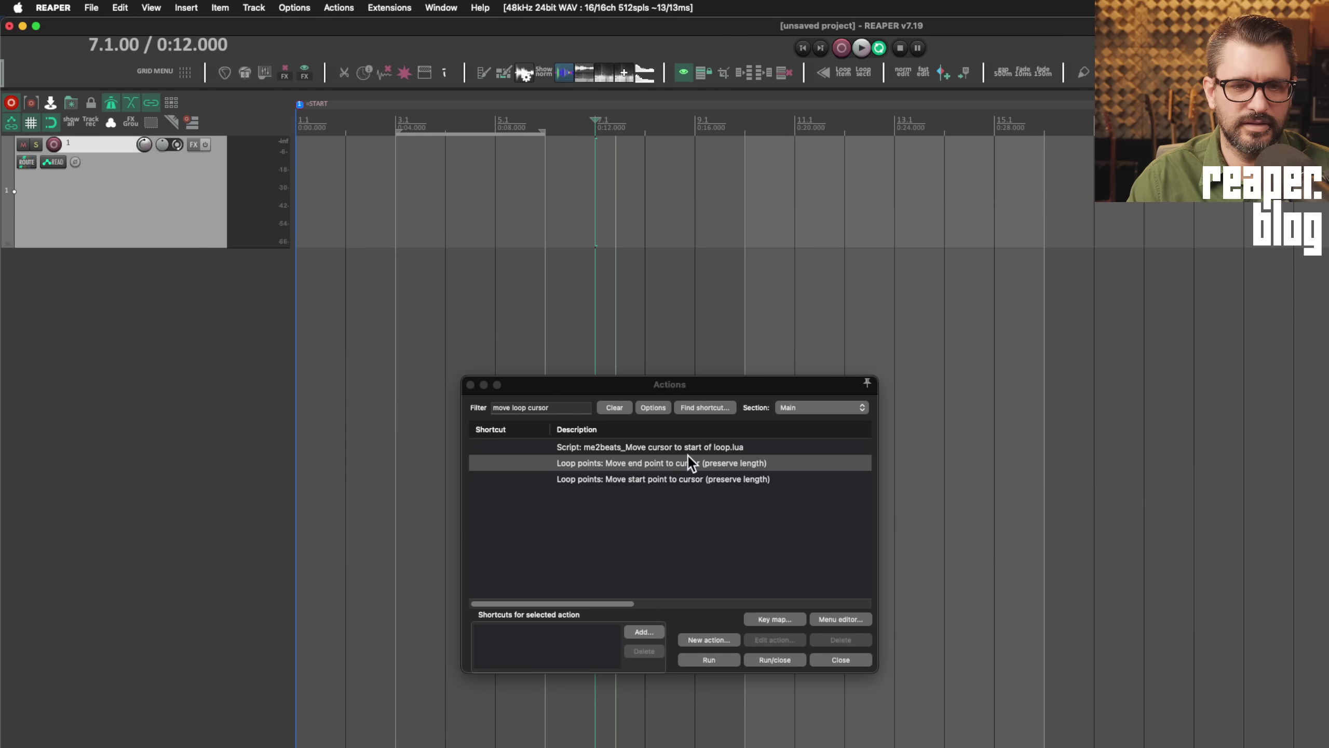
pyautogui.click(698, 476)
pyautogui.click(706, 659)
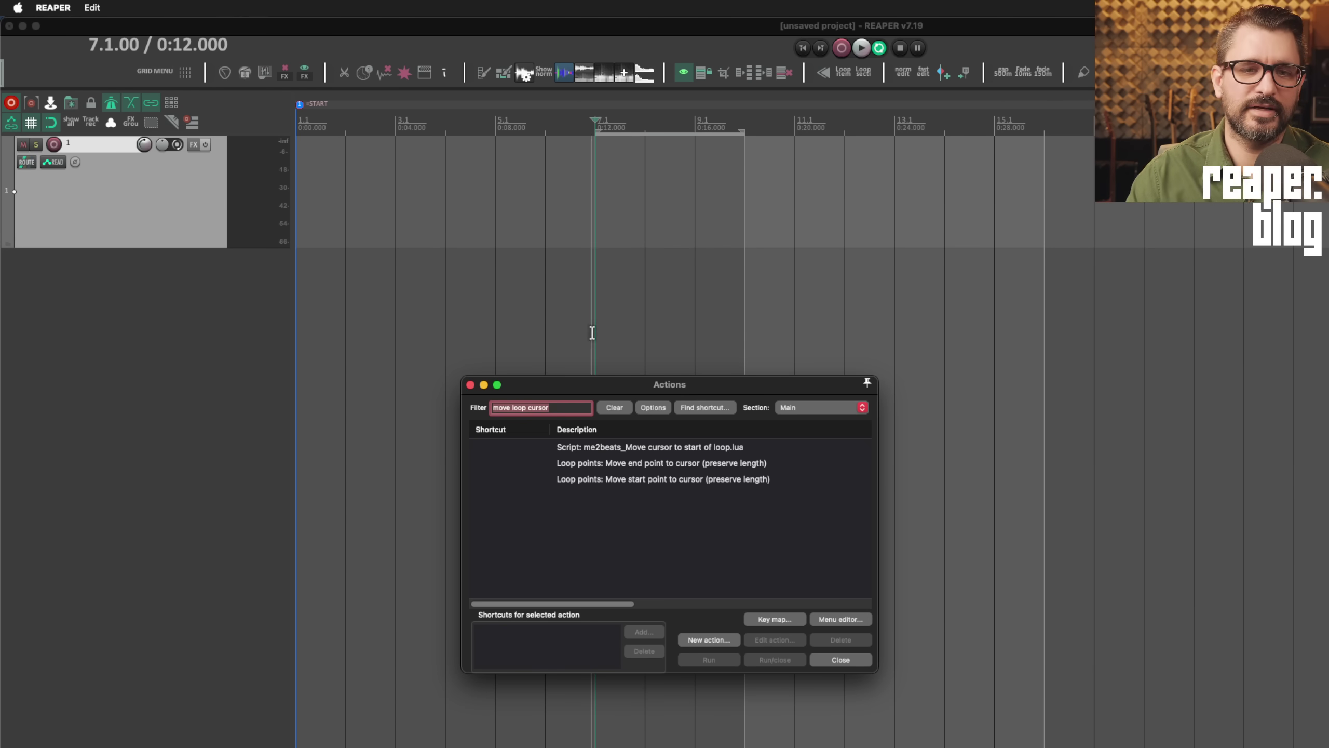
# Step: Open the find-action-by-shortcut-key lookup with auto-close on matching action turned off
pyautogui.moveTo(628, 389); pyautogui.dragTo(679, 195)
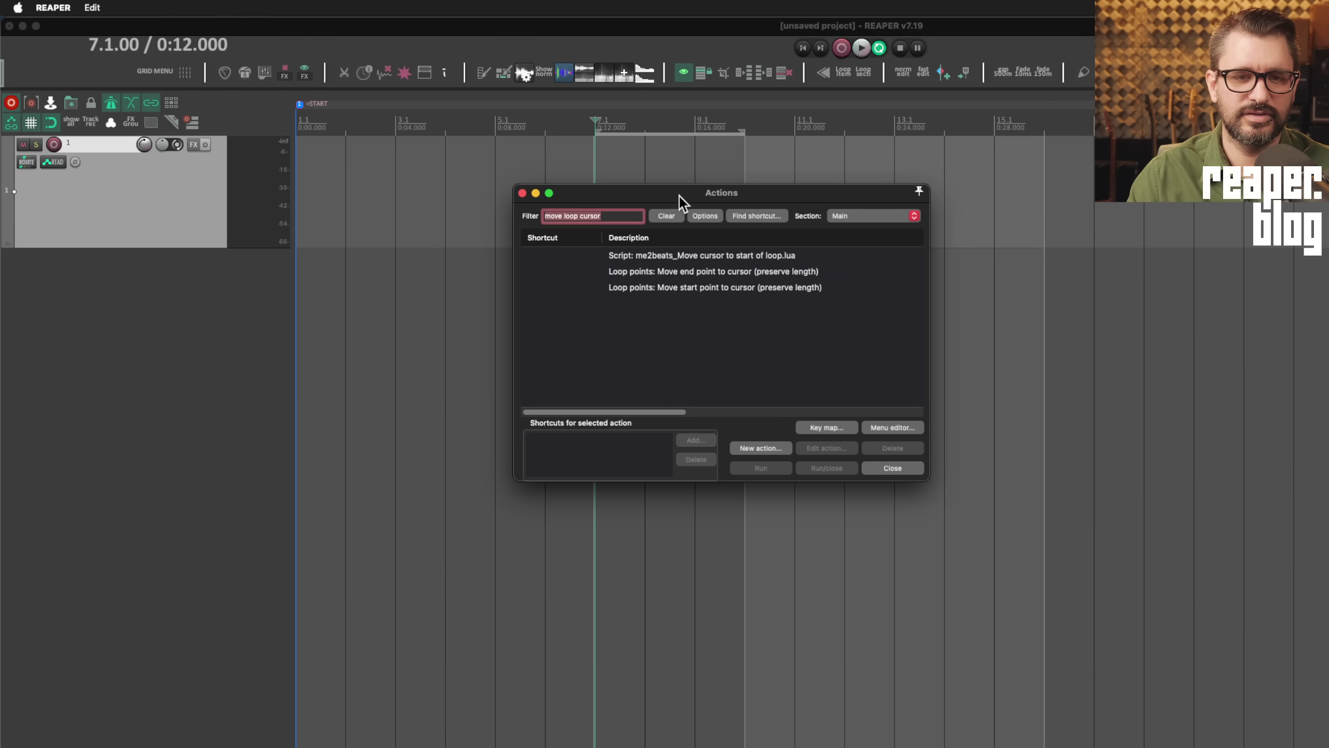
pyautogui.click(756, 215)
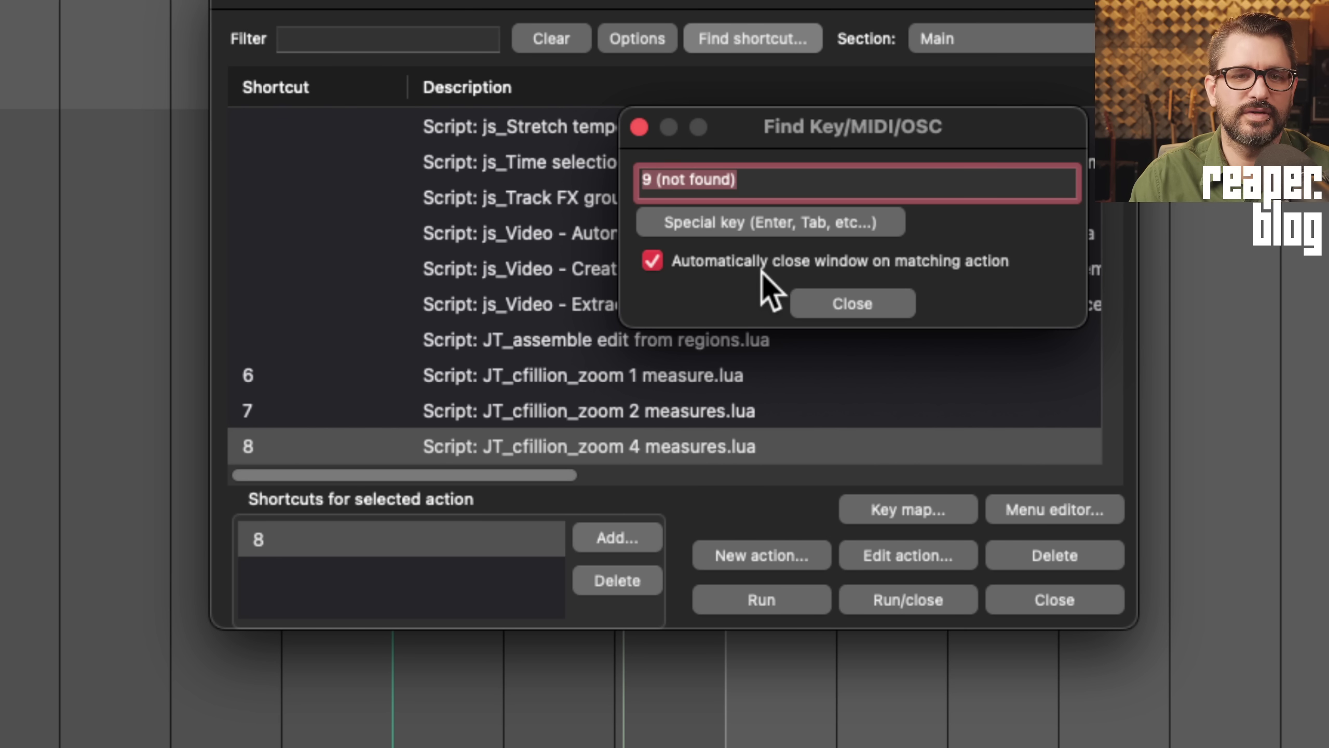
pyautogui.click(755, 262)
pyautogui.click(753, 263)
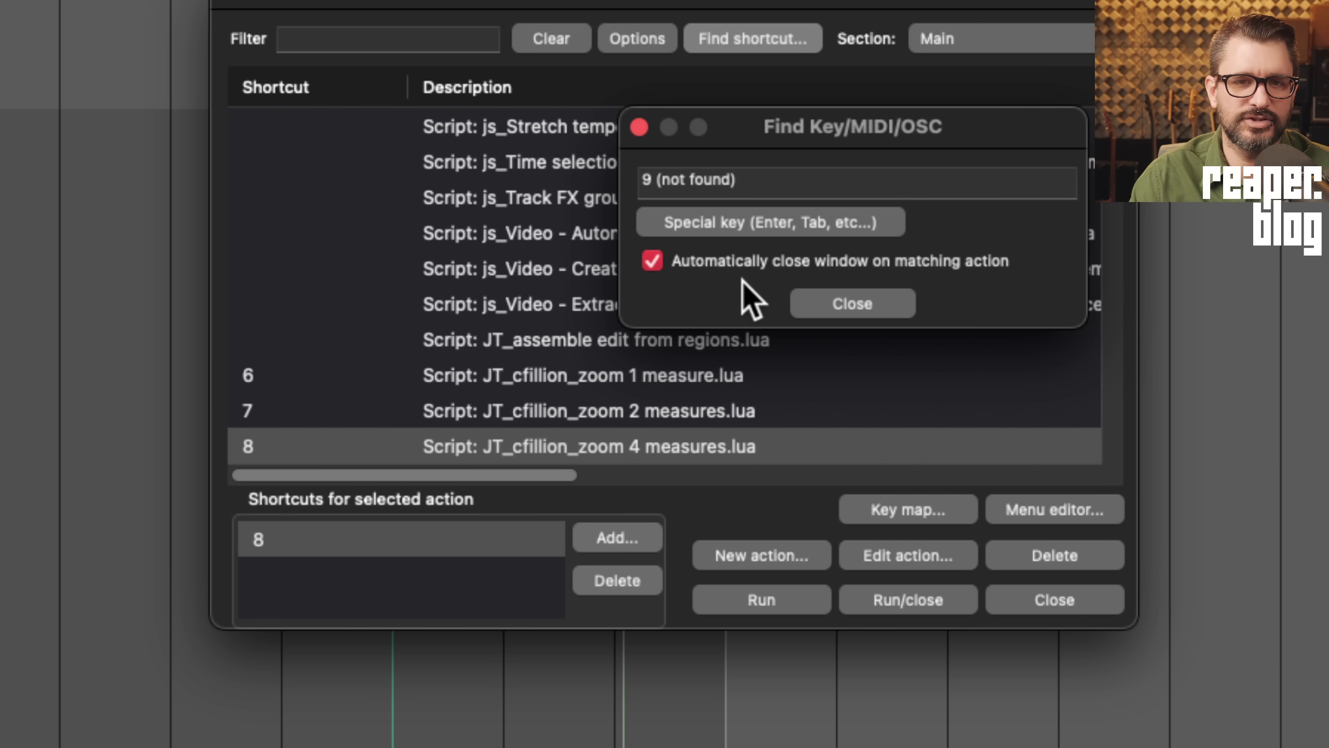
pyautogui.click(767, 179)
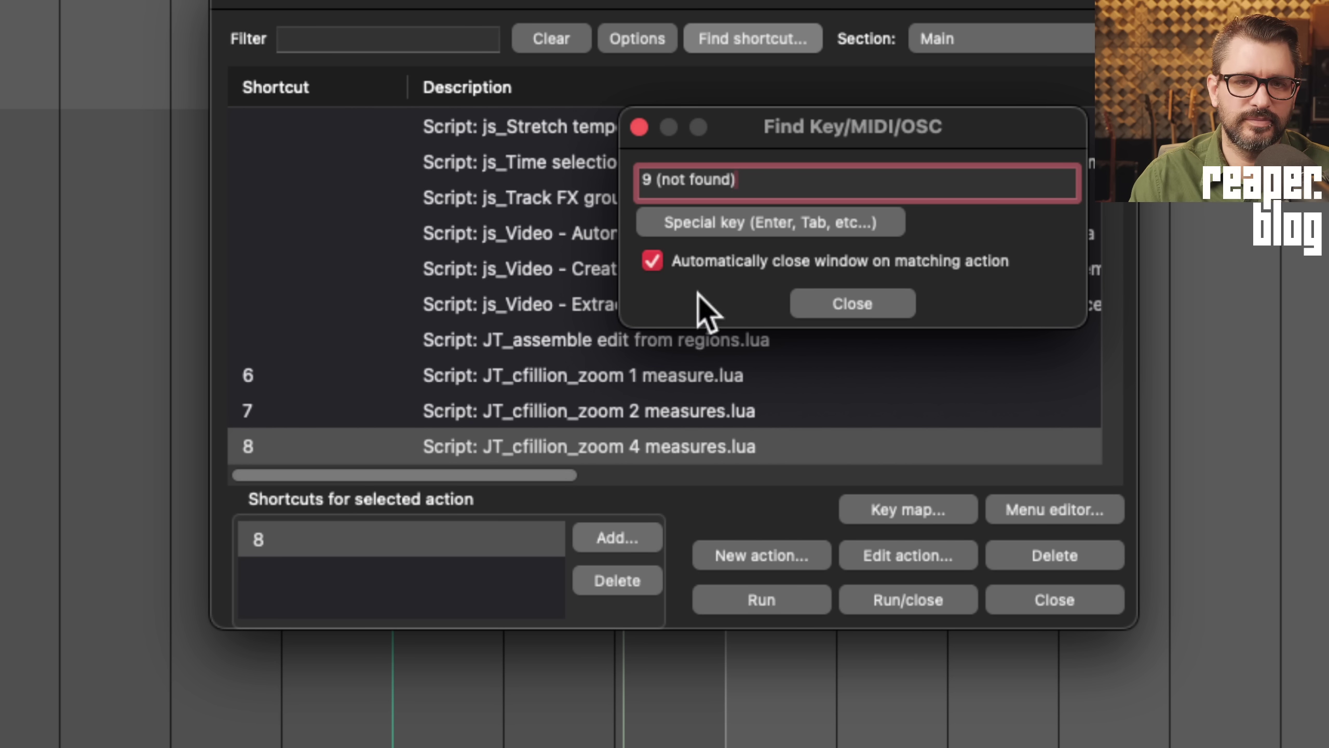
pyautogui.click(705, 261)
# Step: Look up the actions bound to keys 1–6, E, S, A, C, B and H, toggling auto-close
pyautogui.press('5')
pyautogui.moveTo(751, 136); pyautogui.dragTo(936, 133)
pyautogui.press('1')
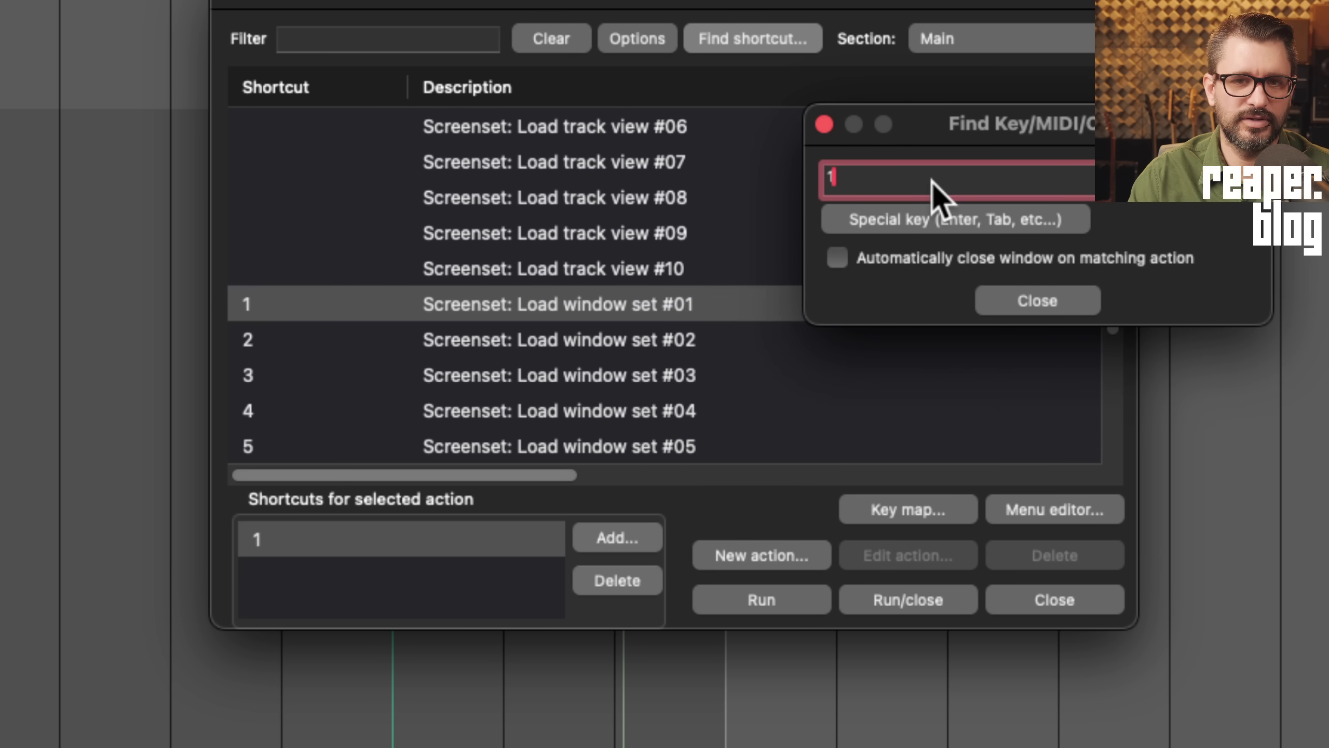
pyautogui.press('2')
pyautogui.press('3')
pyautogui.press('4')
pyautogui.press('5')
pyautogui.press('6')
pyautogui.press('e')
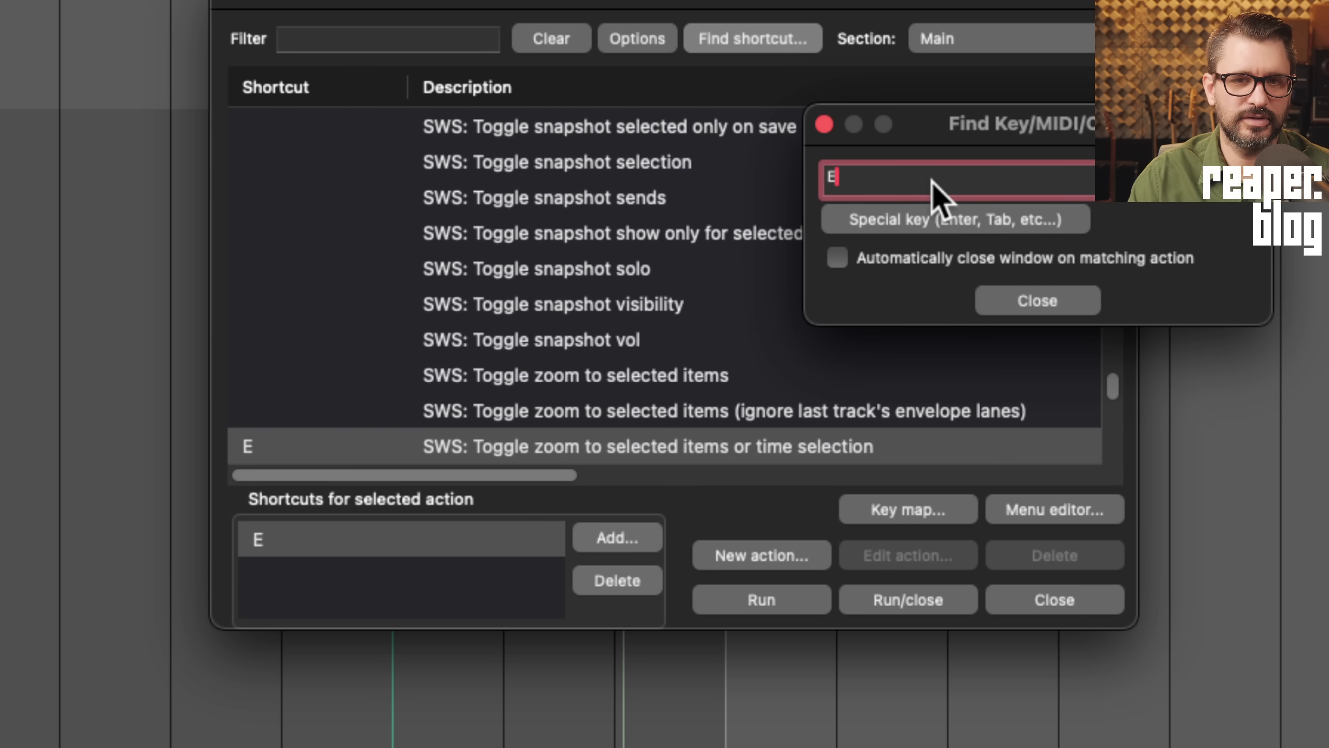
pyautogui.press('s')
pyautogui.press('a')
pyautogui.press('c')
pyautogui.press('b')
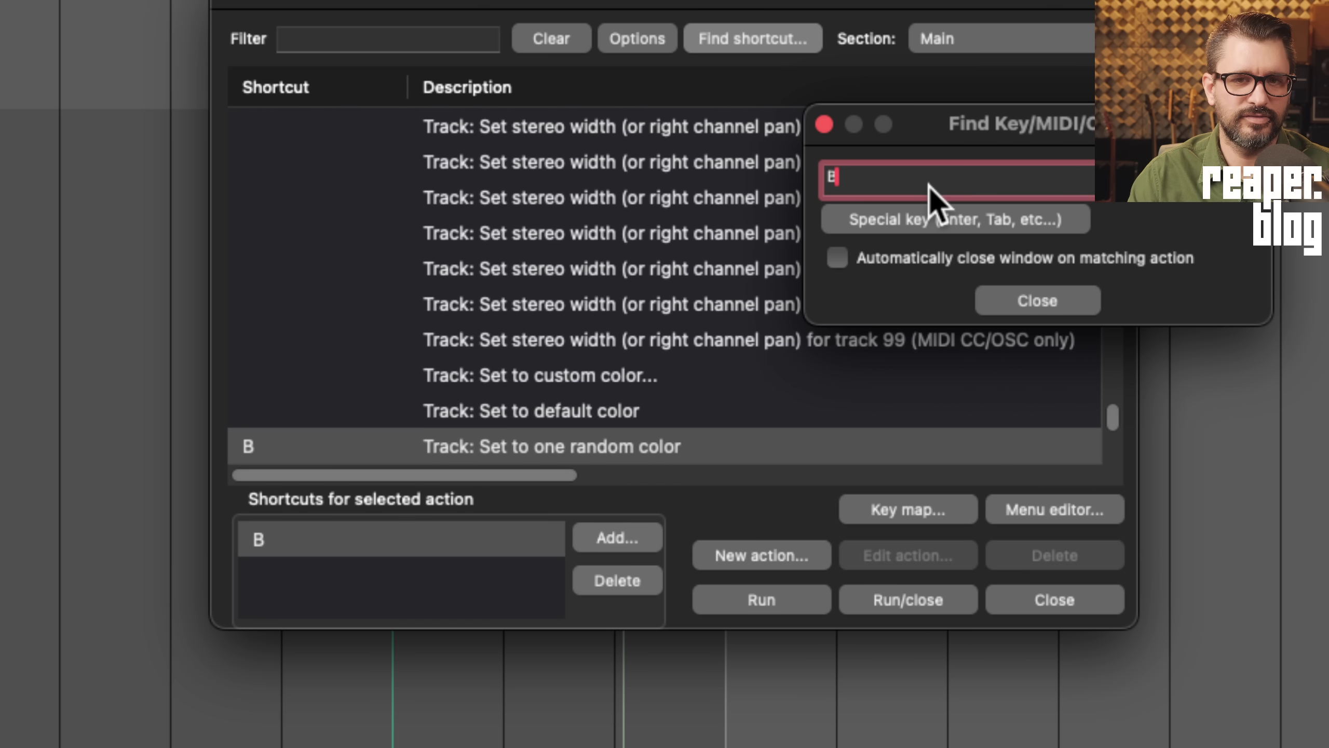
pyautogui.press('h')
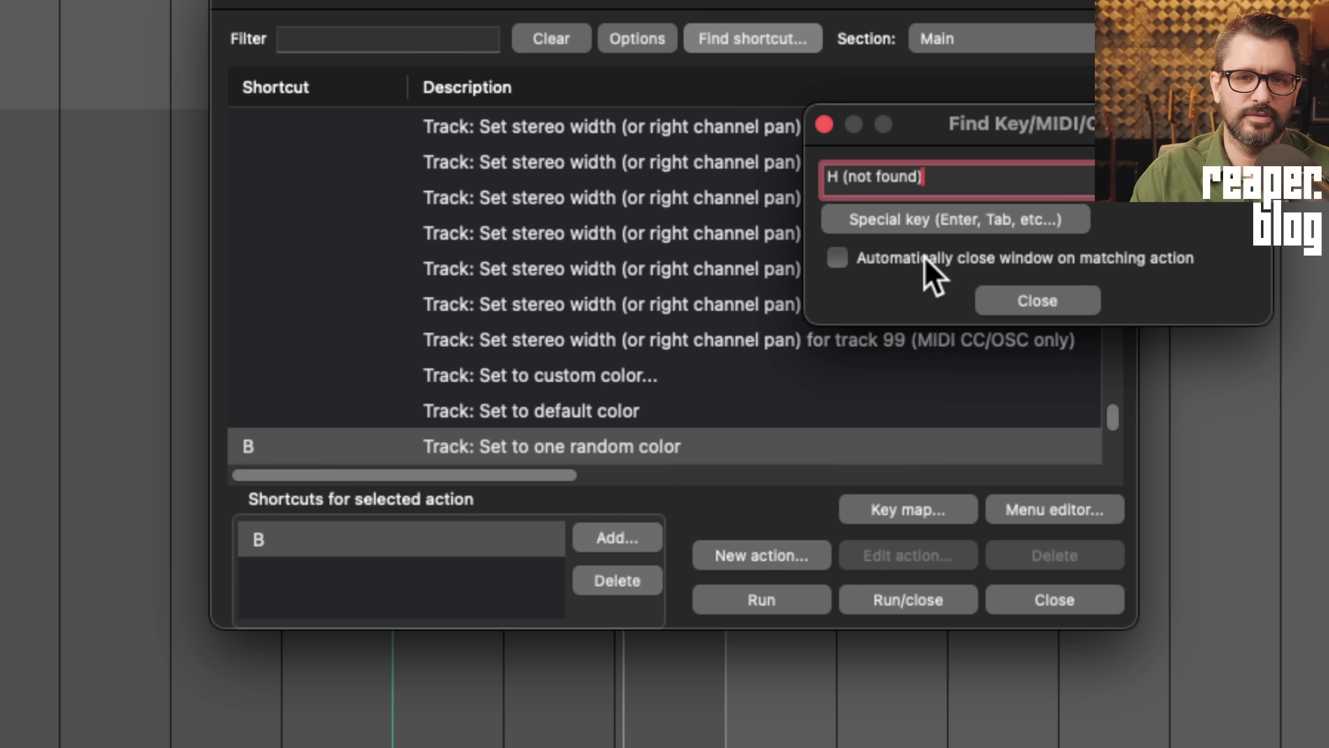
pyautogui.click(841, 258)
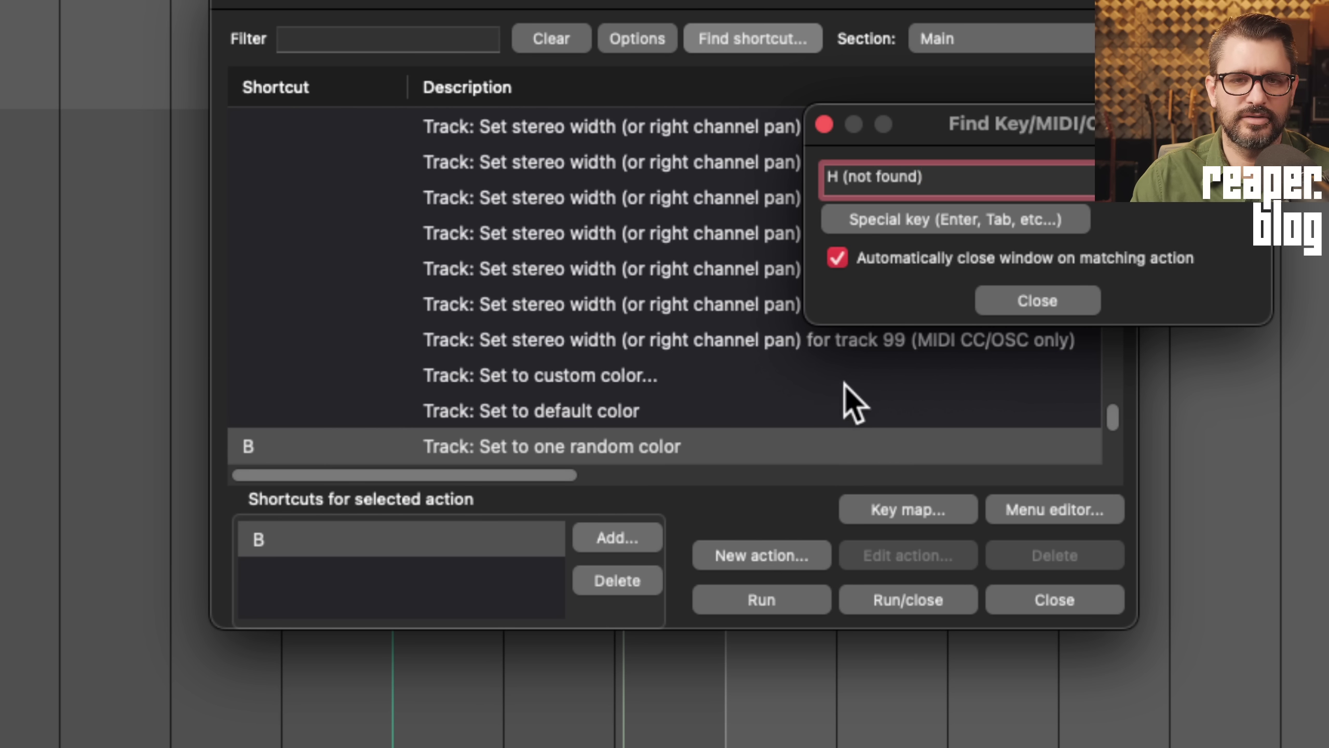
pyautogui.click(838, 260)
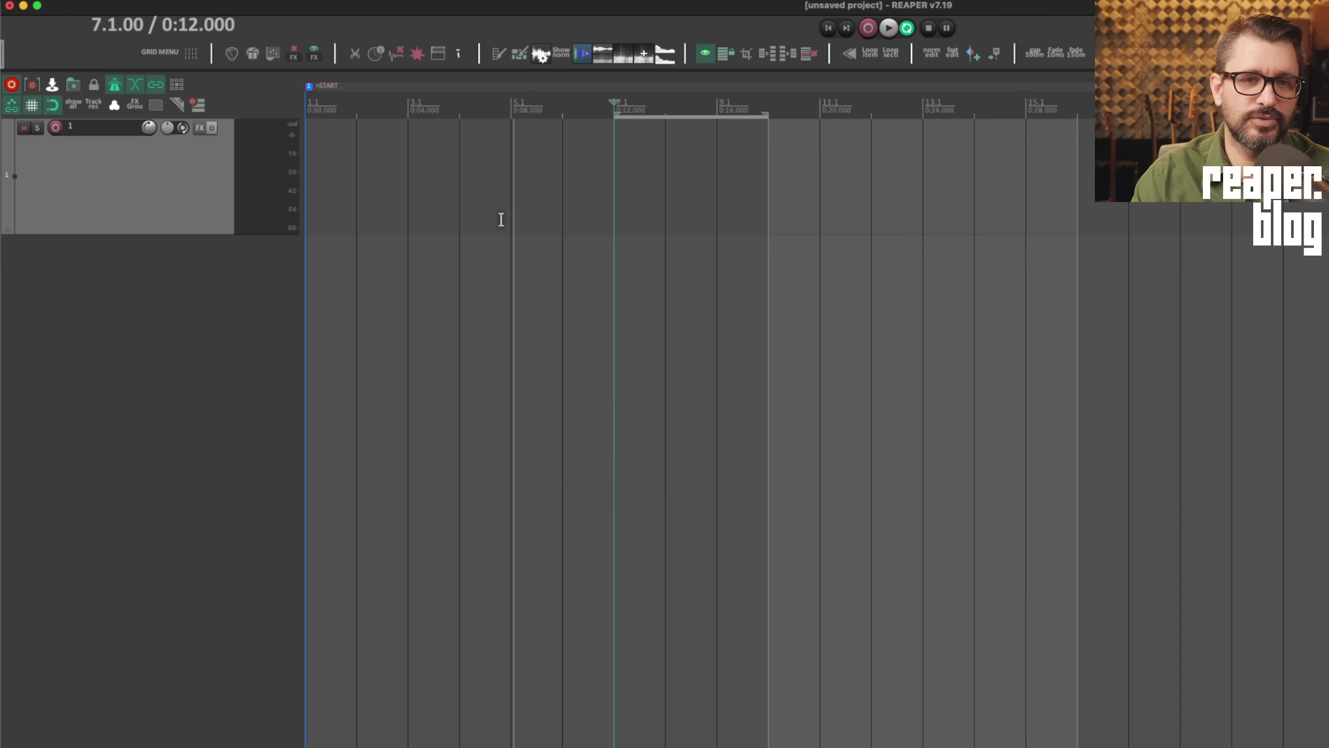
# Step: Clear the time selection and open the Metronome and pre-roll settings
pyautogui.click(472, 150)
pyautogui.click(471, 150)
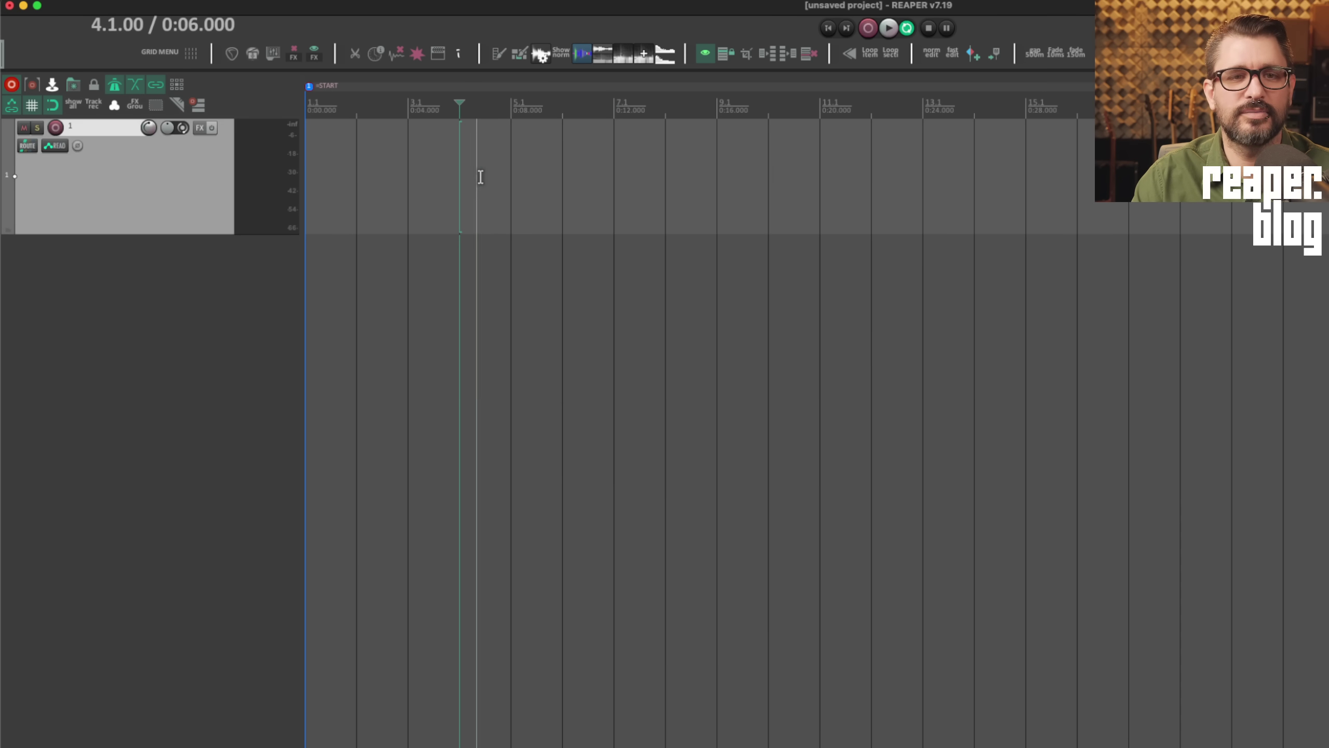
pyautogui.rightClick(115, 83)
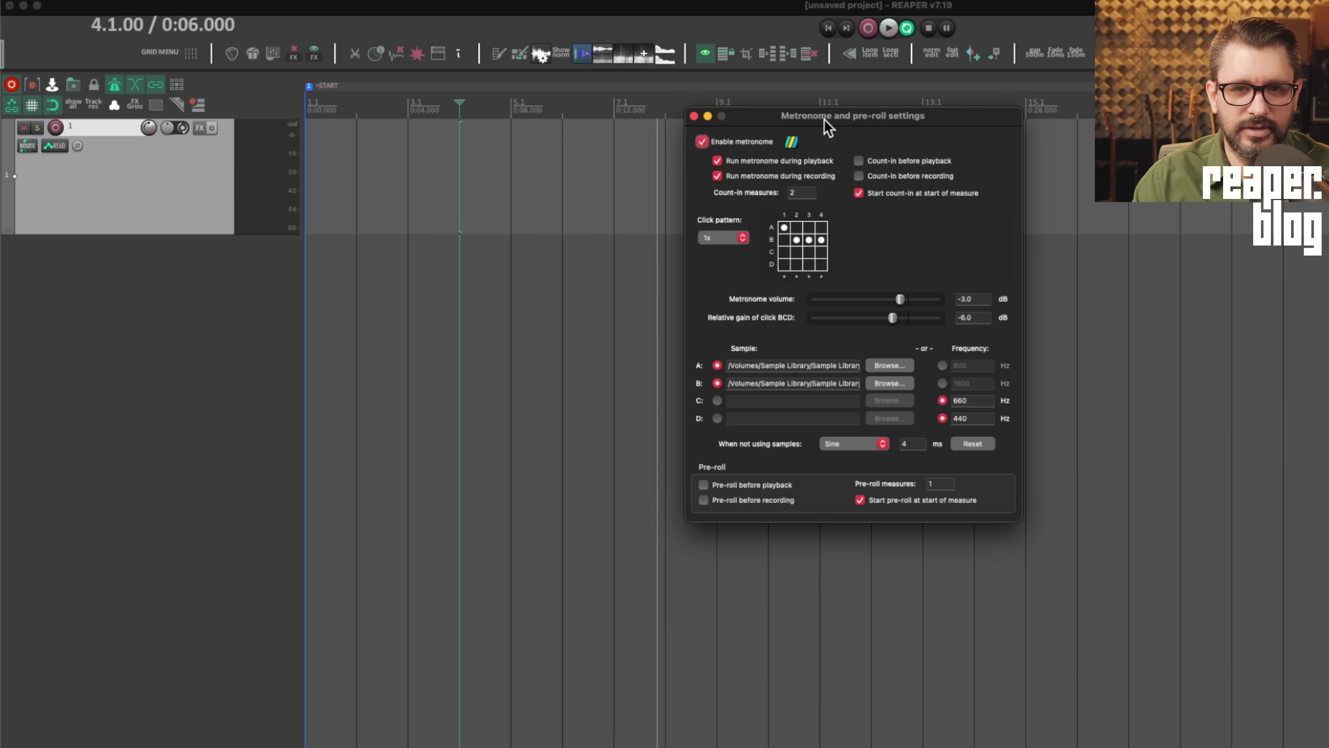
pyautogui.moveTo(824, 120); pyautogui.dragTo(637, 121)
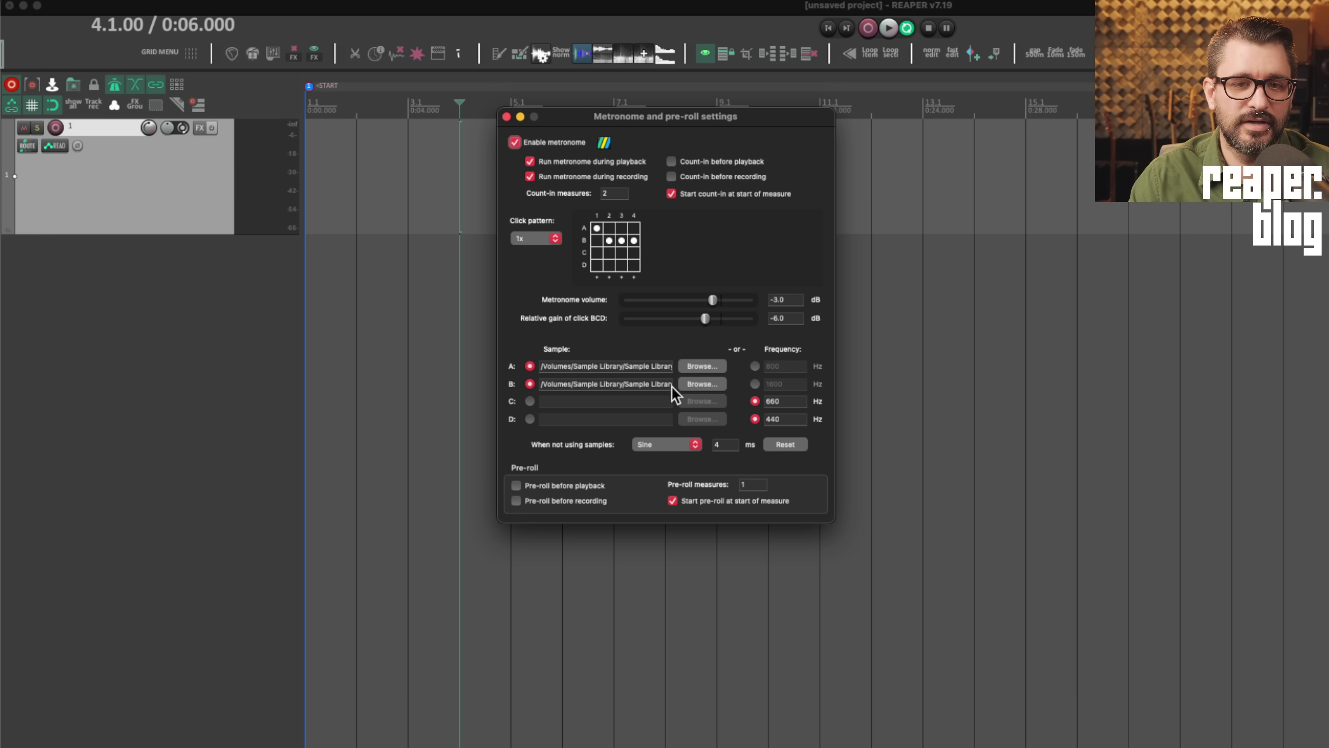
# Step: Switch clicks A and B to 800 Hz and 1600 Hz sine tones
pyautogui.click(754, 365)
pyautogui.click(754, 384)
pyautogui.click(667, 444)
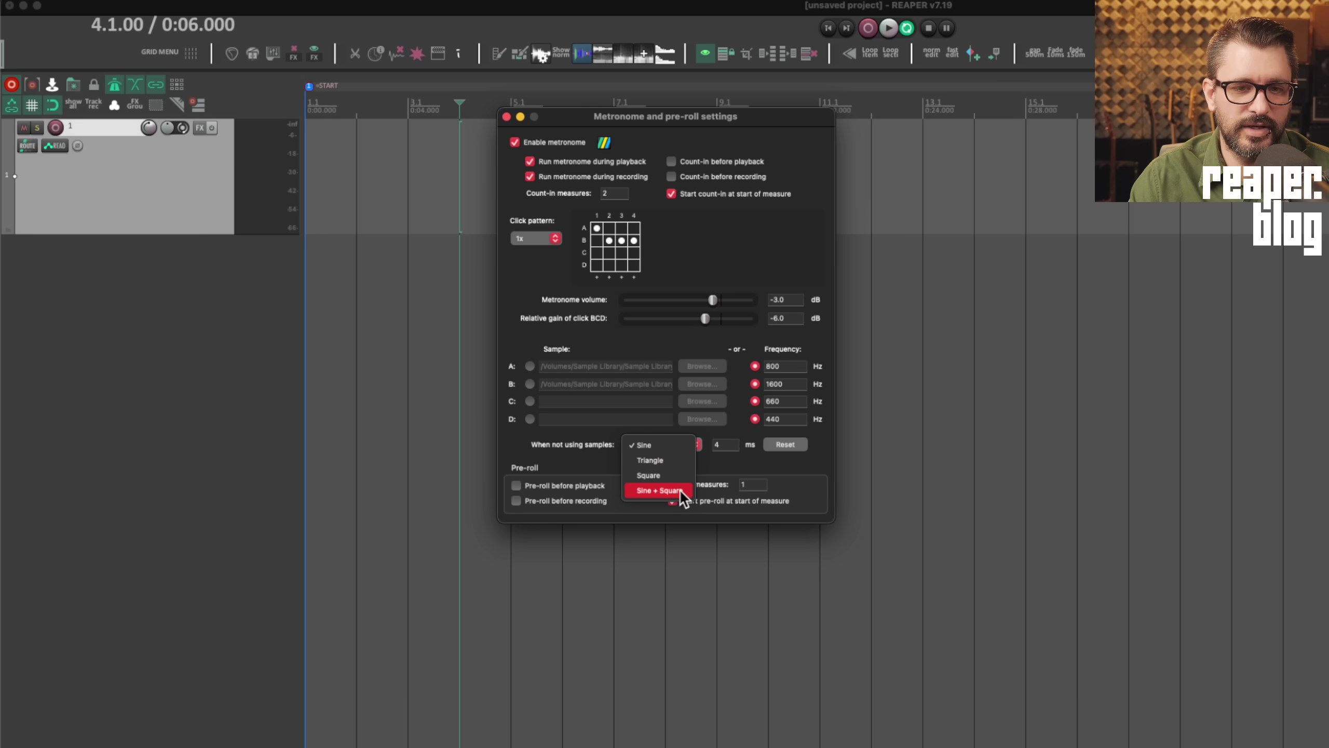
pyautogui.click(672, 435)
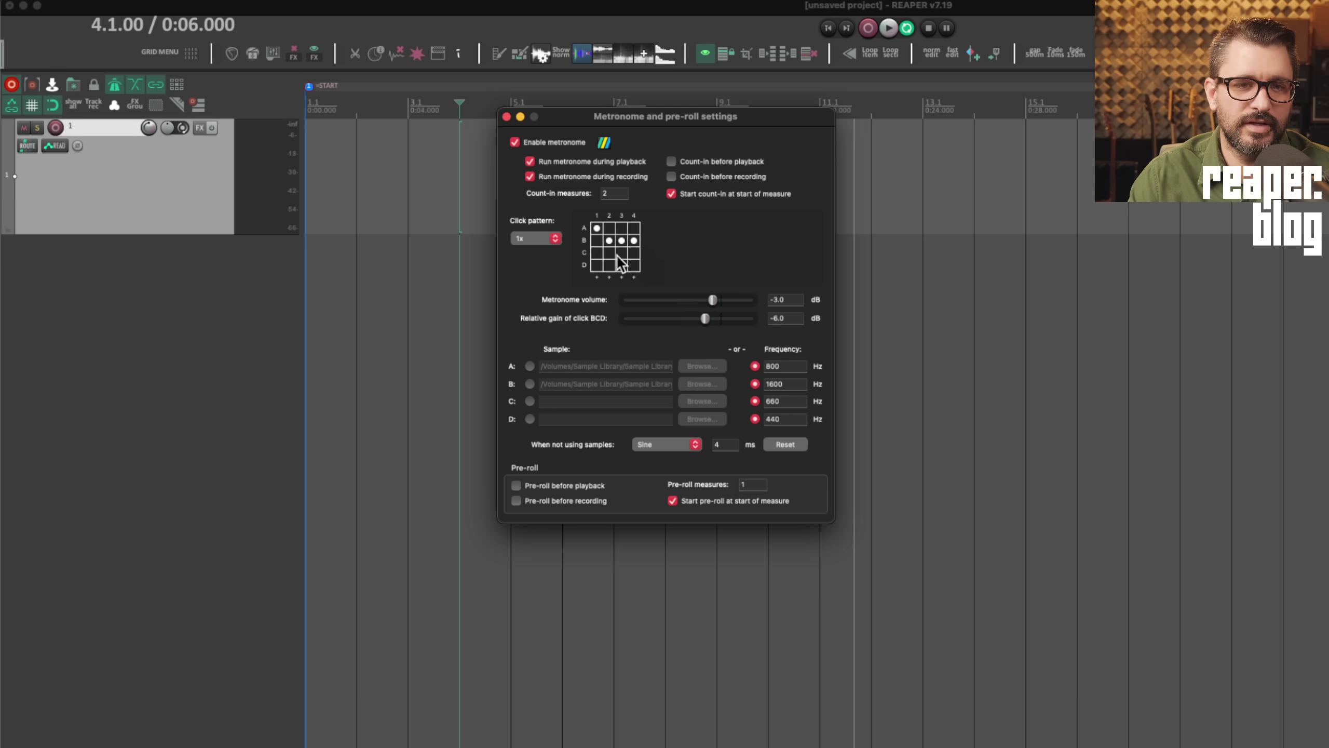
# Step: Change the beat 4 click and apply a Triplet 3 over 2 subdivision with a D click
pyautogui.click(633, 266)
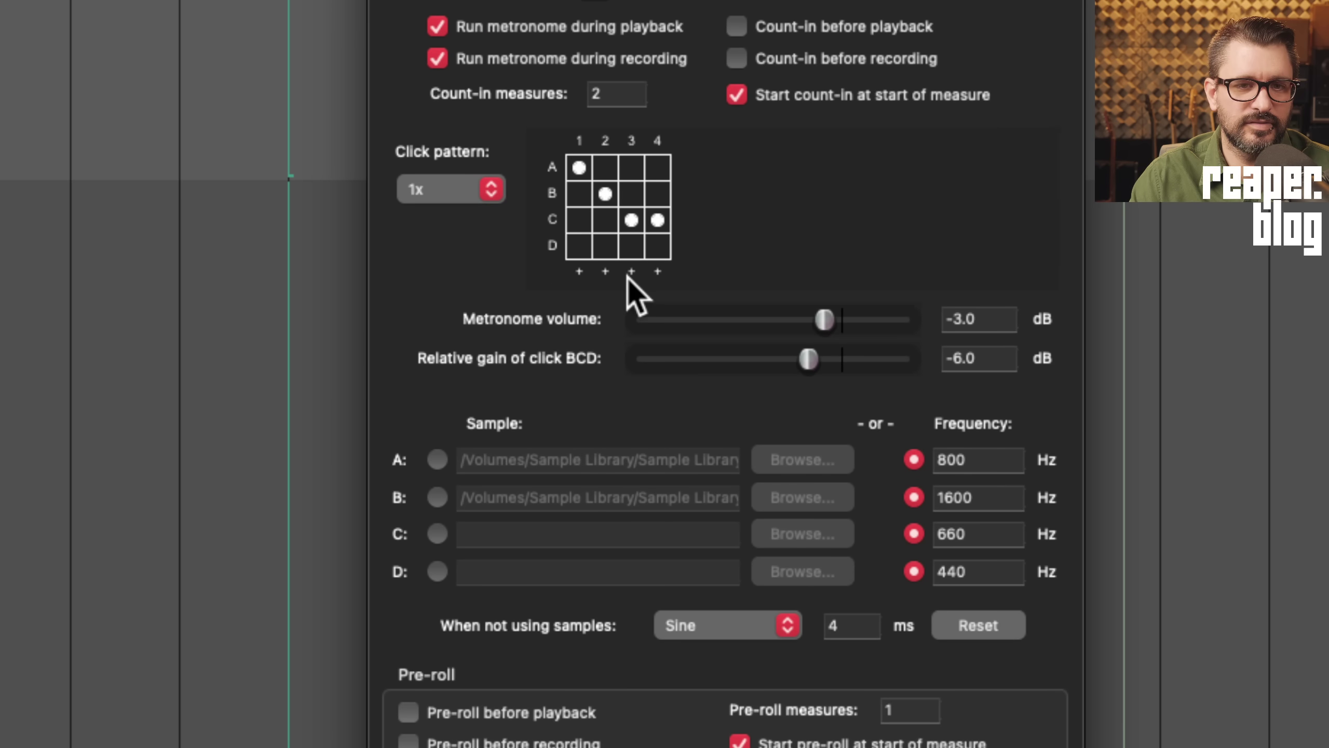
pyautogui.click(605, 271)
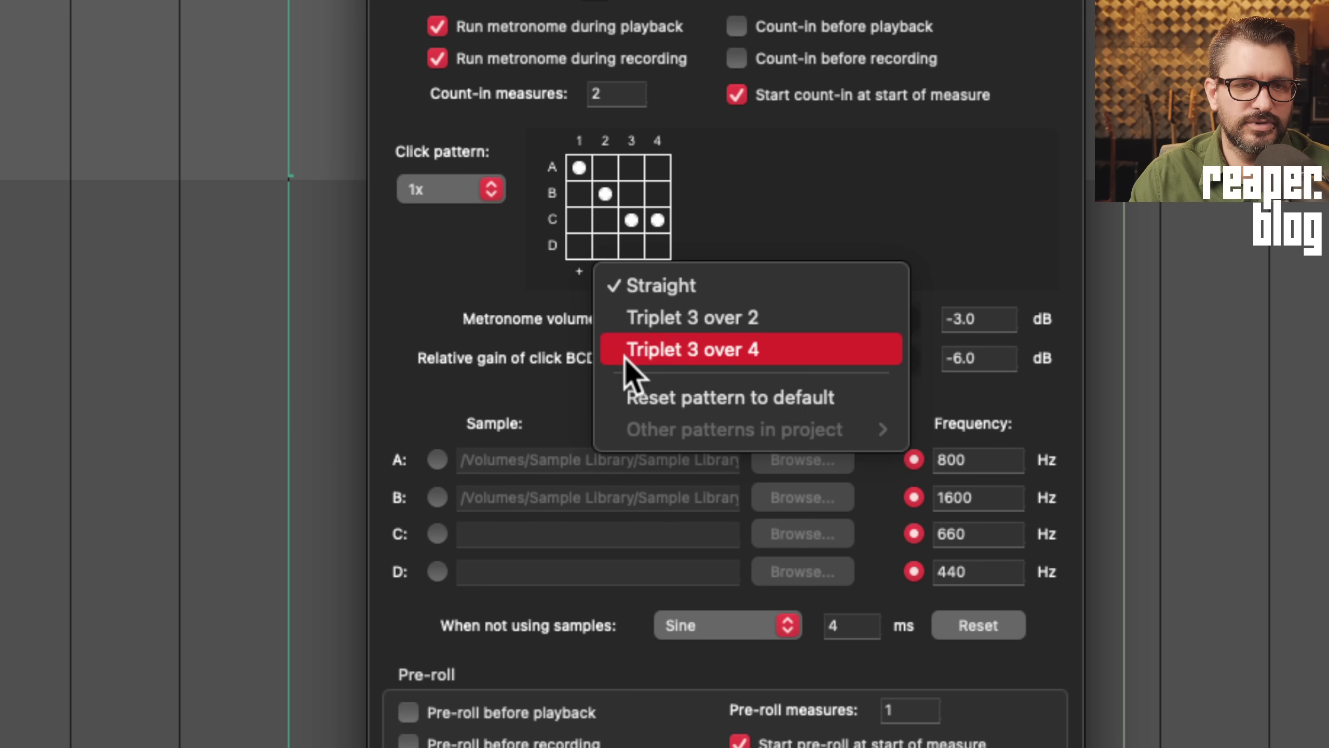
pyautogui.click(794, 314)
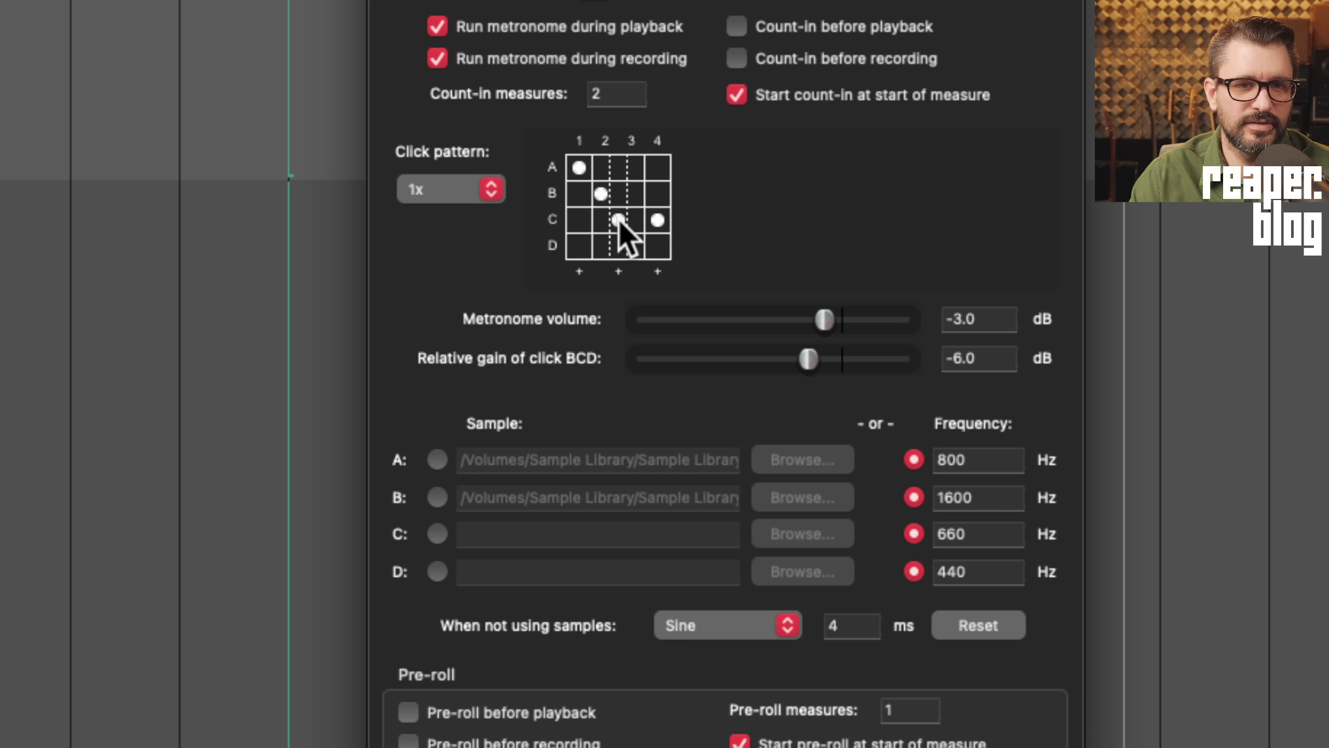
pyautogui.click(634, 247)
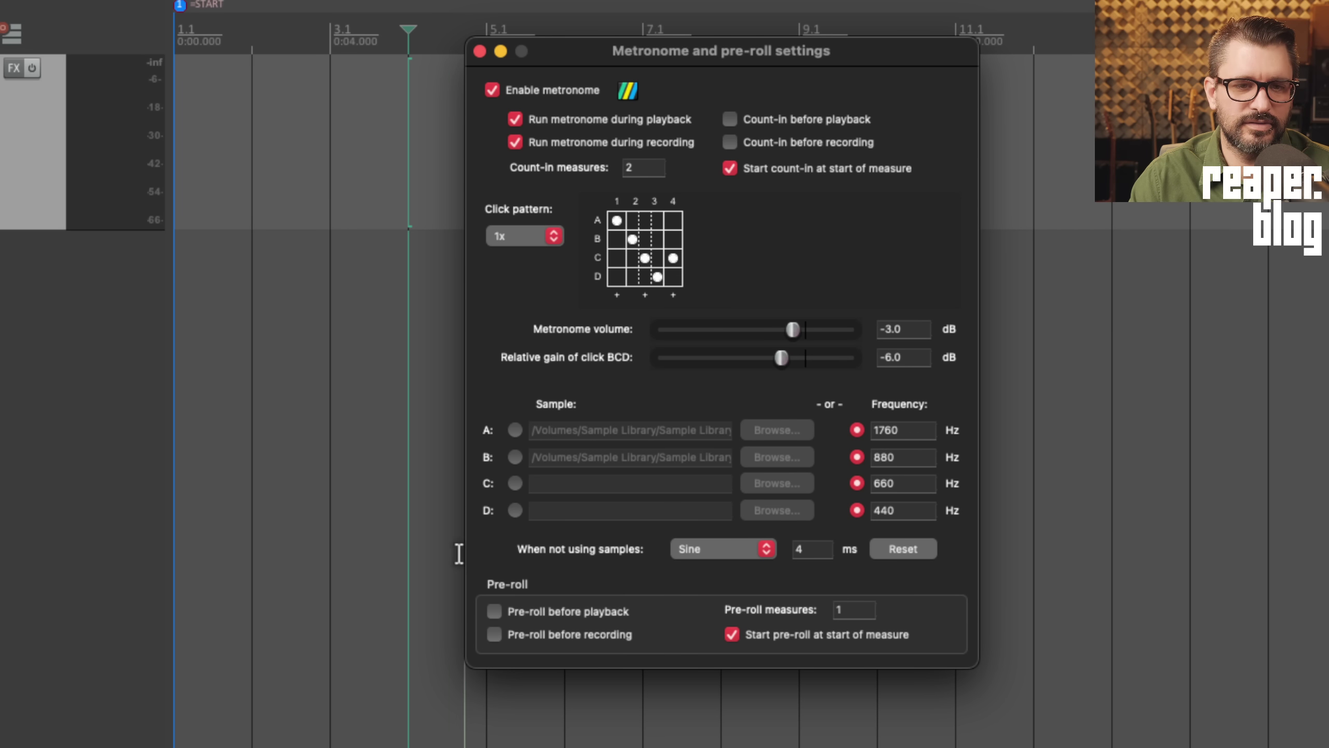
# Step: Extend the click pattern to 2x (eight beats) and reset it to the default pattern
pyautogui.click(544, 241)
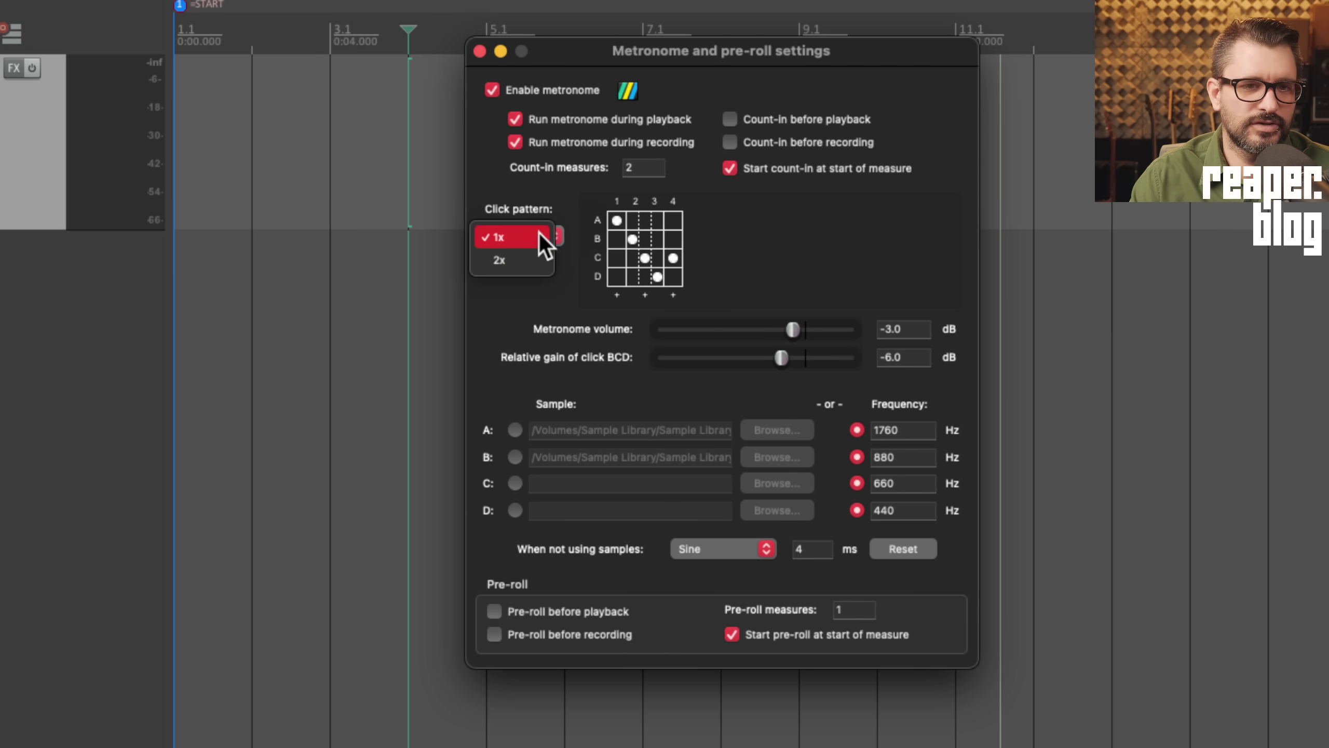
pyautogui.click(519, 261)
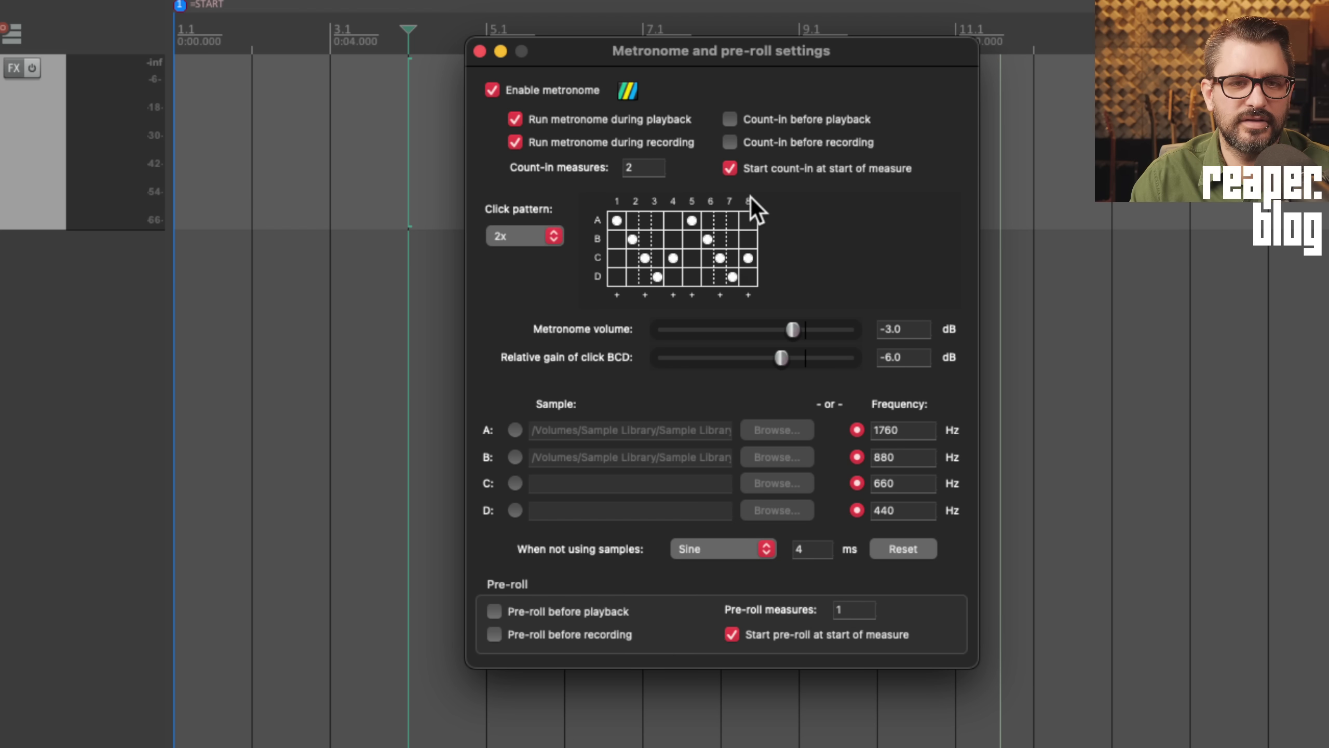
pyautogui.click(617, 295)
pyautogui.click(618, 303)
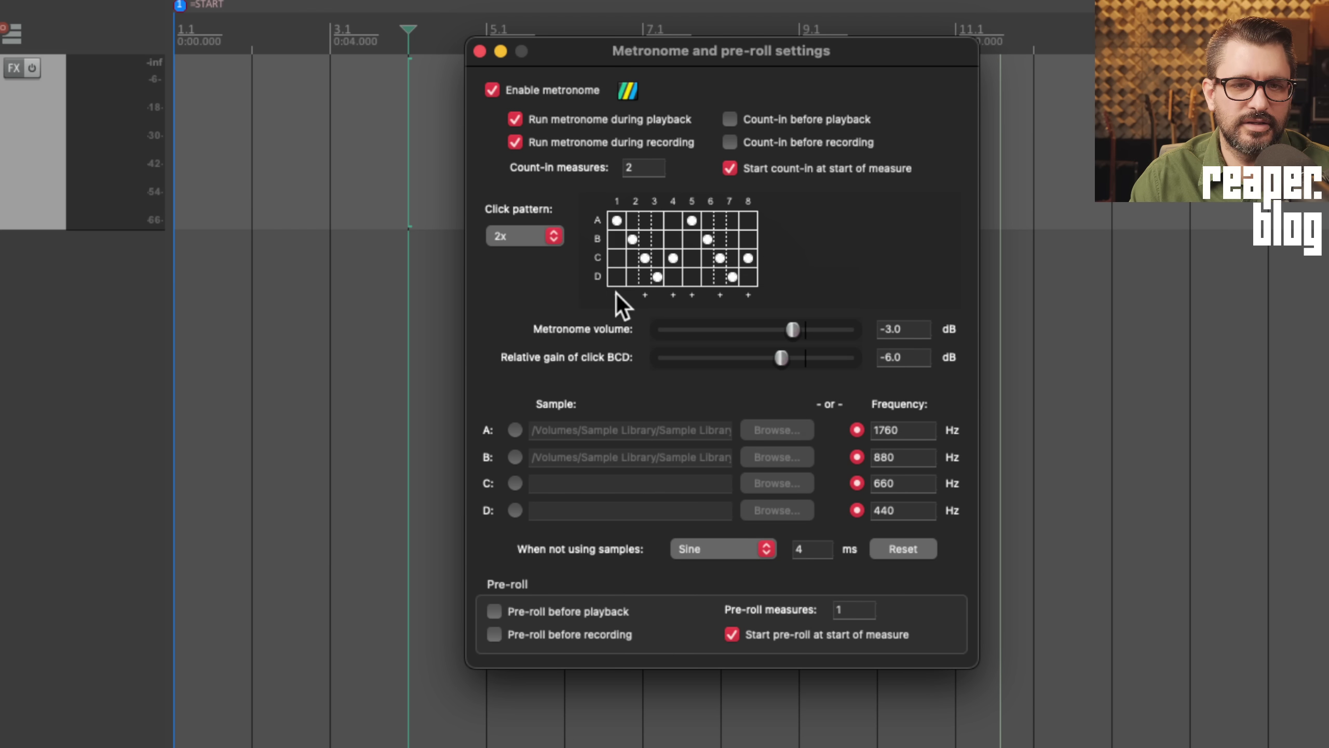
pyautogui.click(616, 293)
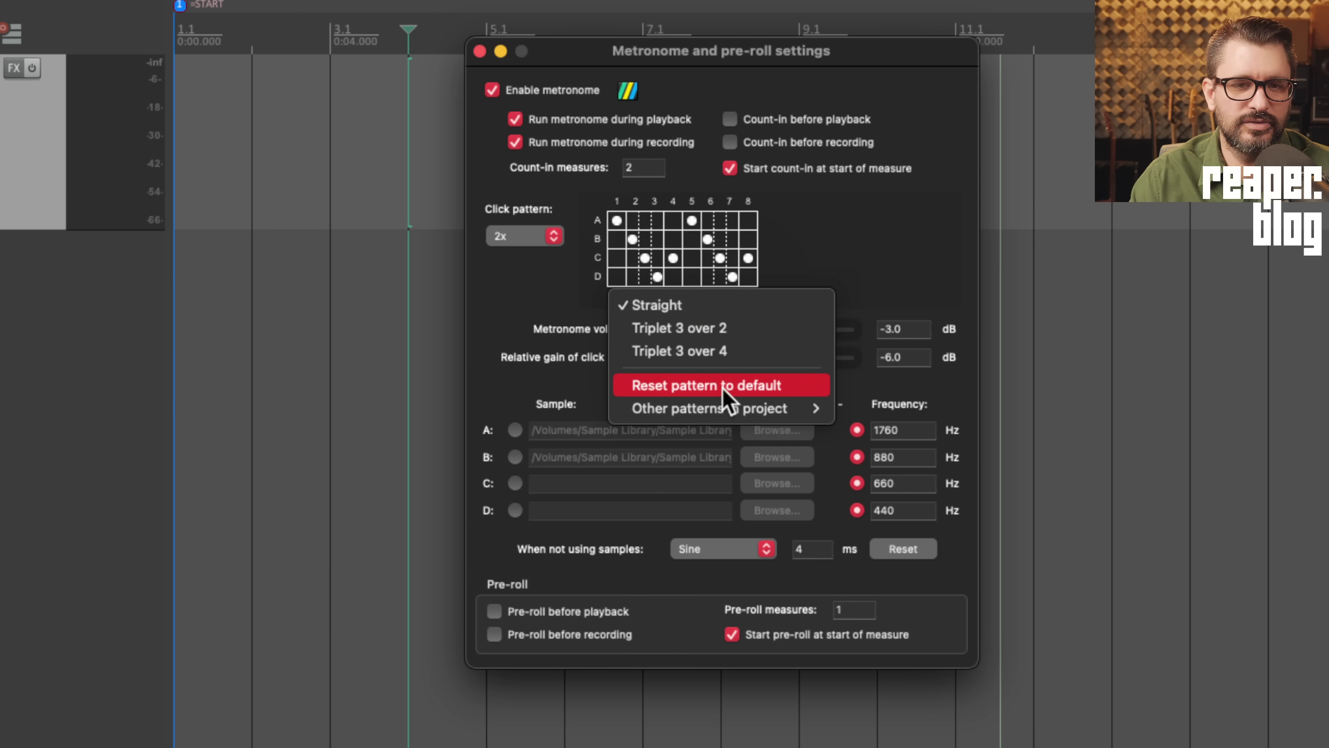
pyautogui.click(743, 386)
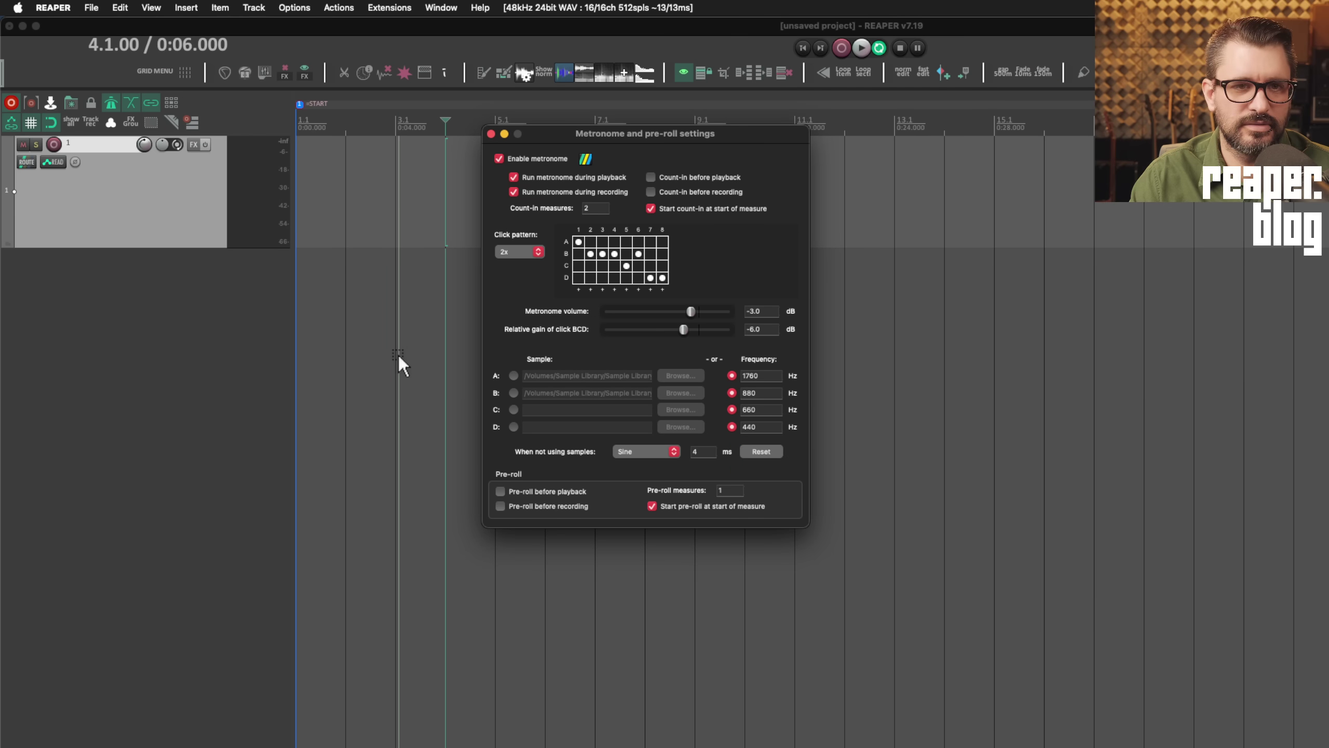
pyautogui.moveTo(630, 137); pyautogui.dragTo(595, 231)
# Step: Play the project from the start to hear the current metronome
pyautogui.click(314, 115)
pyautogui.click(314, 115)
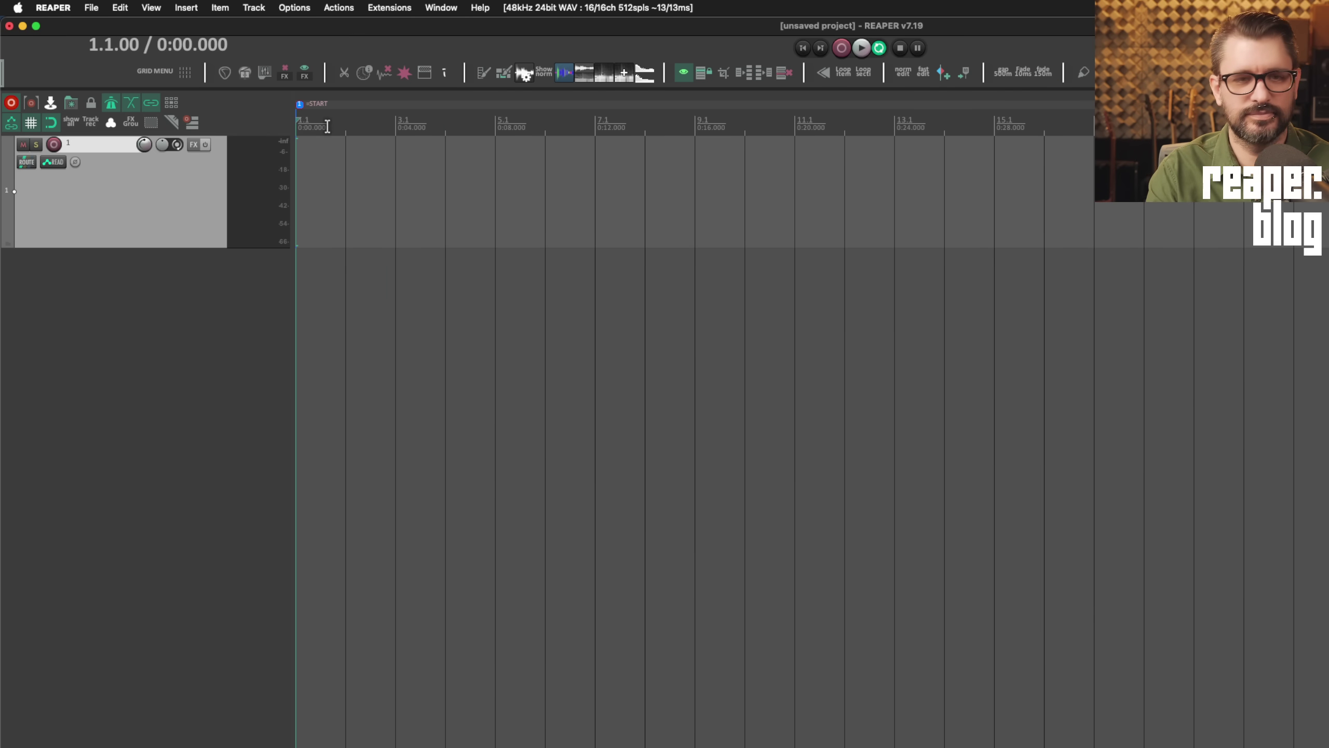
pyautogui.press('space')
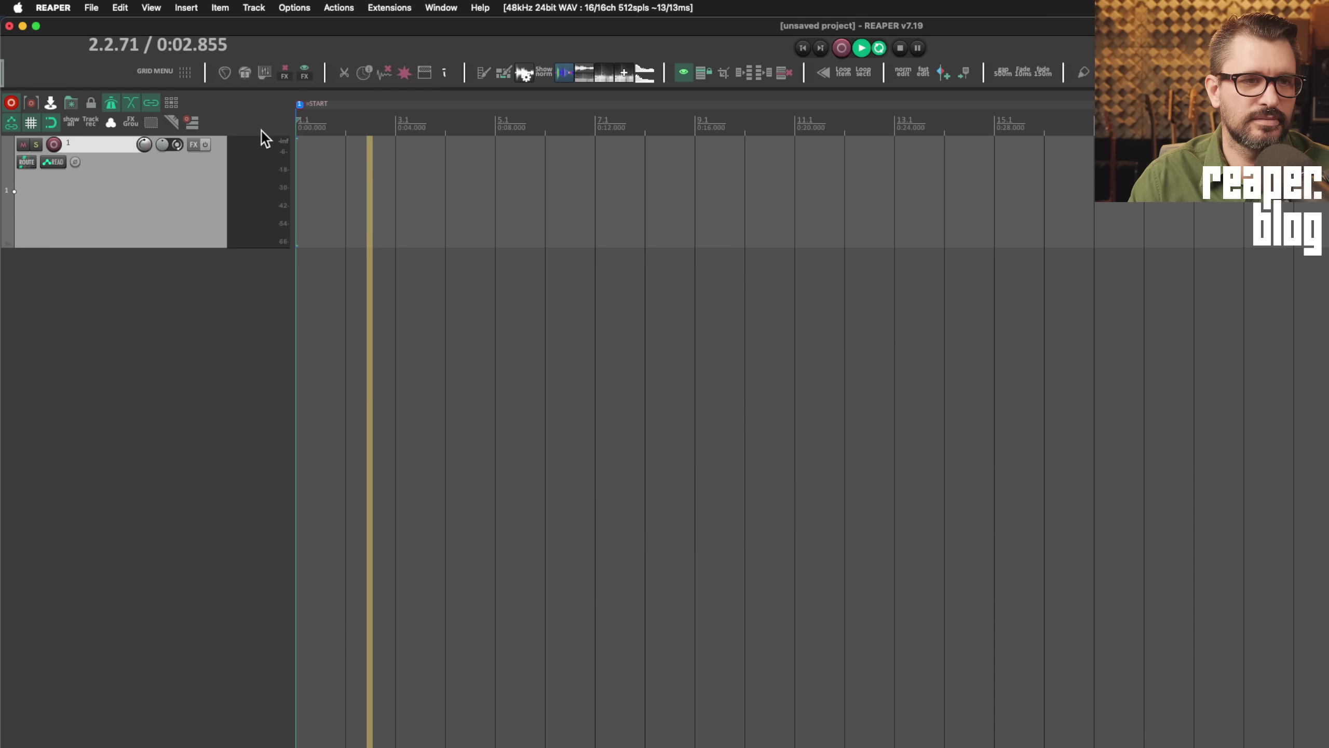
pyautogui.press('space')
# Step: Shorten the metronome click pattern back to 1x, four beats, and listen to it
pyautogui.rightClick(112, 103)
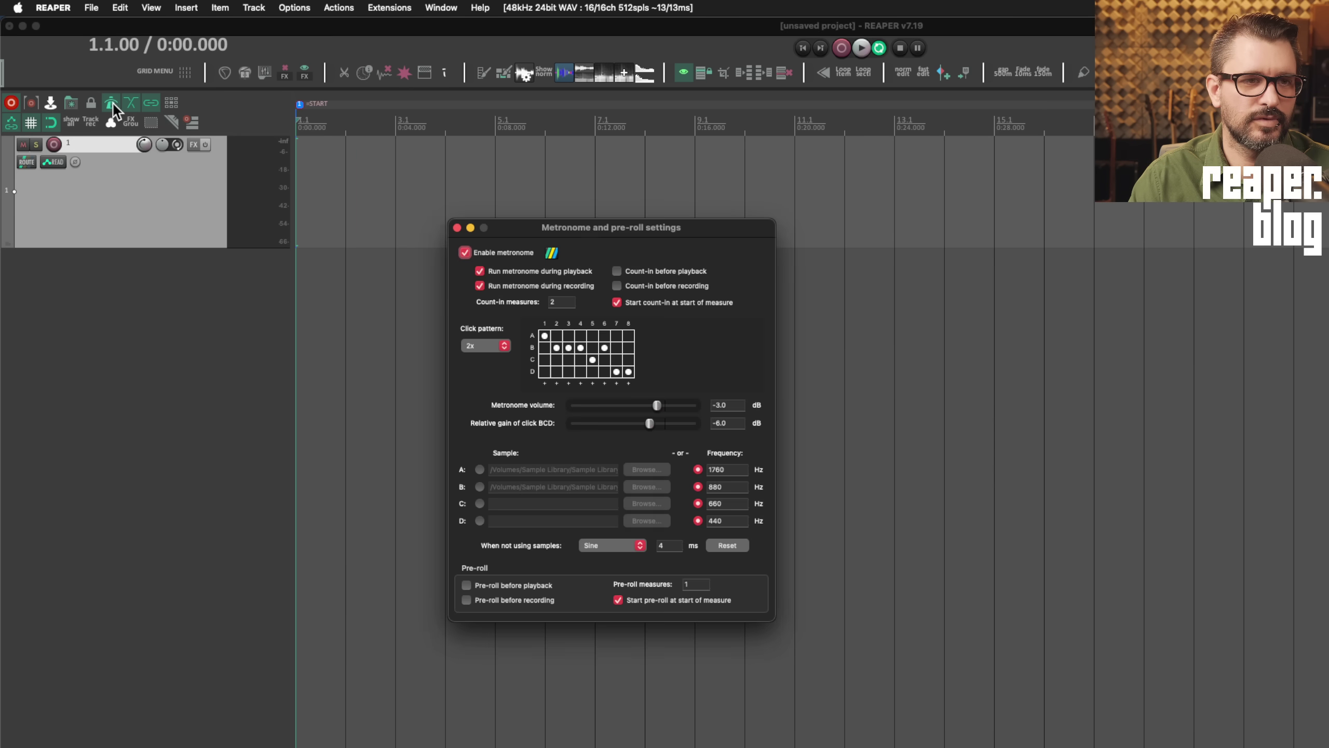
pyautogui.click(486, 346)
pyautogui.click(488, 368)
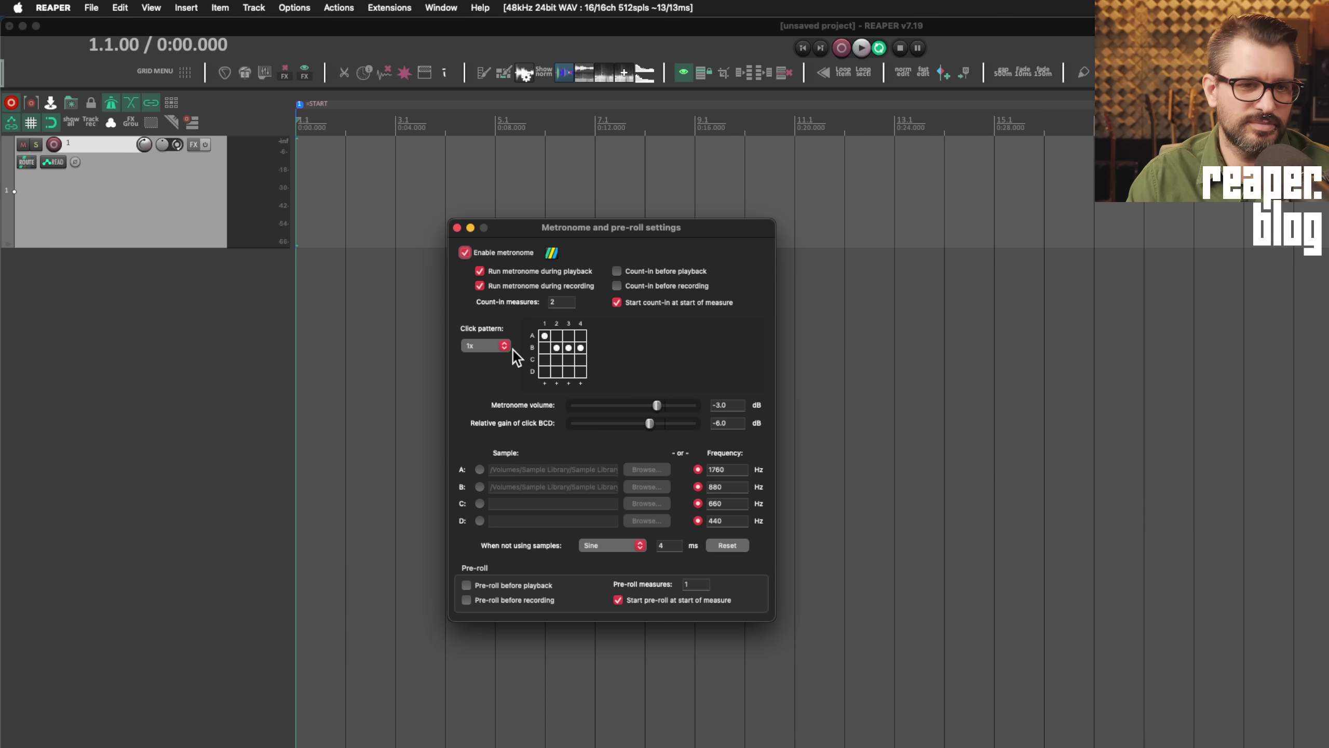
pyautogui.click(296, 118)
pyautogui.press('space')
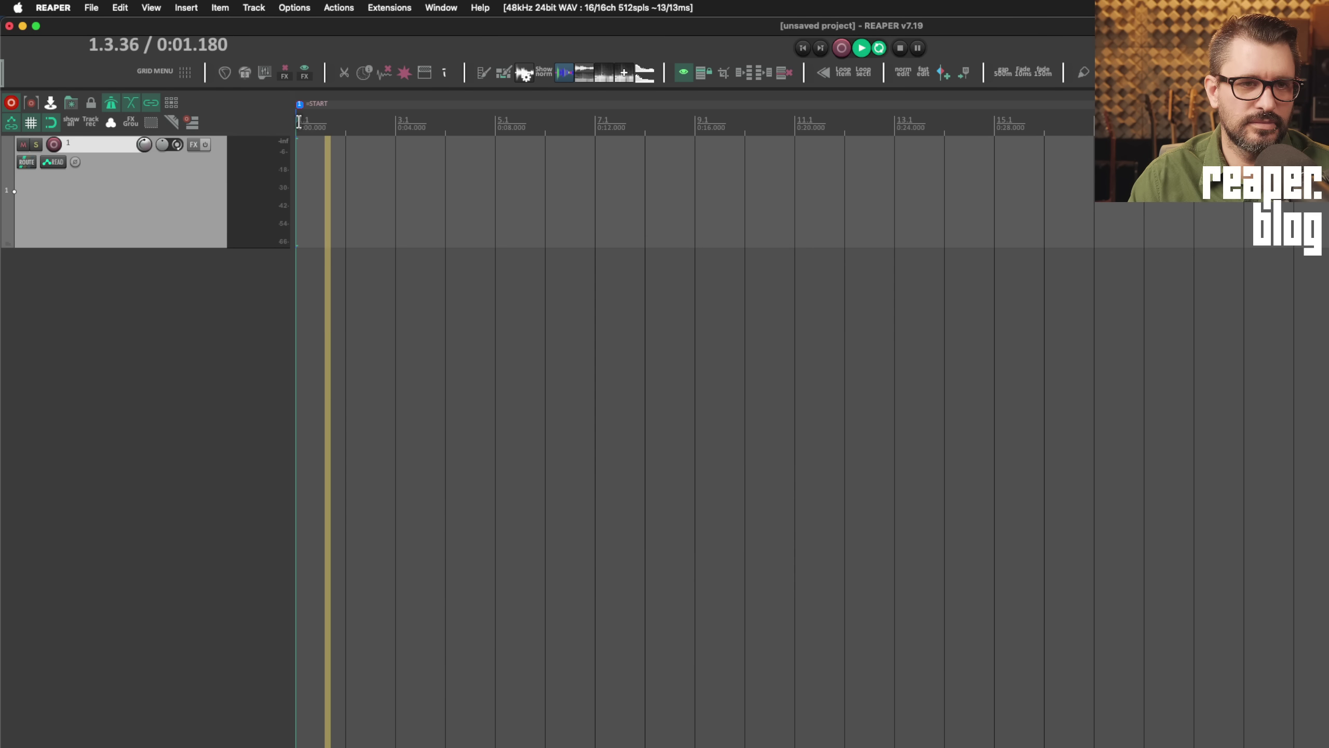
pyautogui.press('space')
# Step: Apply the Triplet 3 over 4 beat subdivision and listen to the triplet clicks
pyautogui.rightClick(111, 104)
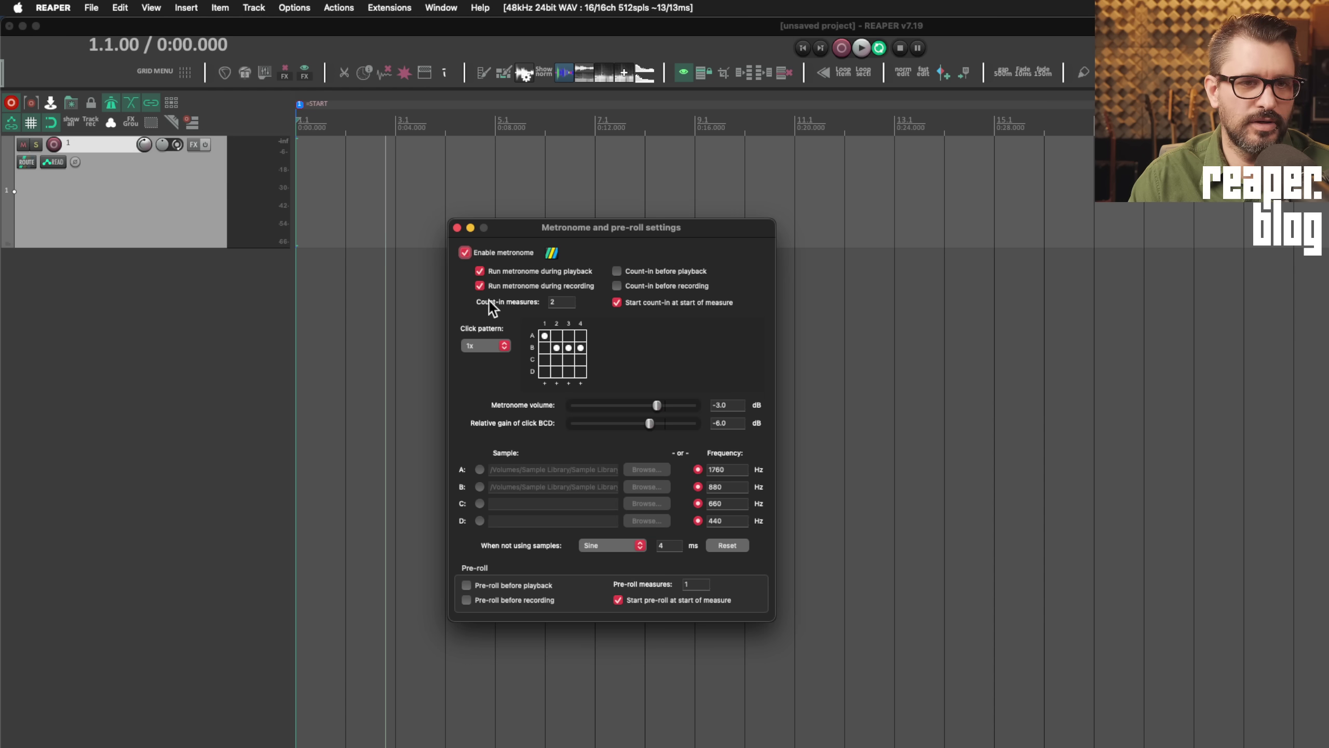
pyautogui.click(558, 380)
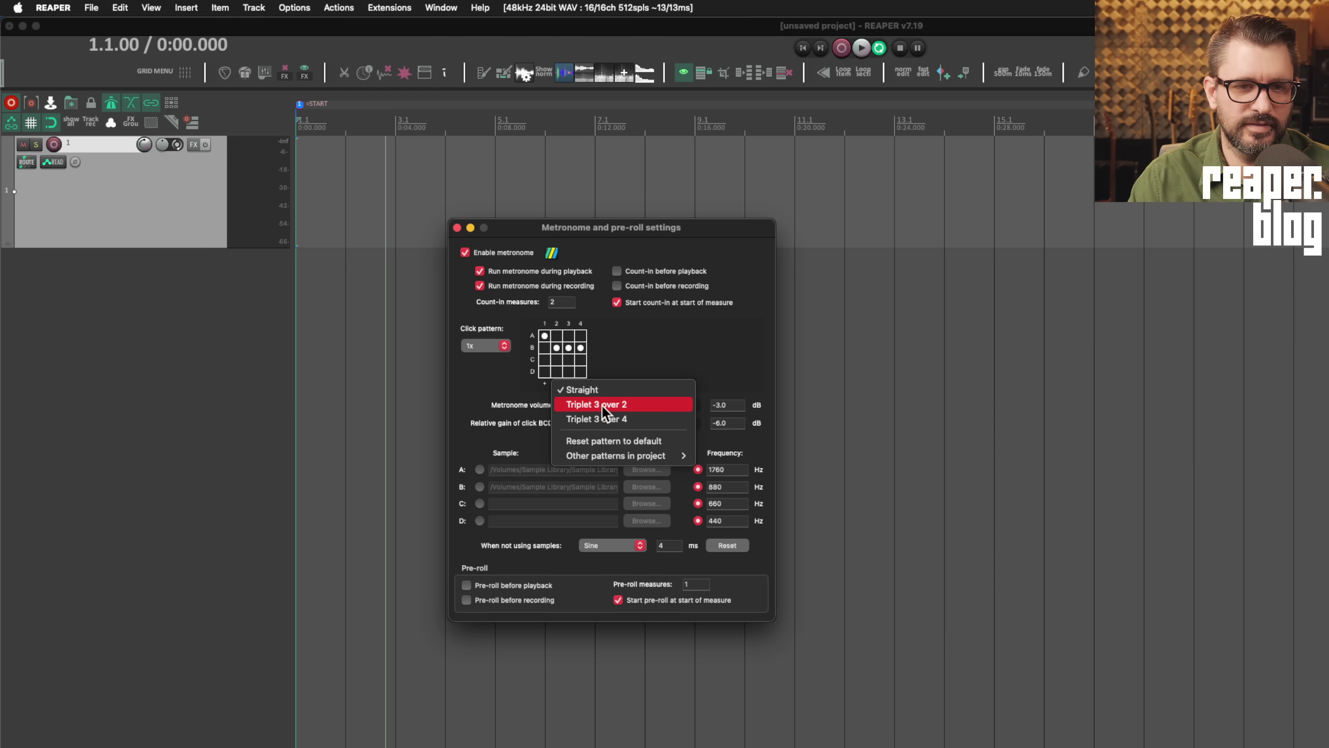
pyautogui.click(632, 418)
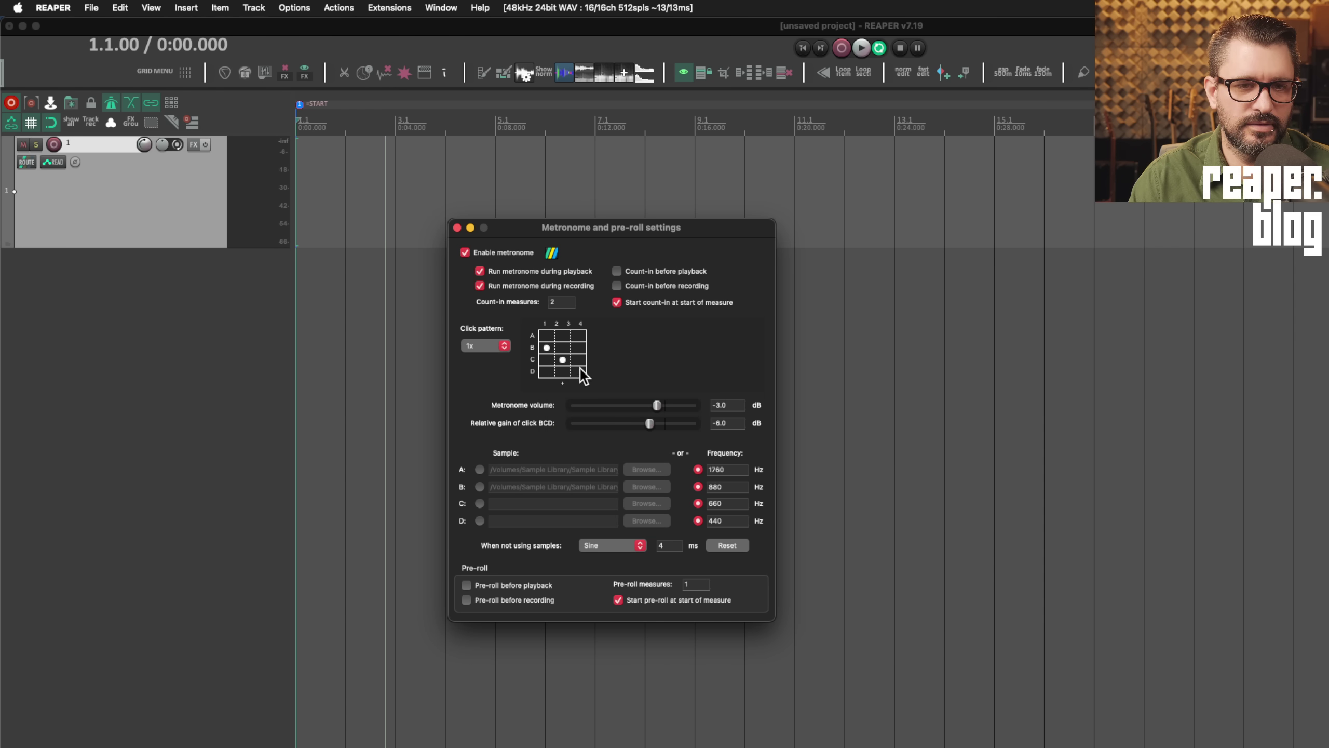
pyautogui.press('Escape')
pyautogui.press('space')
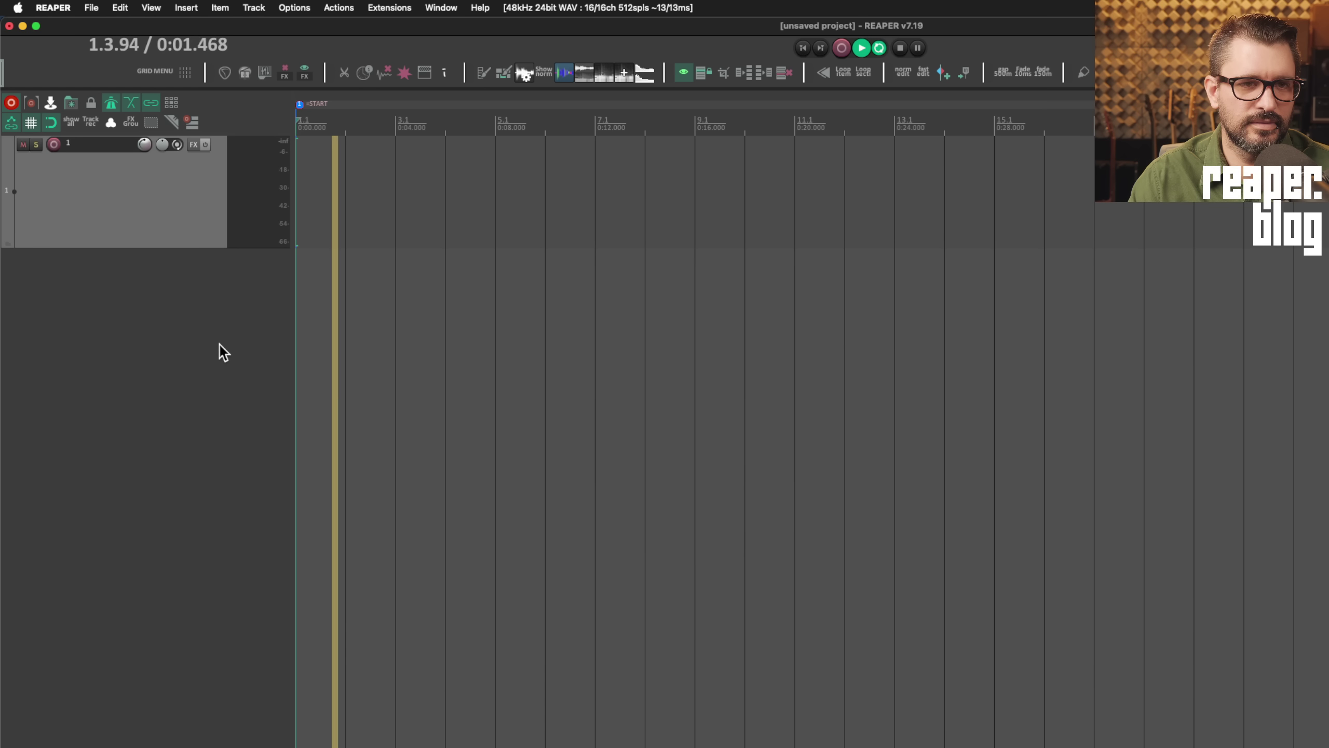
pyautogui.press('space')
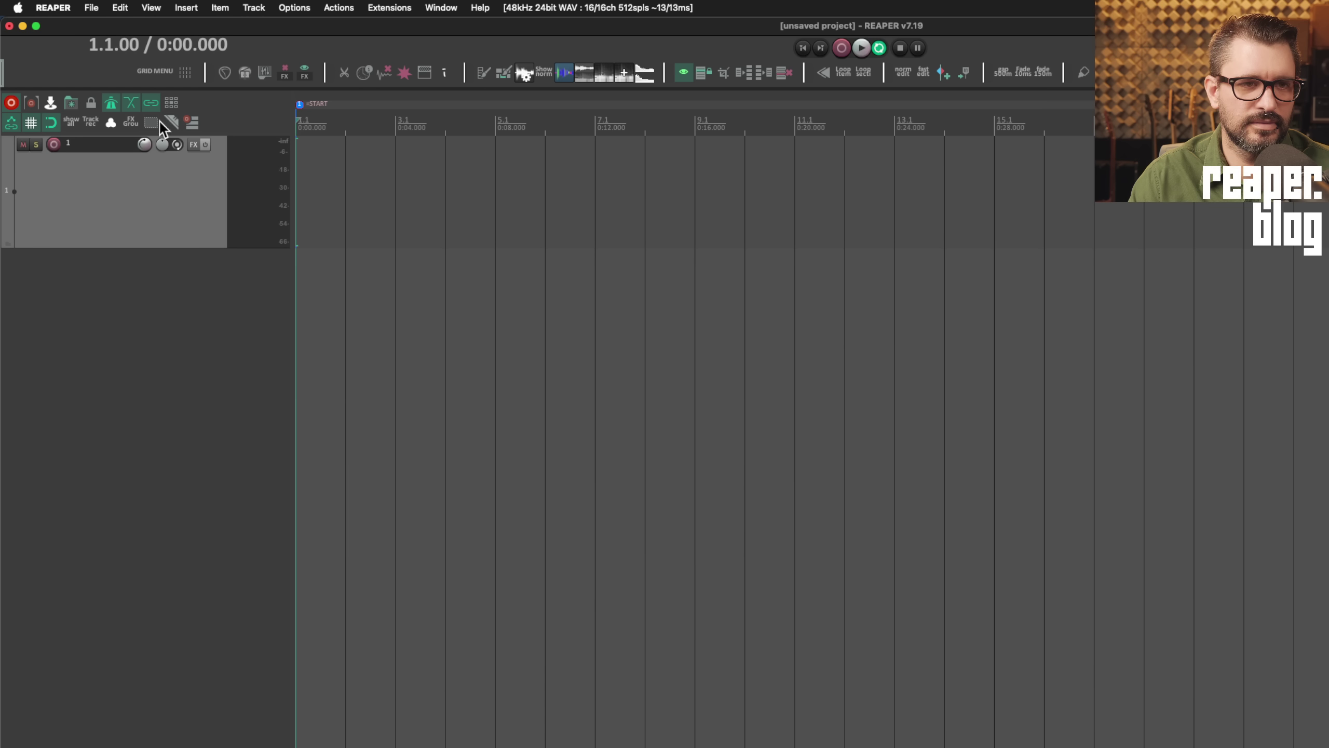
# Step: Switch to Triplet 3 over 2 with a C click on the last beat, play, then remove a row C click
pyautogui.rightClick(115, 107)
pyautogui.click(569, 383)
pyautogui.click(646, 407)
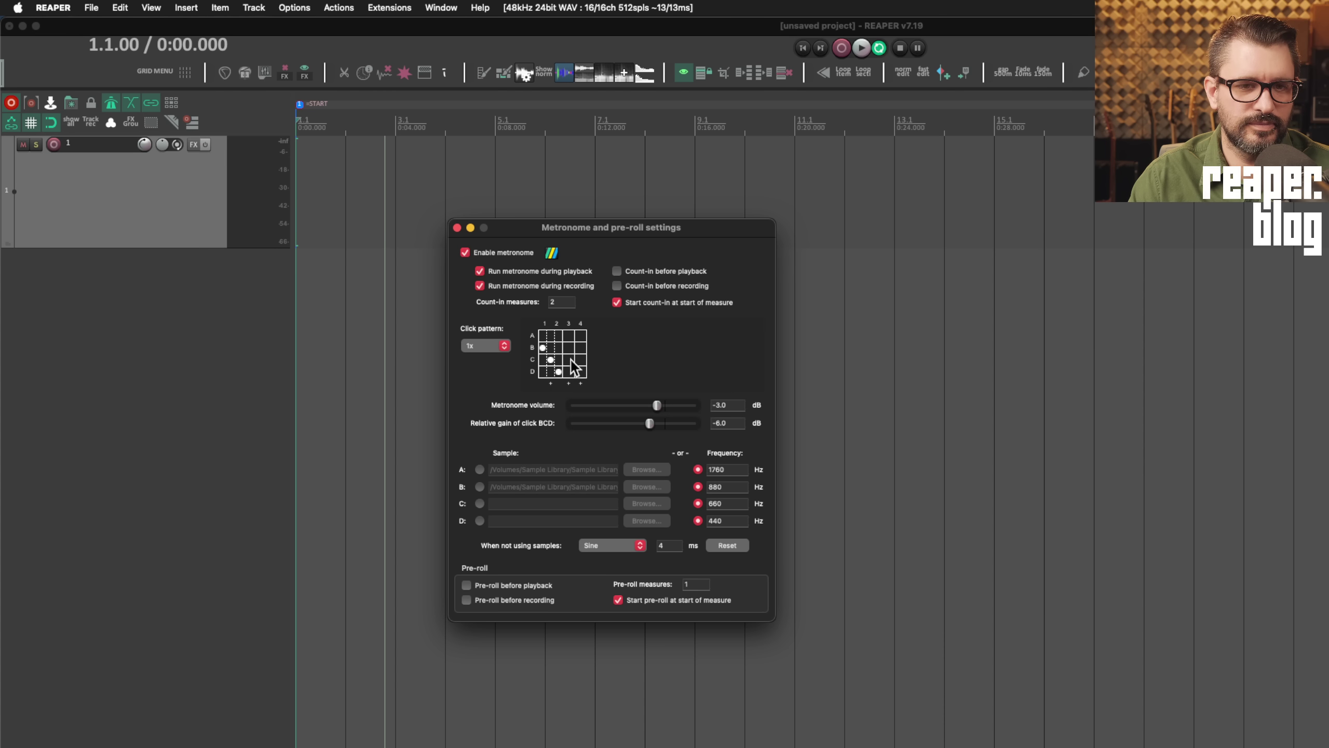
pyautogui.click(573, 383)
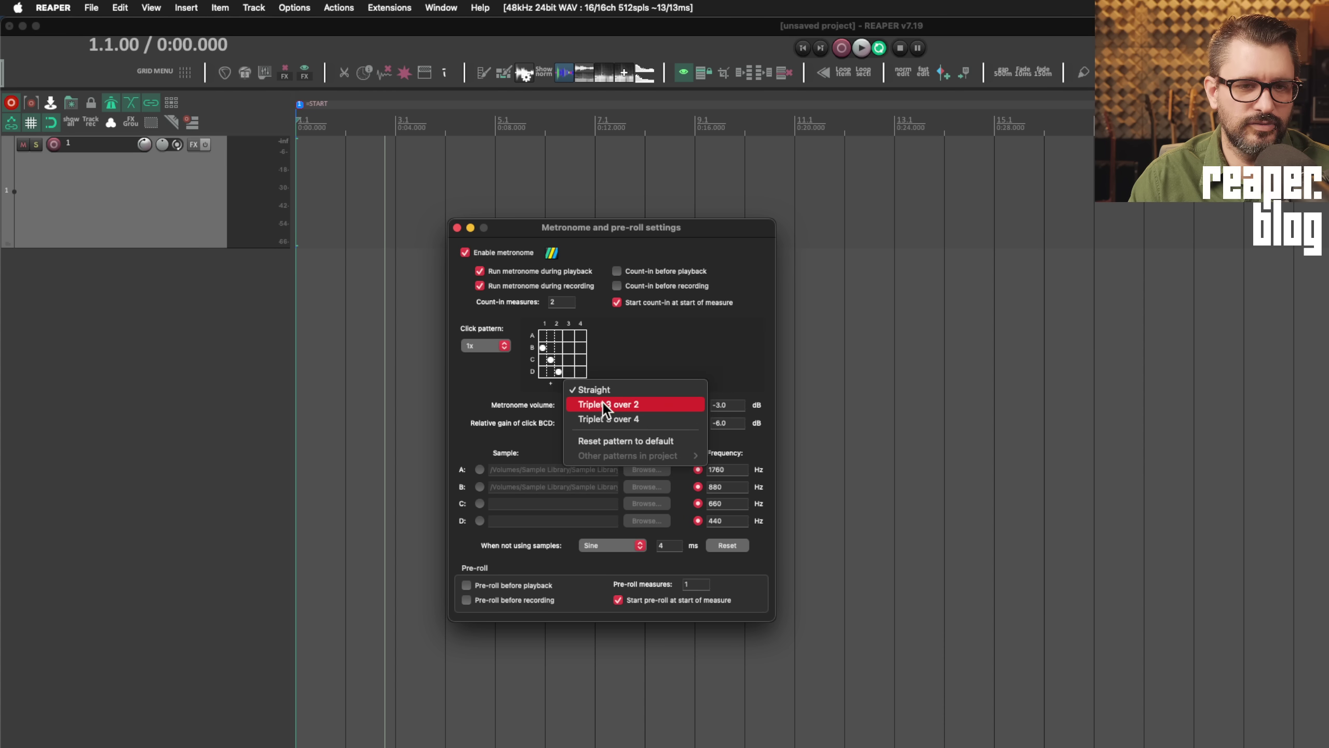
pyautogui.click(627, 406)
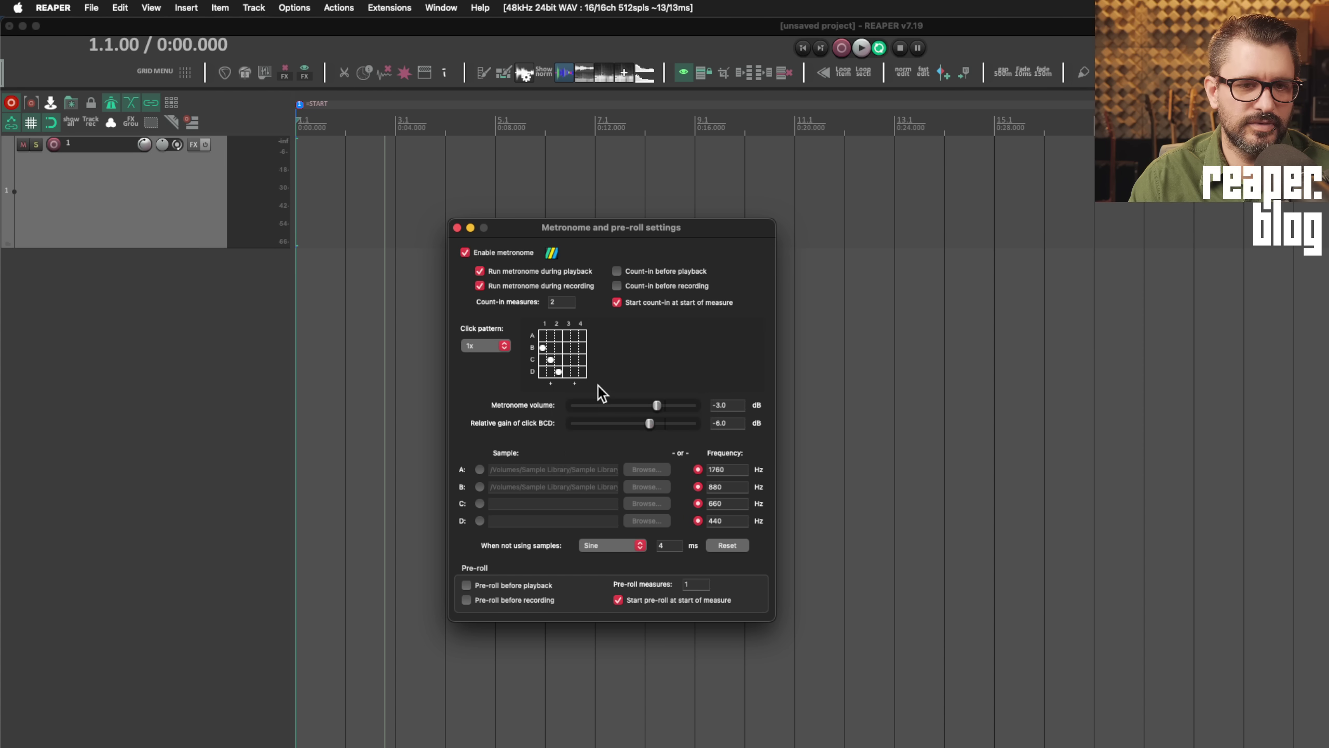
pyautogui.click(582, 360)
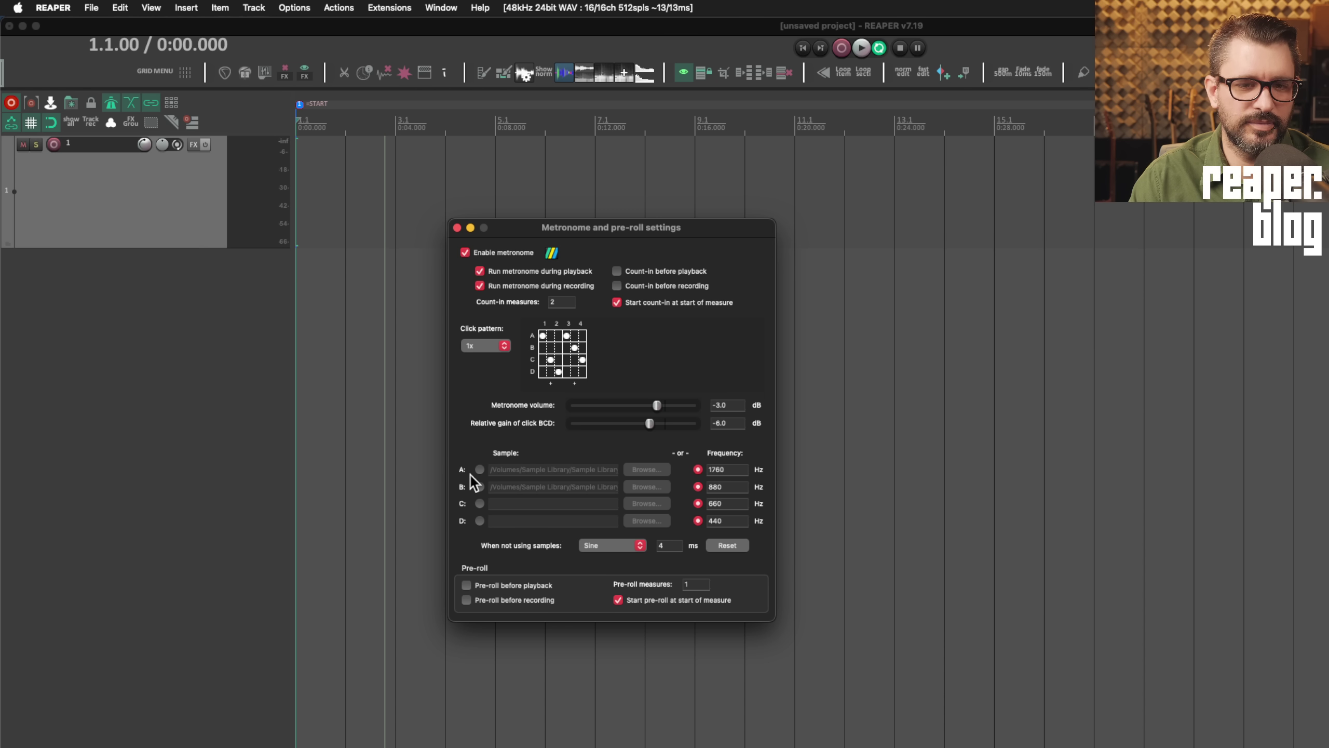
pyautogui.click(163, 208)
pyautogui.press('space')
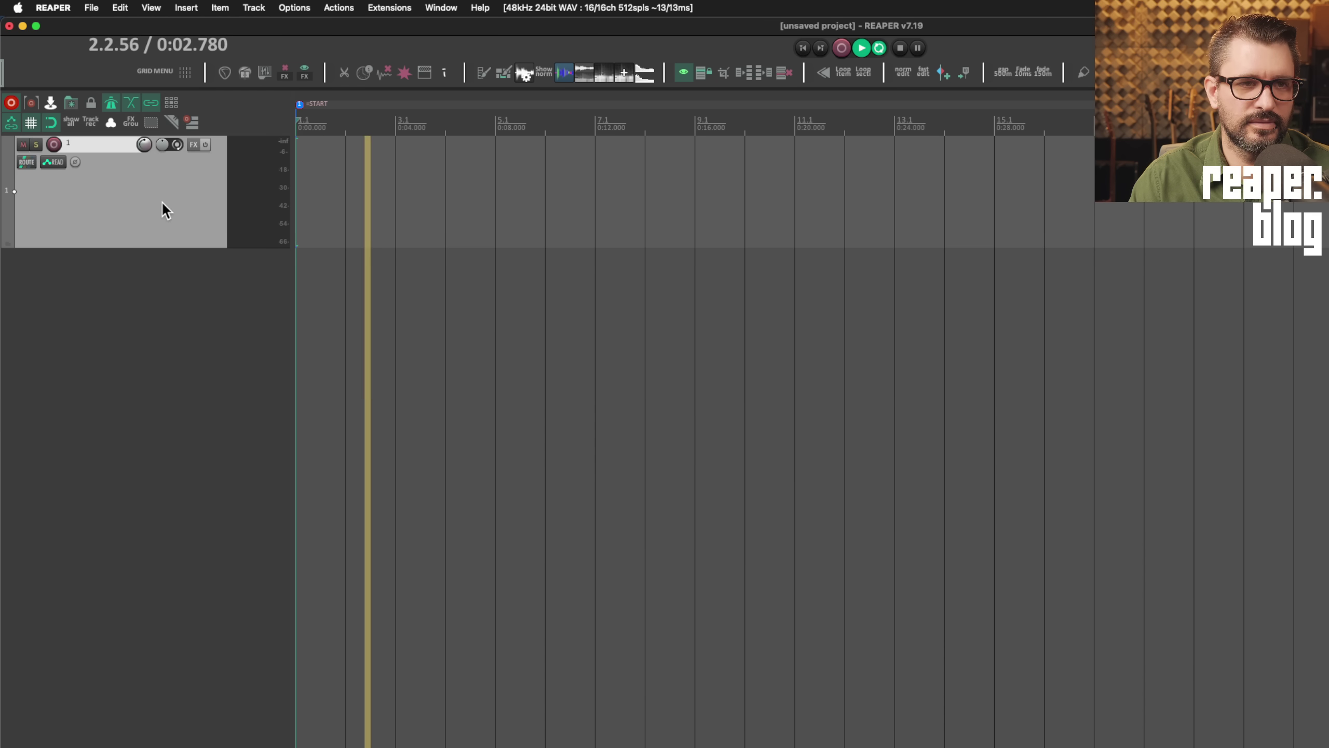
pyautogui.press('space')
pyautogui.rightClick(112, 103)
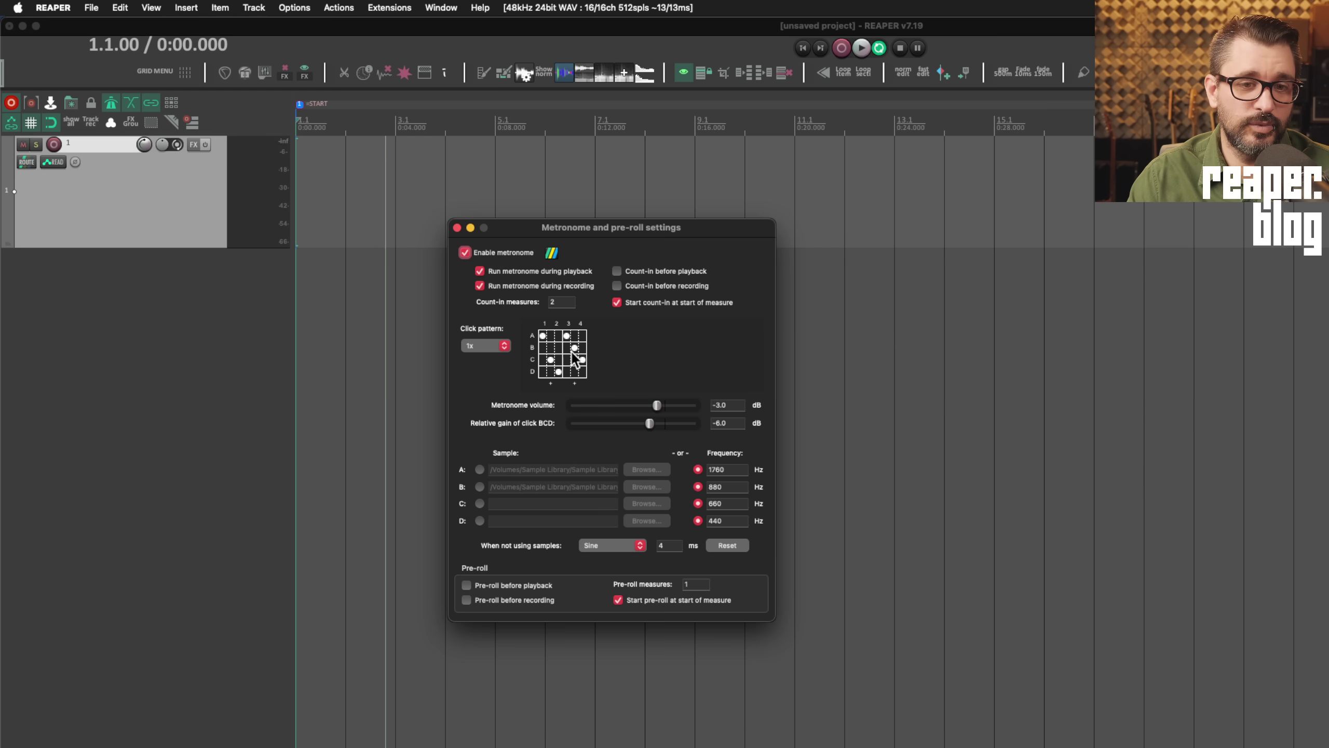
pyautogui.click(551, 360)
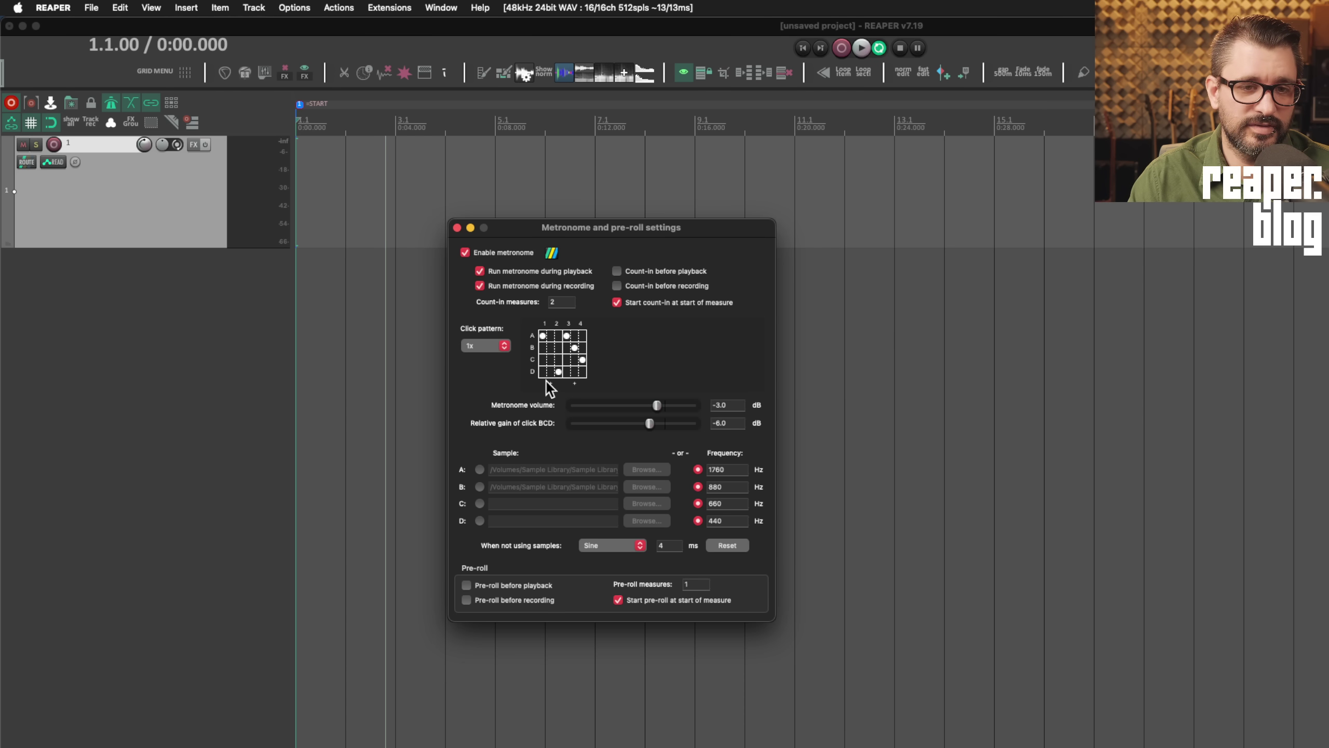
# Step: Reset the metronome click pattern to its default and listen to it
pyautogui.rightClick(553, 384)
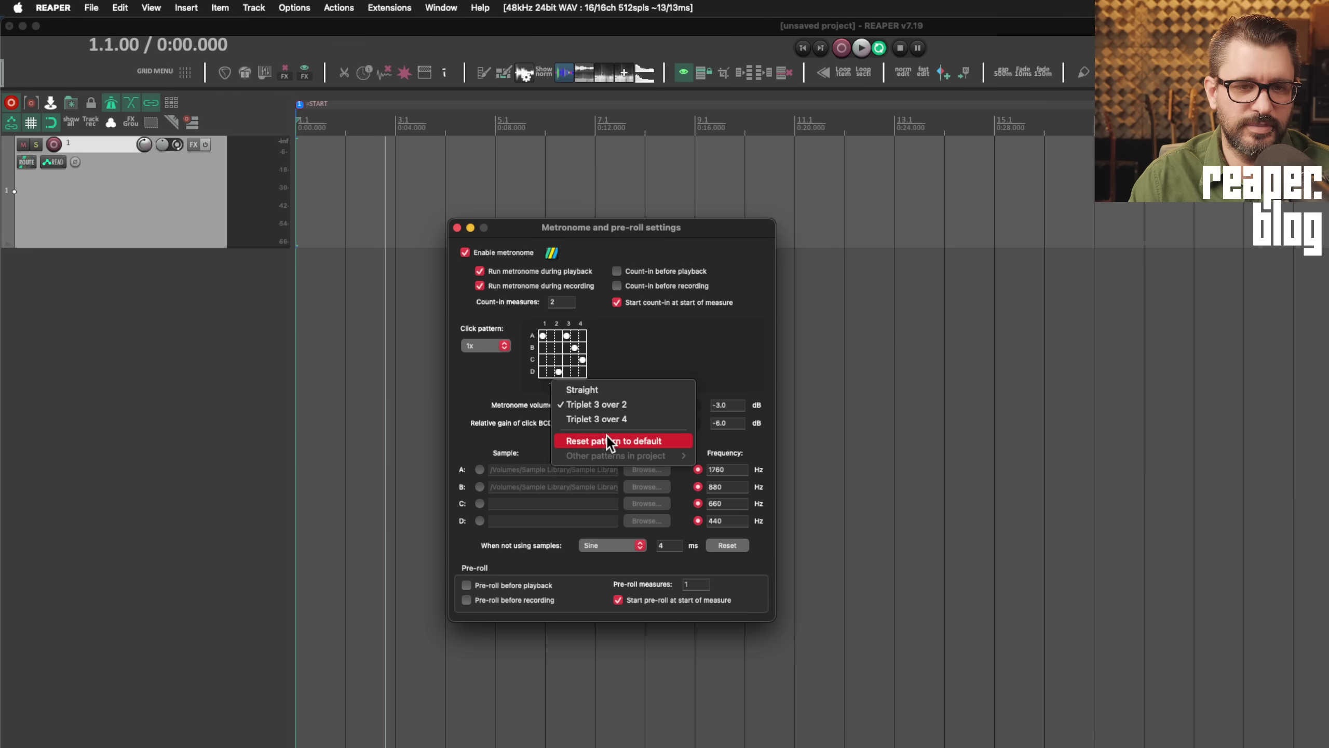
pyautogui.click(608, 436)
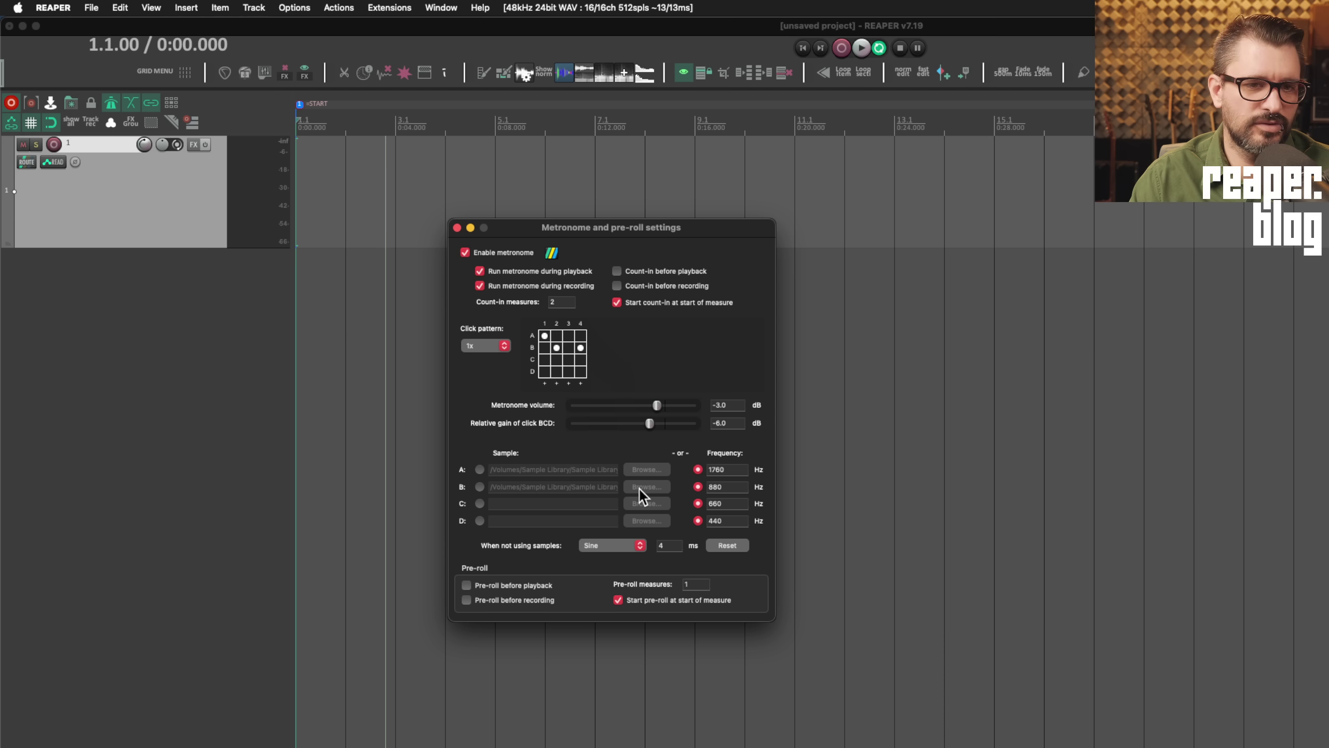
pyautogui.press('Escape')
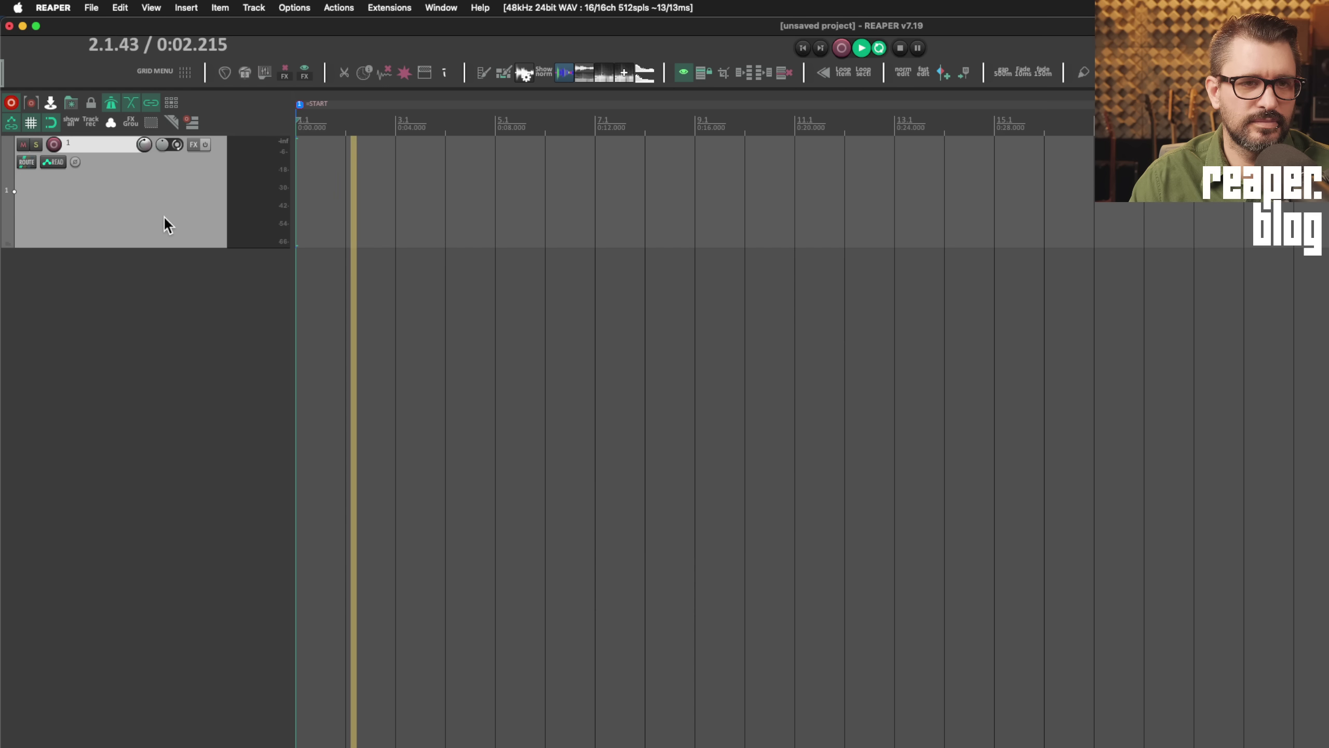
pyautogui.press('space')
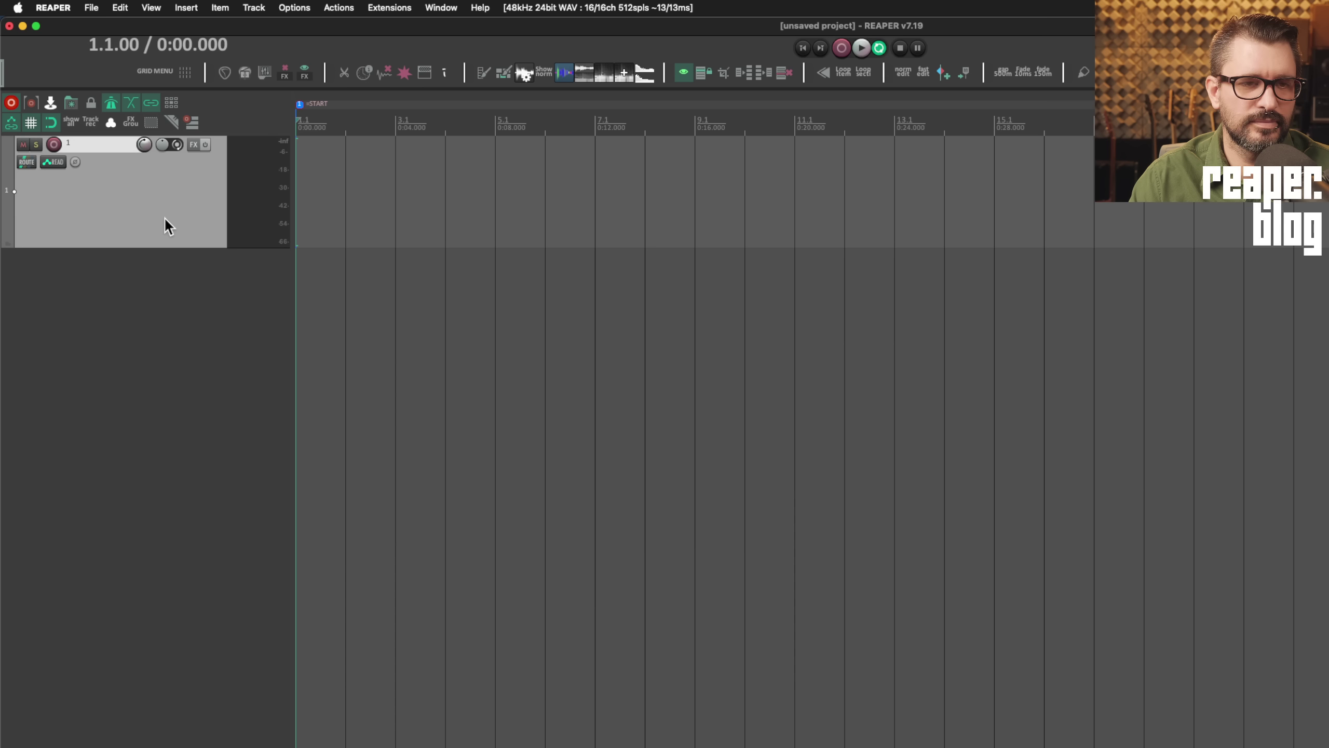
# Step: Make it a 2x eight-beat pattern with a B click on beat 2 and D clicks at the end, then play
pyautogui.hotkey('alt', 'shift', 'm')
pyautogui.click(490, 346)
pyautogui.click(496, 355)
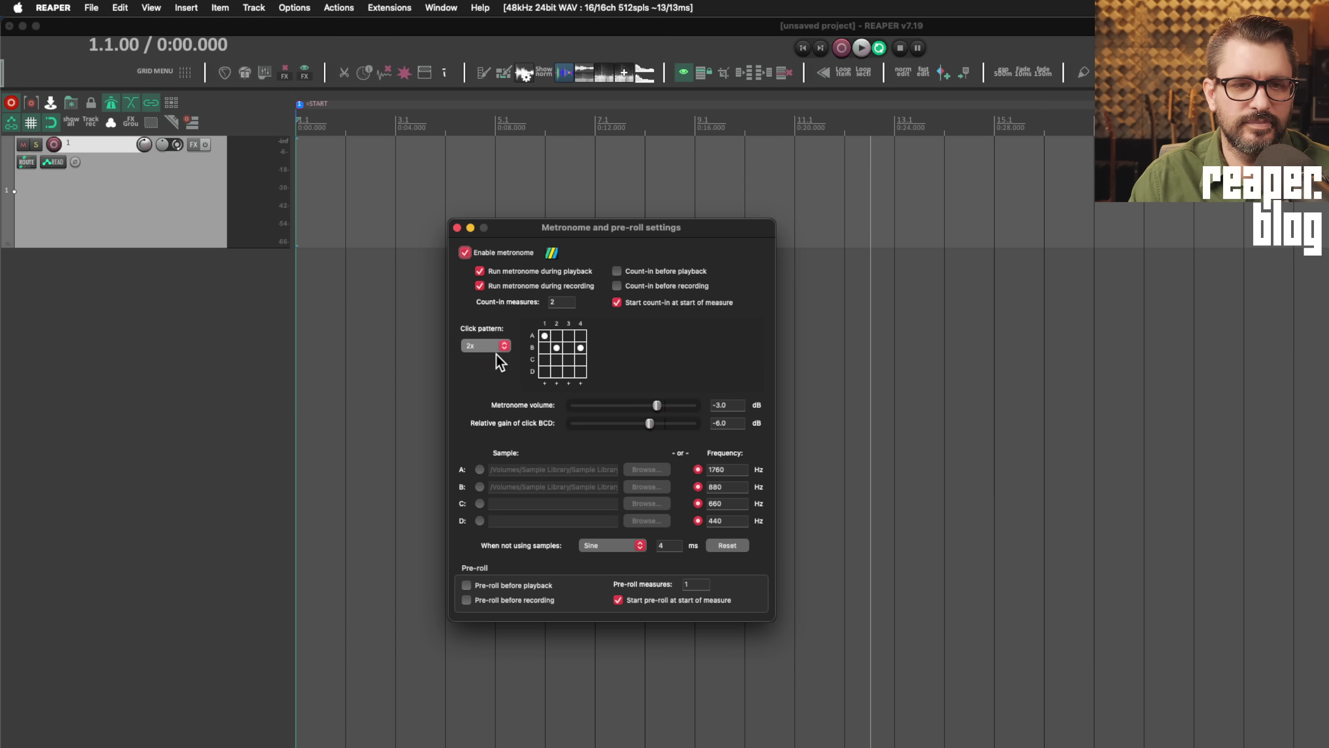
pyautogui.click(555, 348)
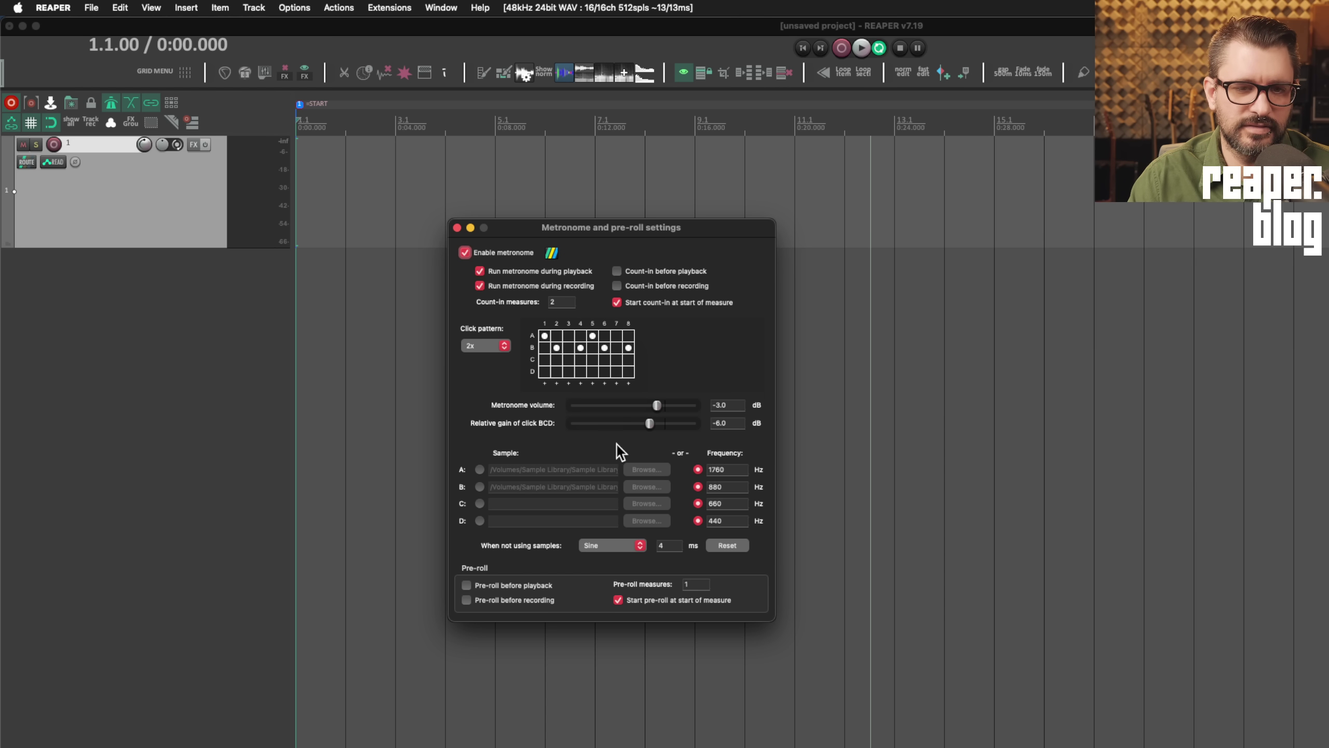
pyautogui.click(622, 373)
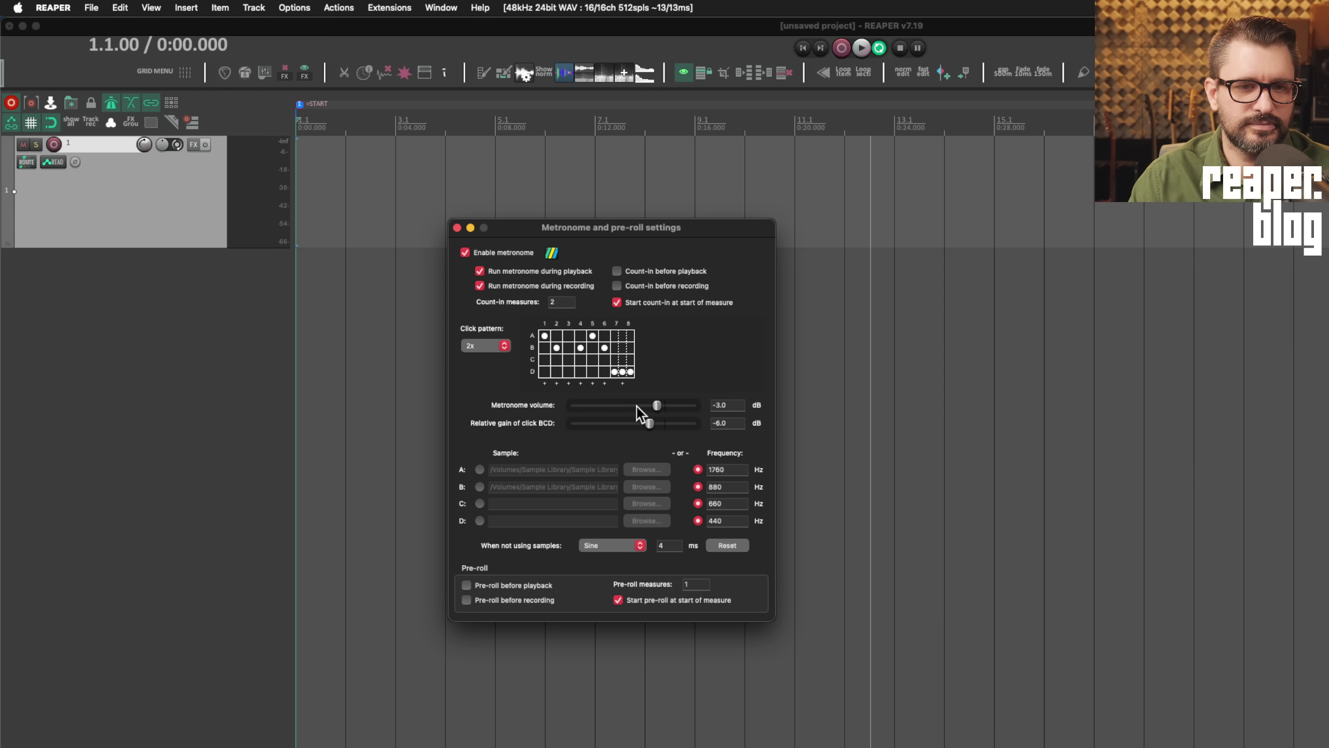
pyautogui.click(129, 202)
pyautogui.press('space')
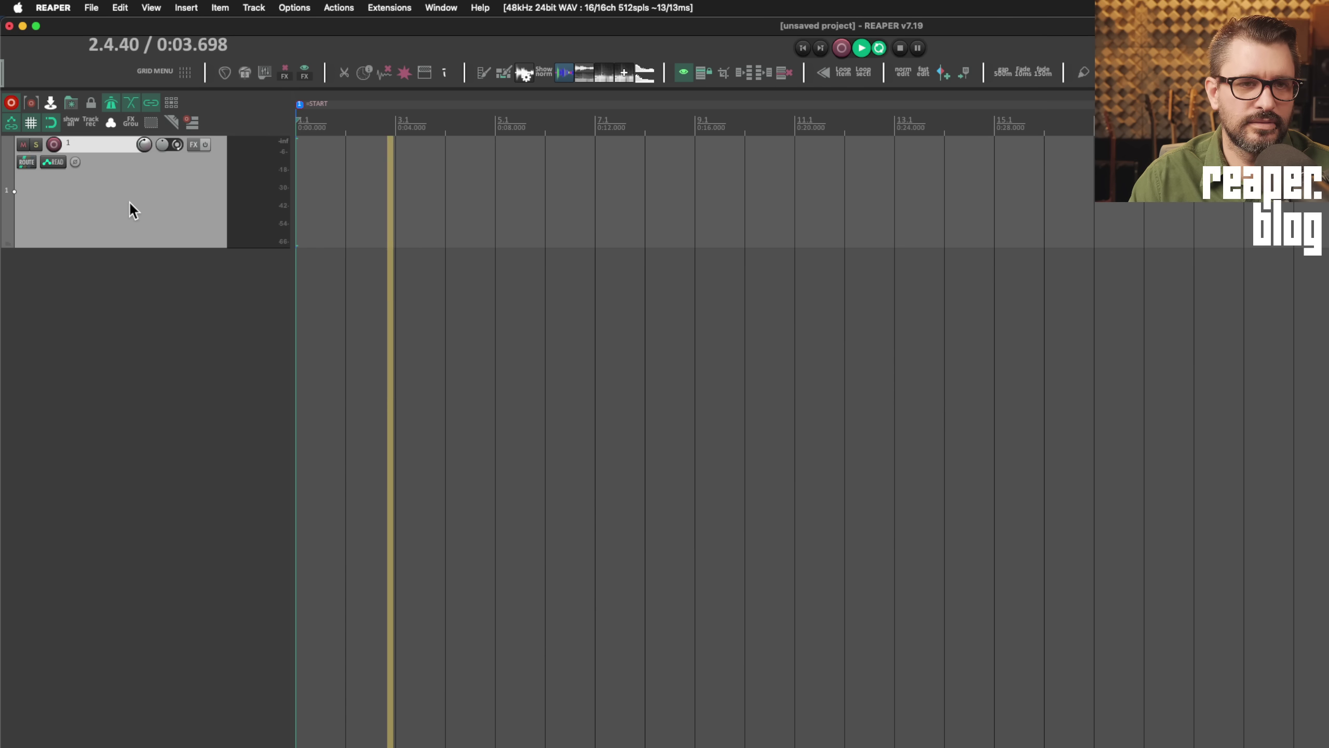
pyautogui.press('space')
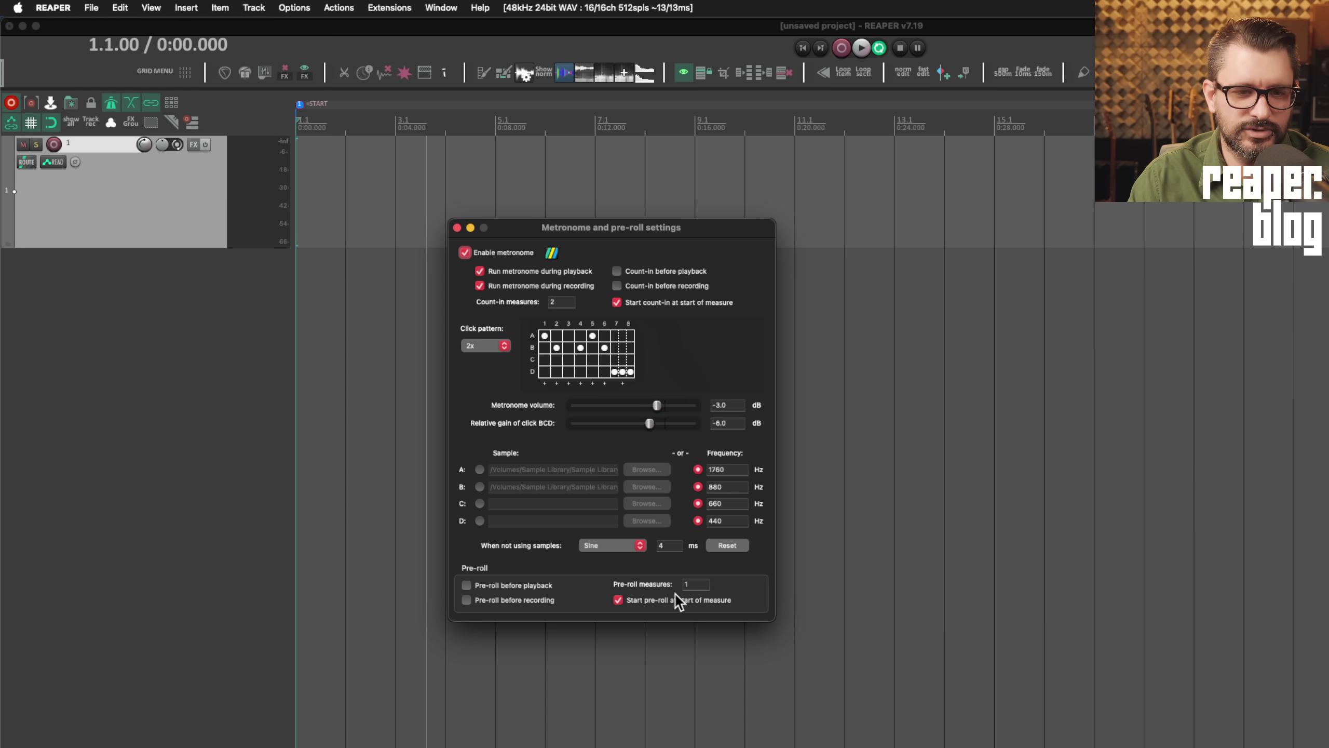
# Step: Set the click waveform to Triangle and play to hear it
pyautogui.click(599, 549)
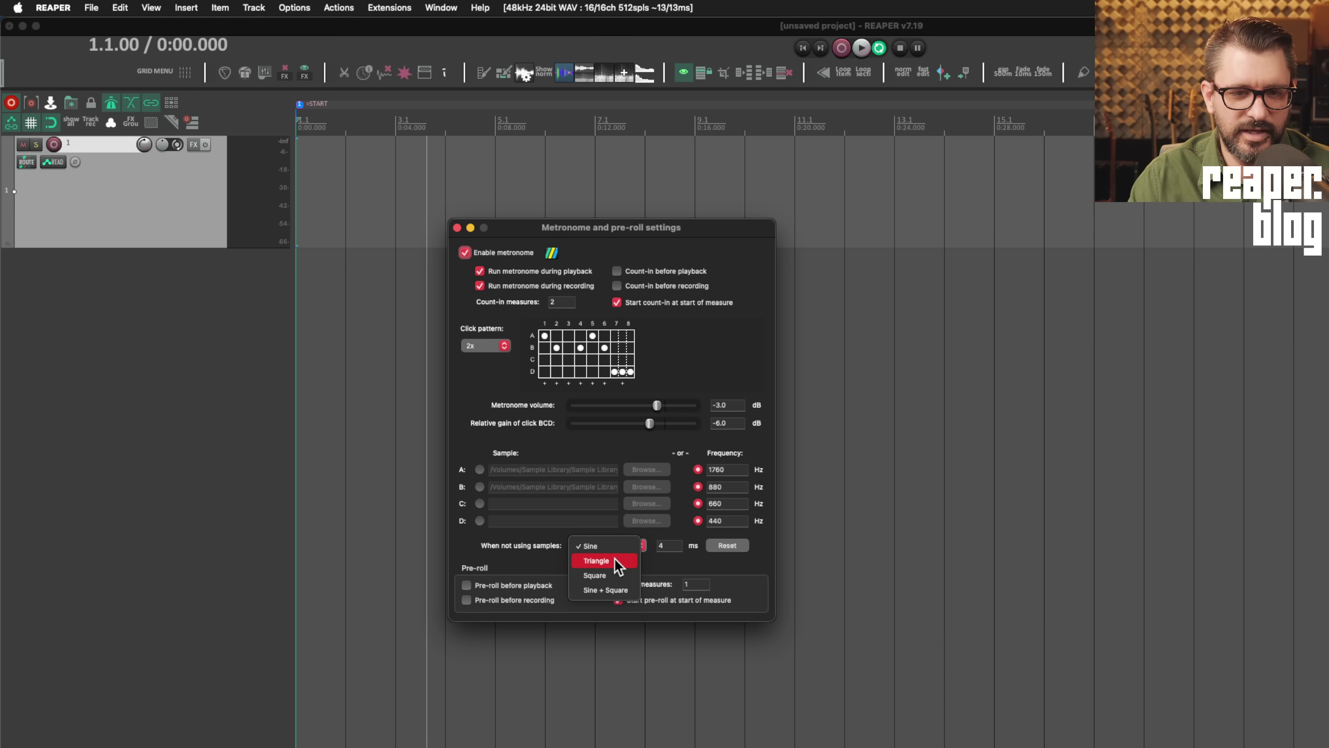
pyautogui.click(617, 559)
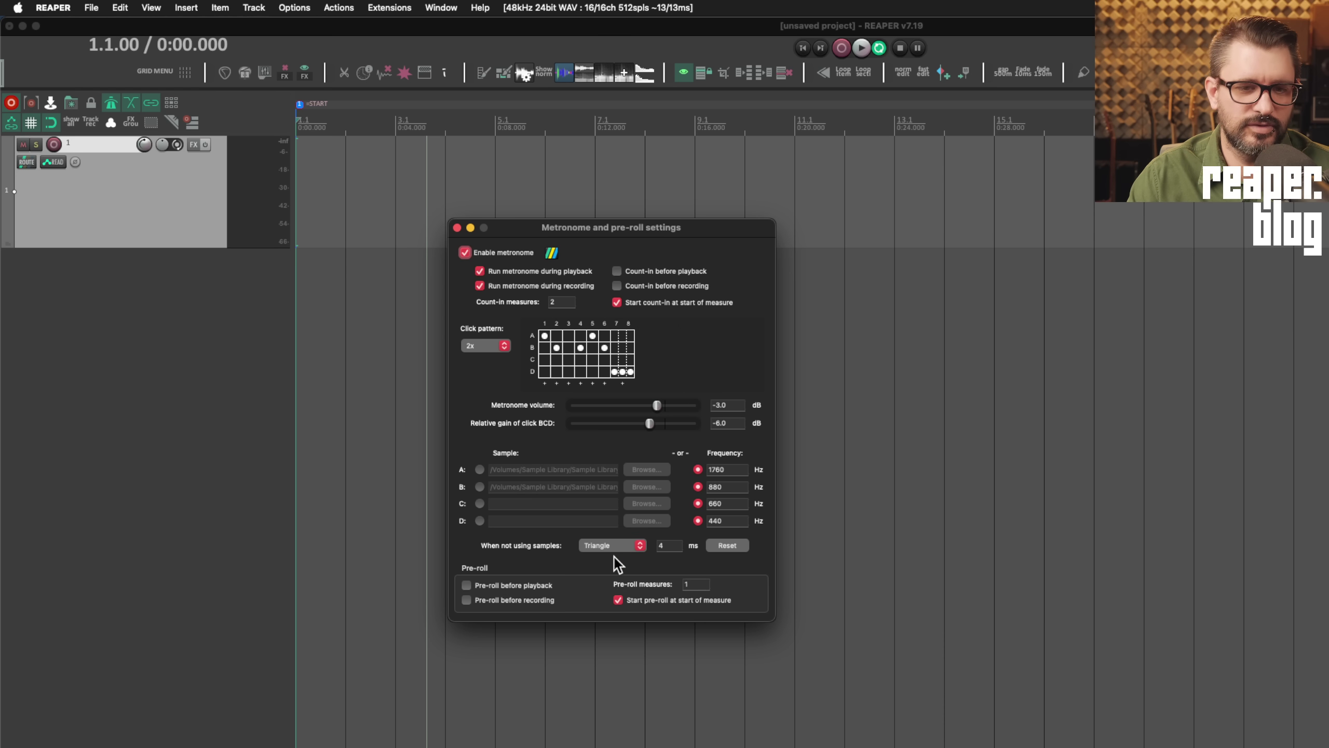
pyautogui.click(136, 390)
pyautogui.press('space')
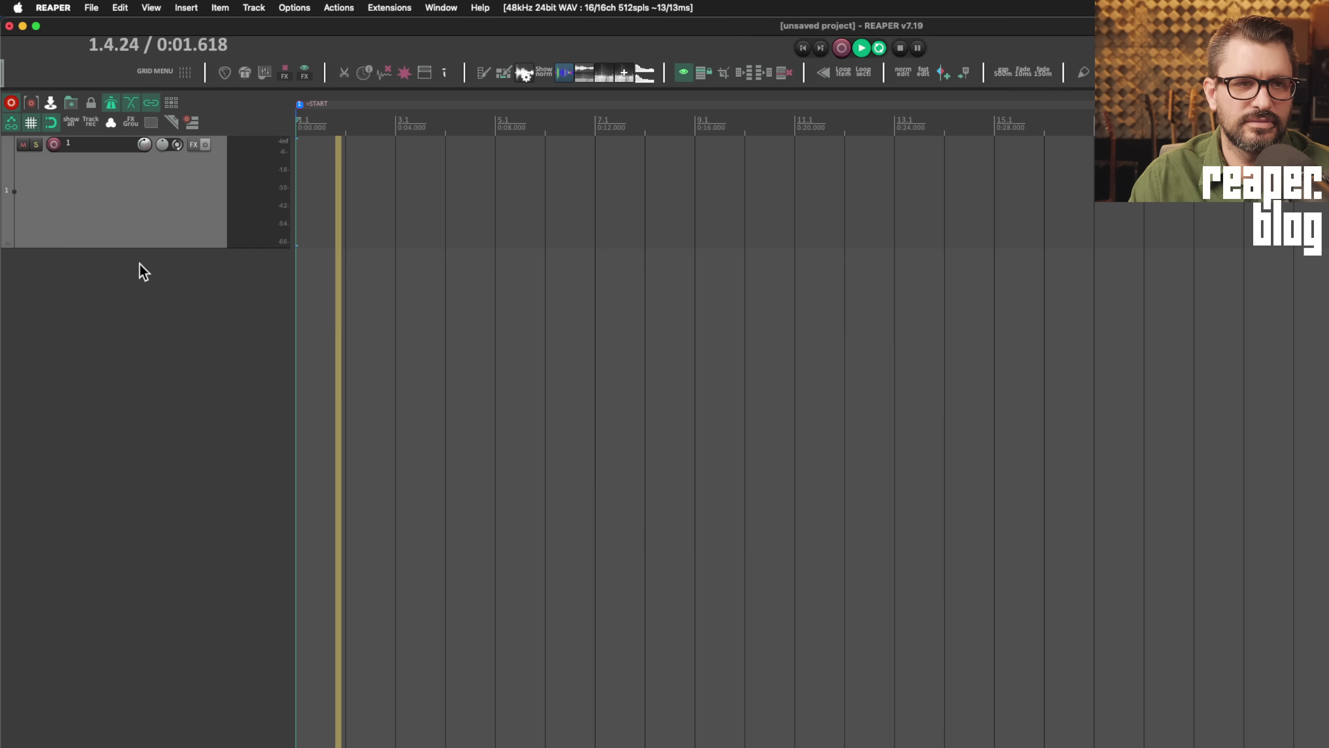
pyautogui.press('space')
# Step: Switch the click waveform to Square and play to hear it
pyautogui.rightClick(111, 122)
pyautogui.click(620, 547)
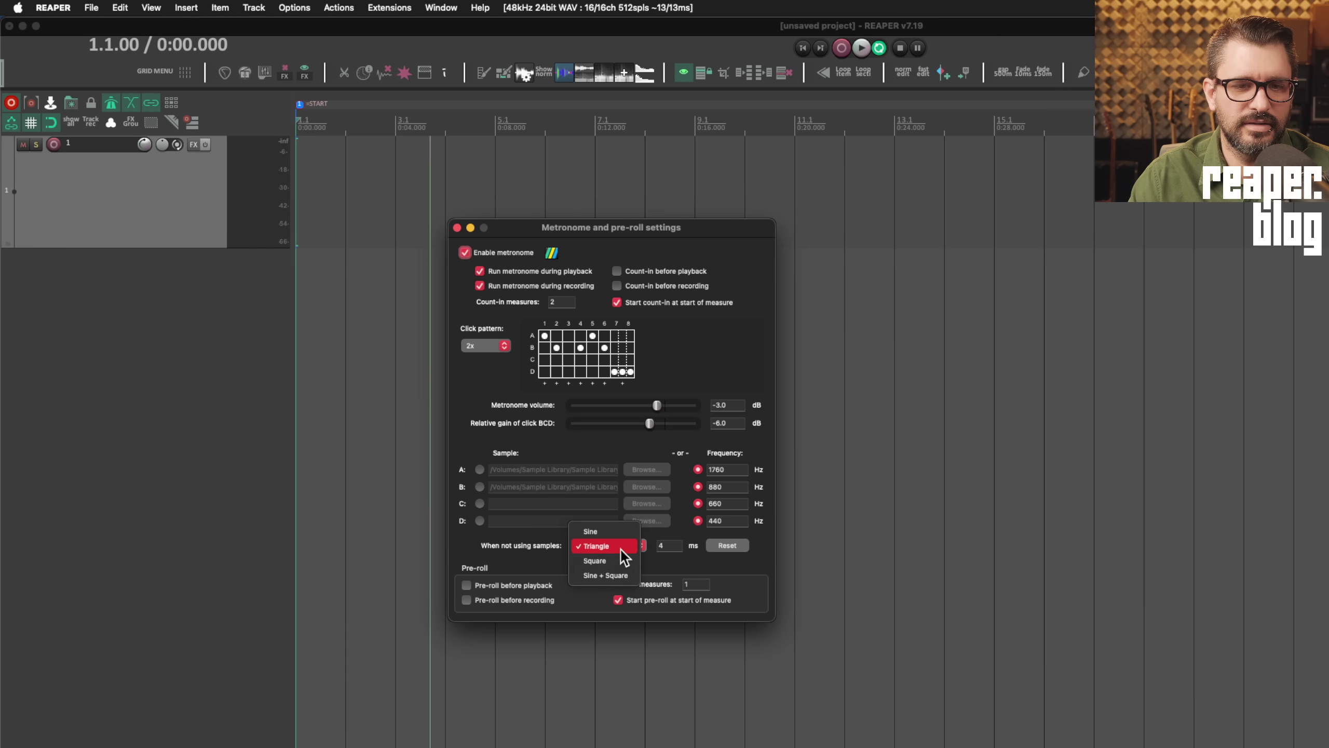
pyautogui.click(622, 564)
pyautogui.click(164, 355)
pyautogui.press('space')
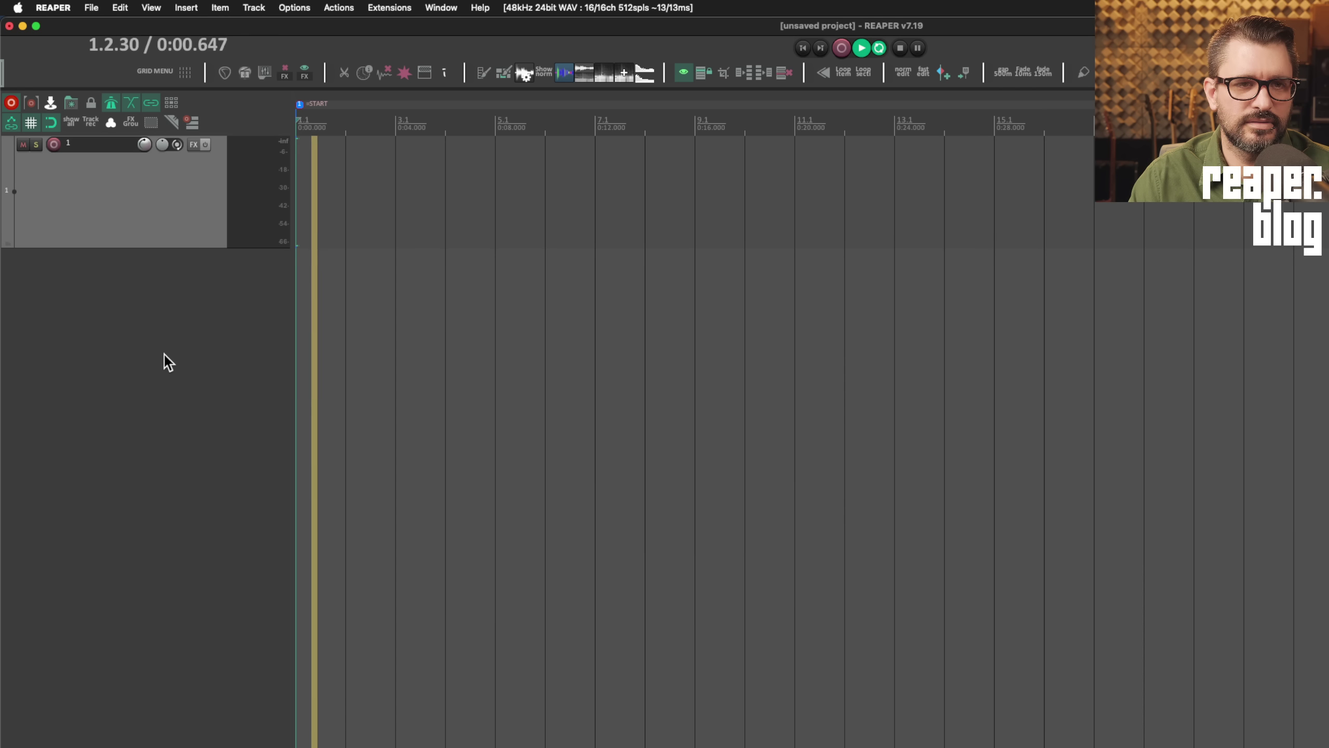
pyautogui.press('space')
# Step: Switch the click waveform to Sine + Square, play it, and bring the metronome settings back
pyautogui.rightClick(111, 122)
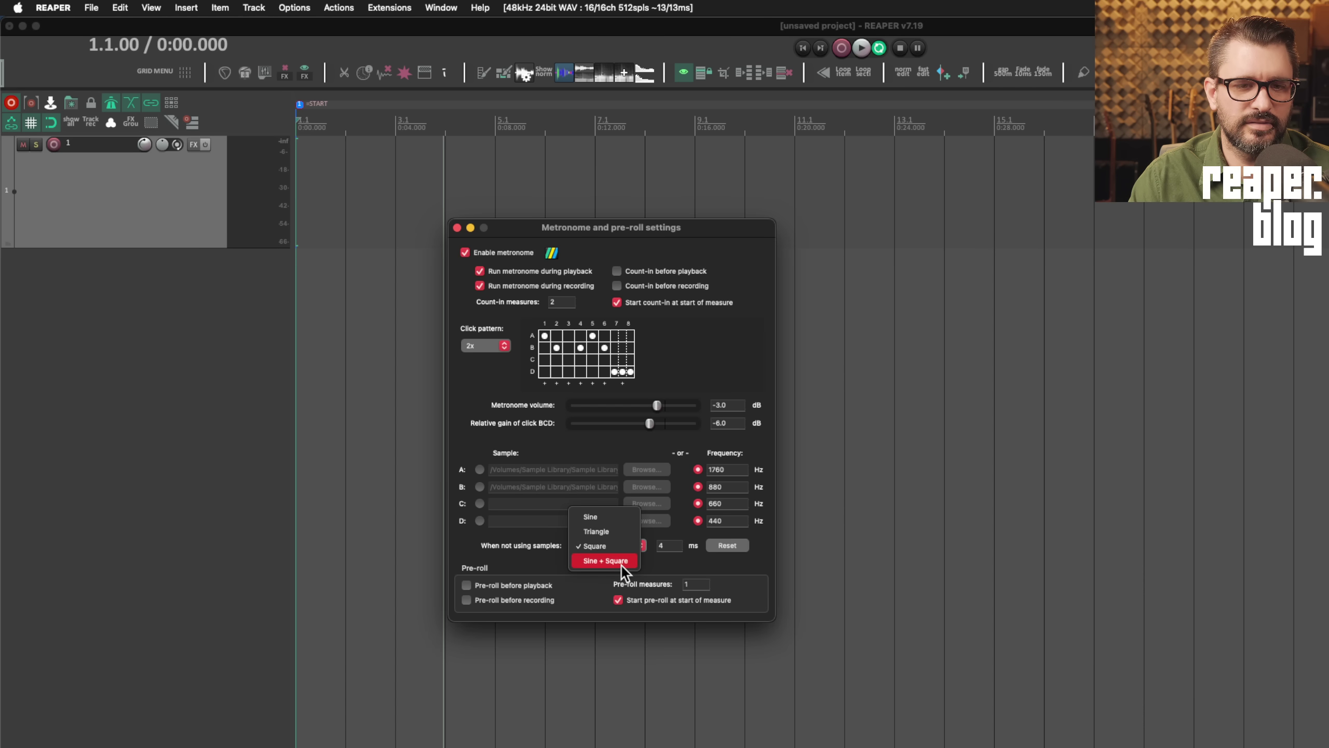
pyautogui.click(622, 564)
pyautogui.click(117, 410)
pyautogui.press('space')
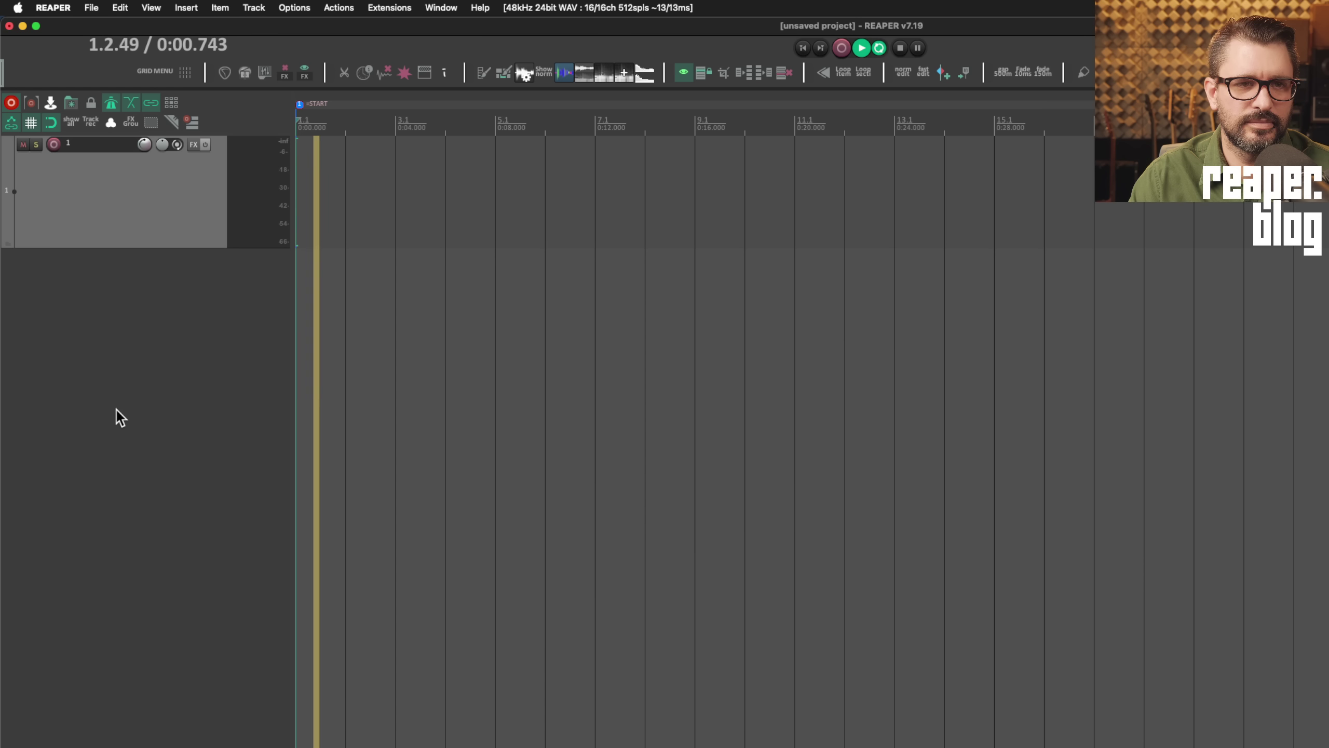
pyautogui.press('space')
pyautogui.press('super+grave')
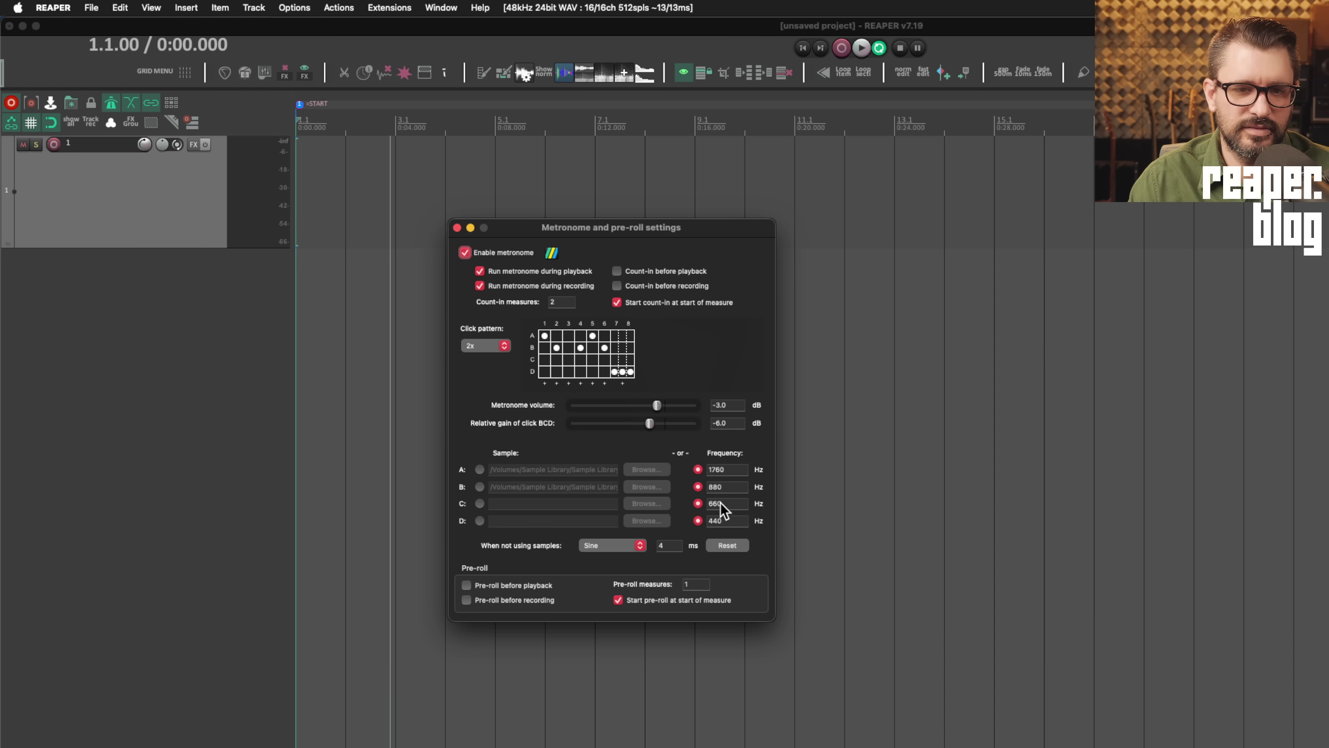
# Step: Set clicks A and B to use samples, then play and stop to hear them
pyautogui.click(480, 469)
pyautogui.click(480, 487)
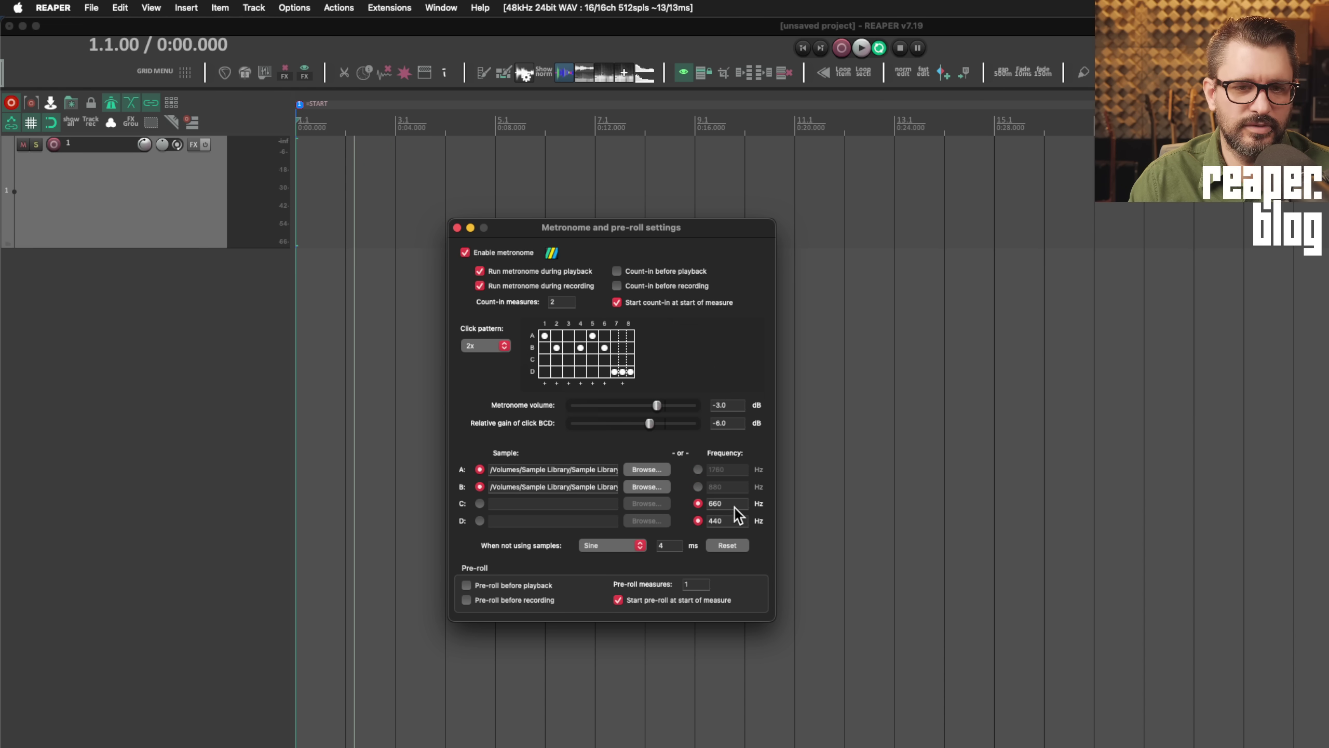
pyautogui.click(94, 216)
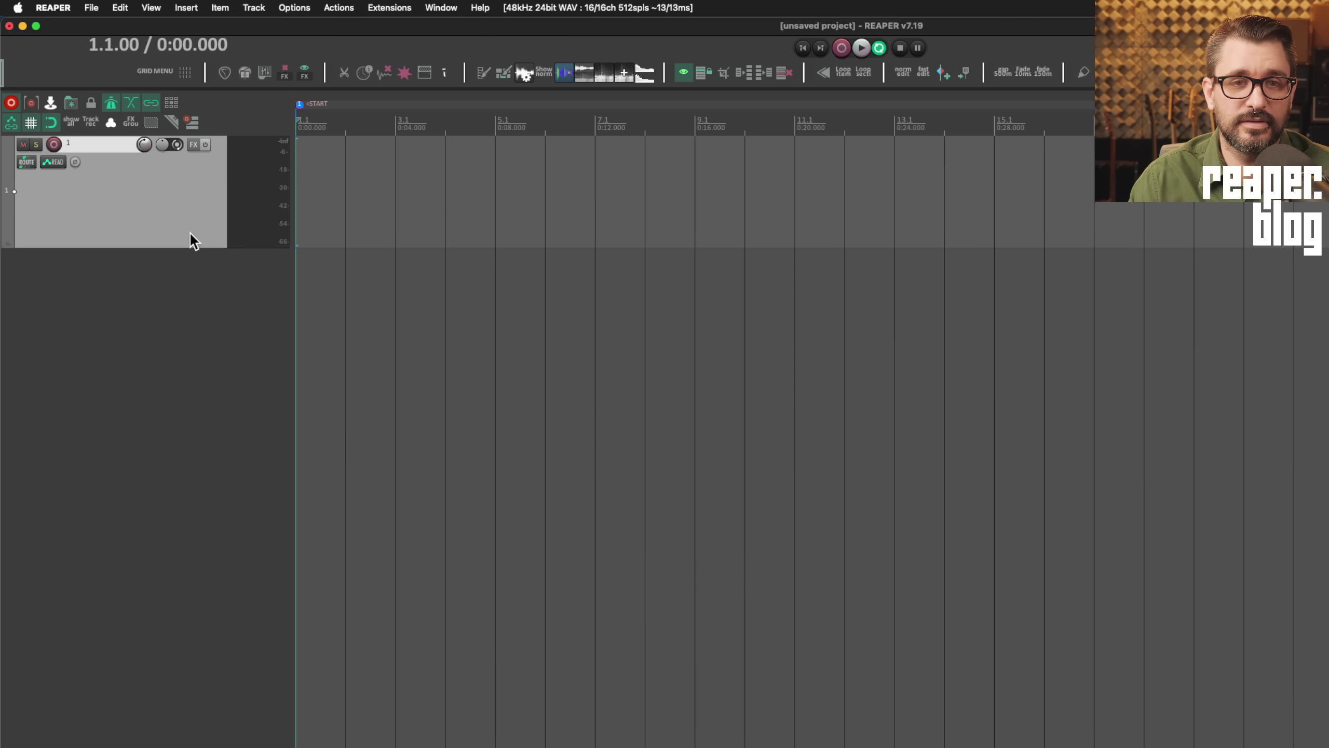
pyautogui.press('space')
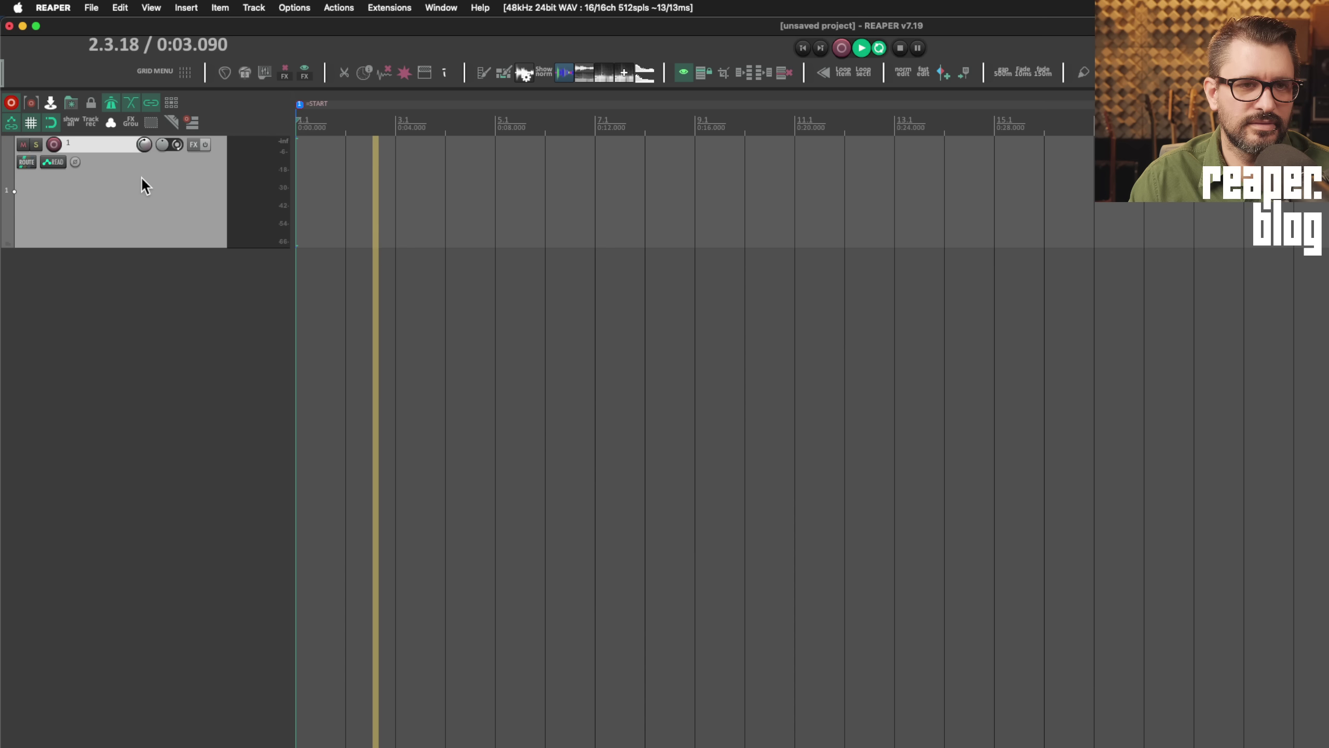
pyautogui.press('space')
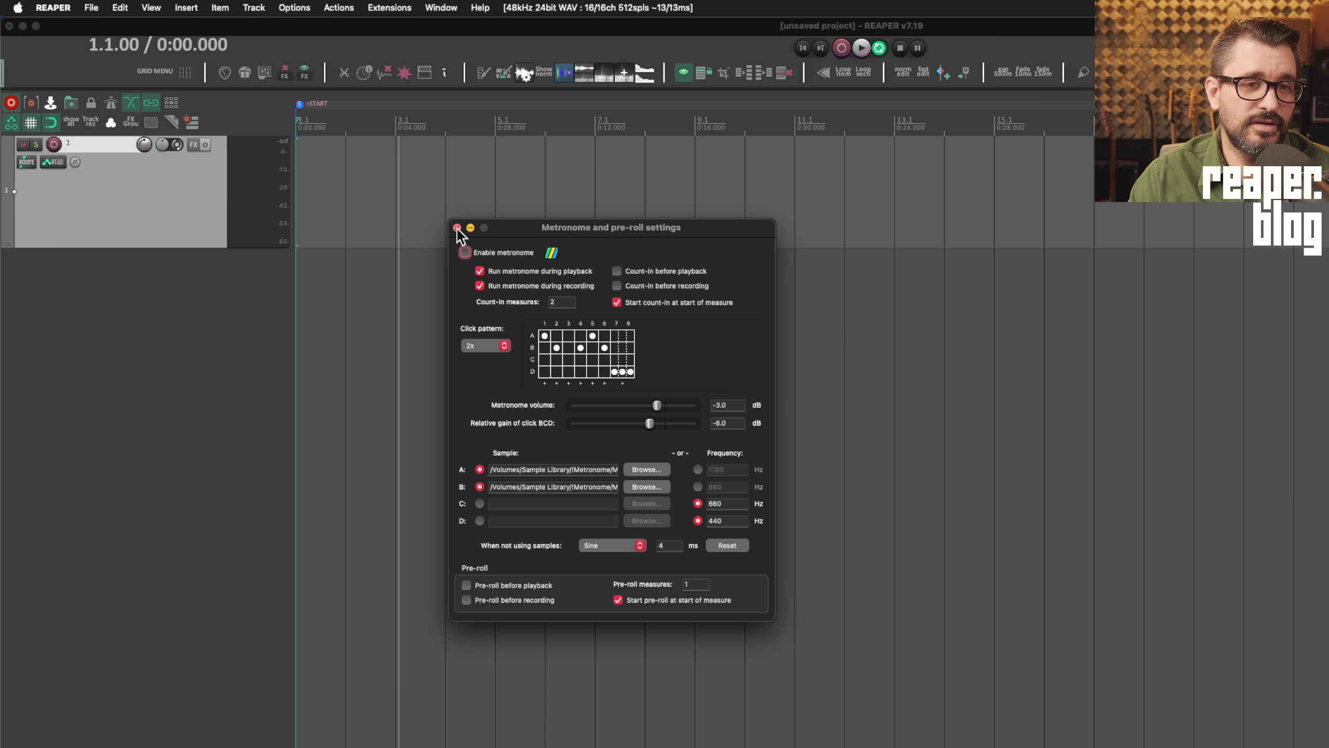
# Step: Turn the metronome off and insert a Click source item on track 1 at bar 3
pyautogui.click(457, 229)
pyautogui.click(111, 103)
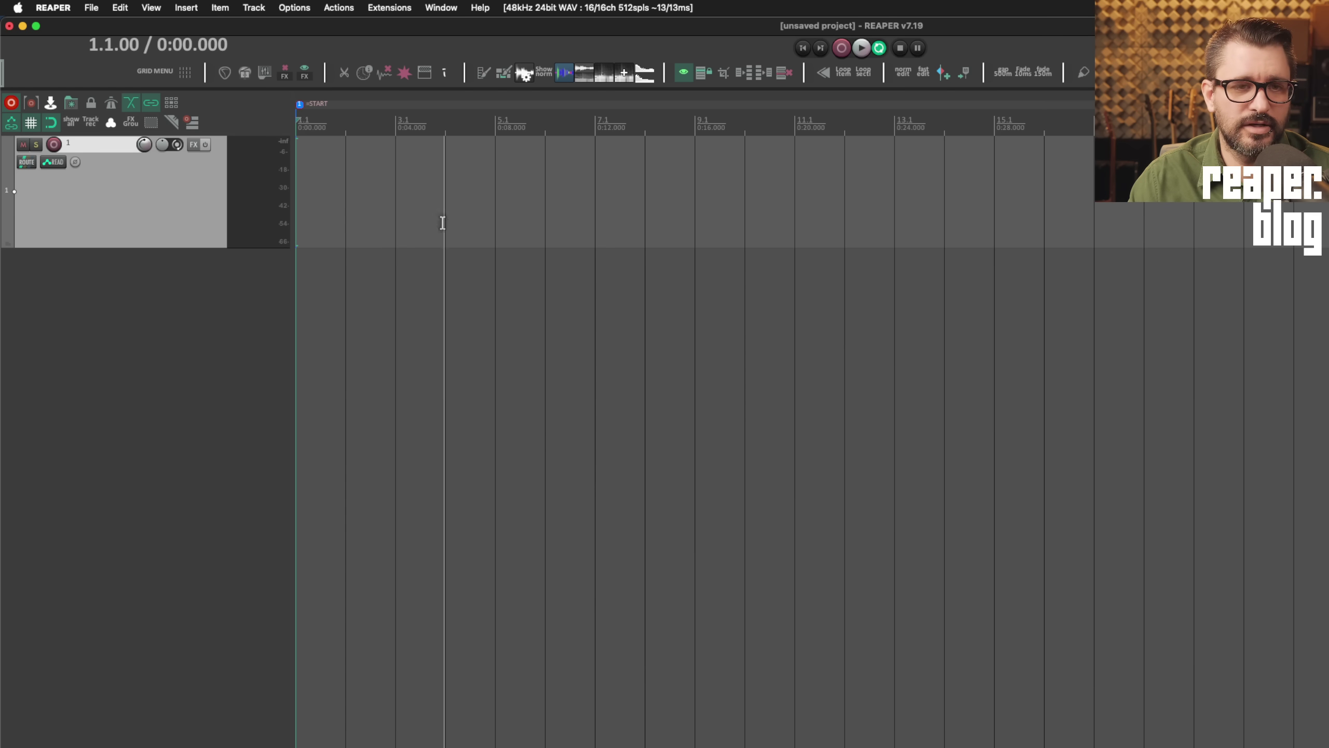
pyautogui.click(396, 157)
pyautogui.click(157, 7)
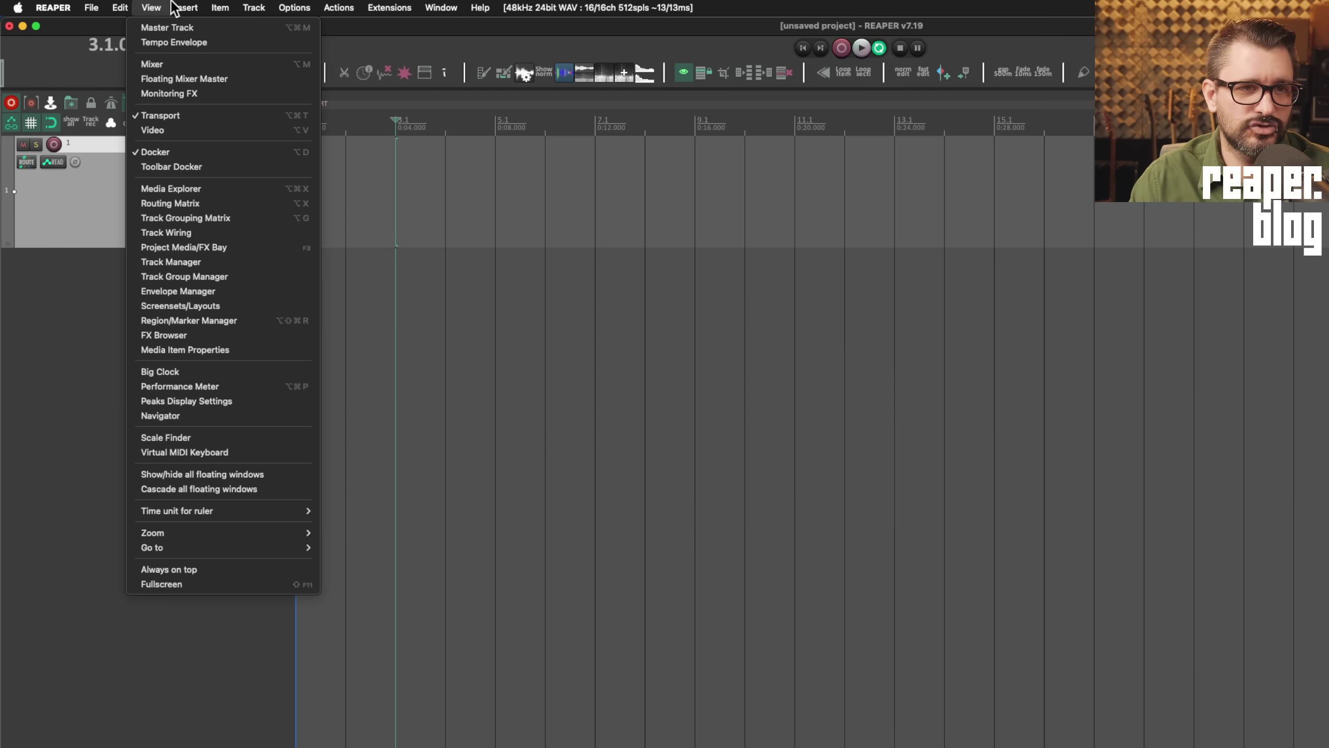
pyautogui.moveTo(193, 10)
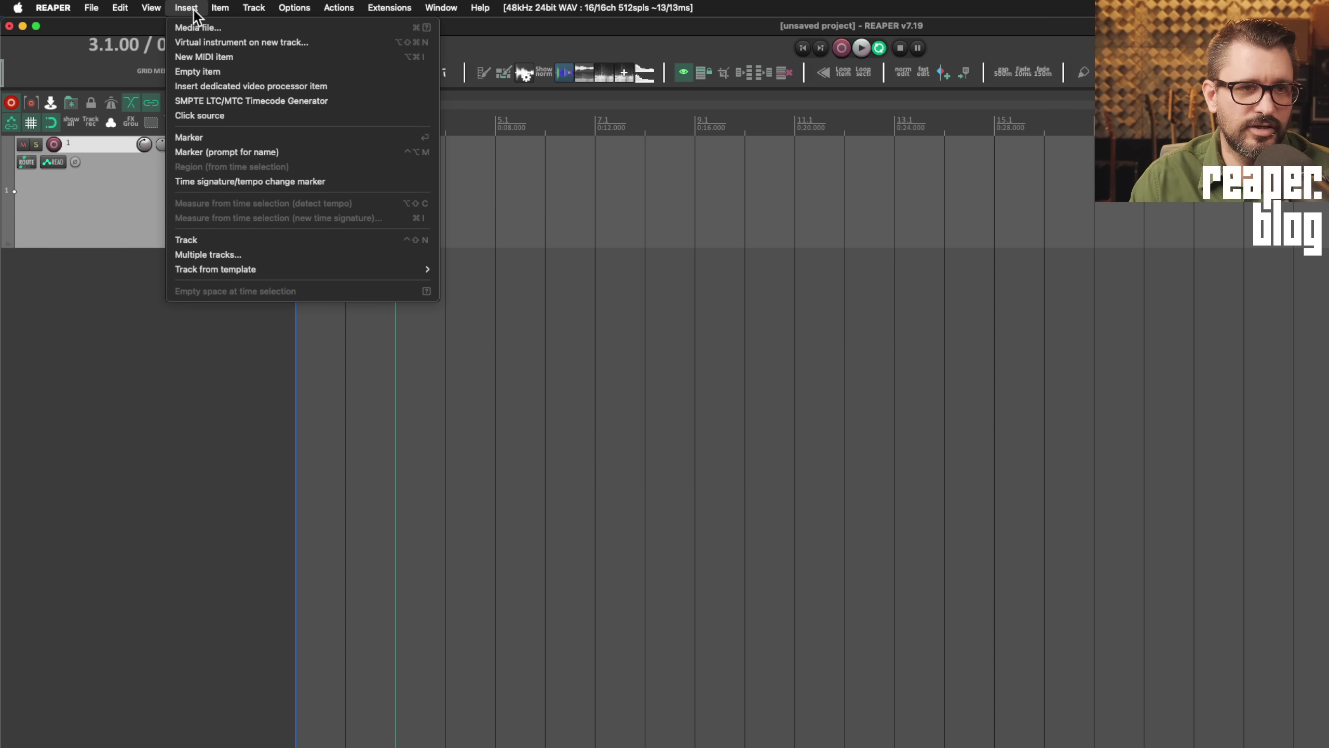
pyautogui.click(220, 118)
# Step: Move the Click source item to the project start and play it through
pyautogui.moveTo(498, 221); pyautogui.dragTo(319, 220)
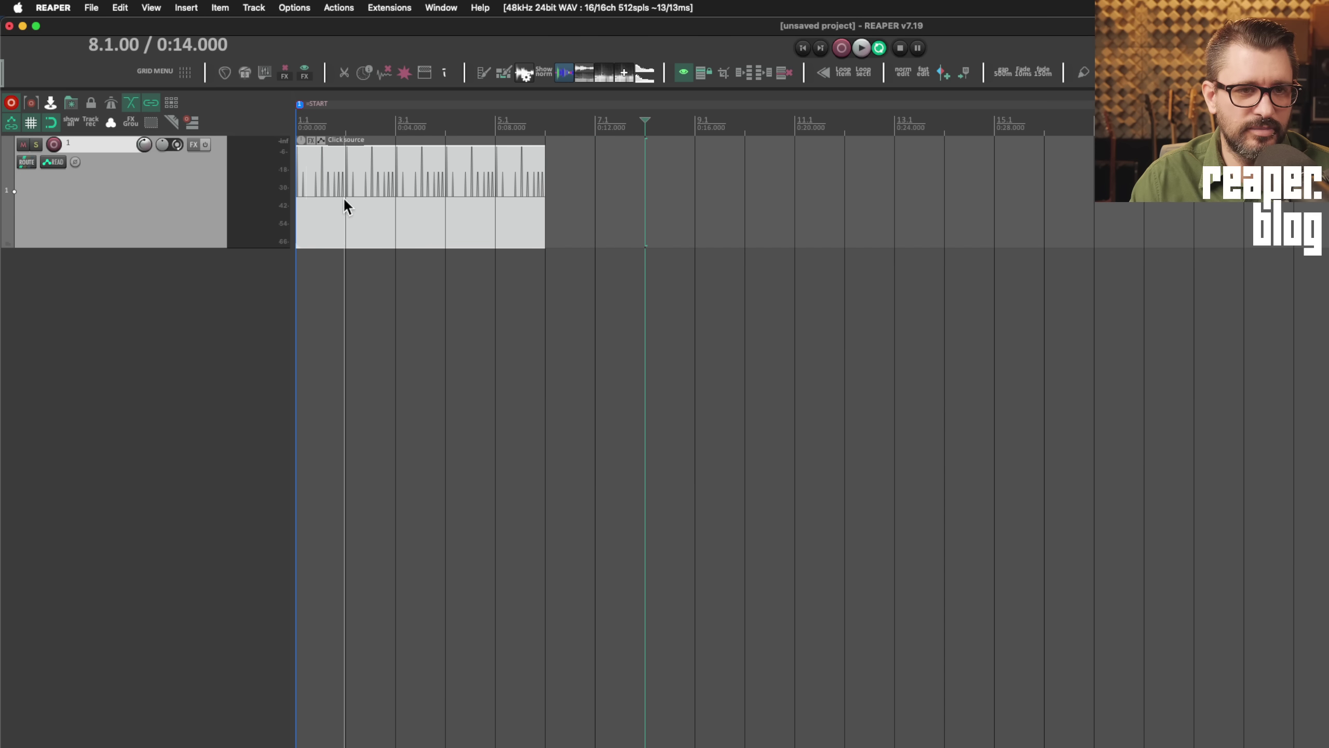
pyautogui.press('Home')
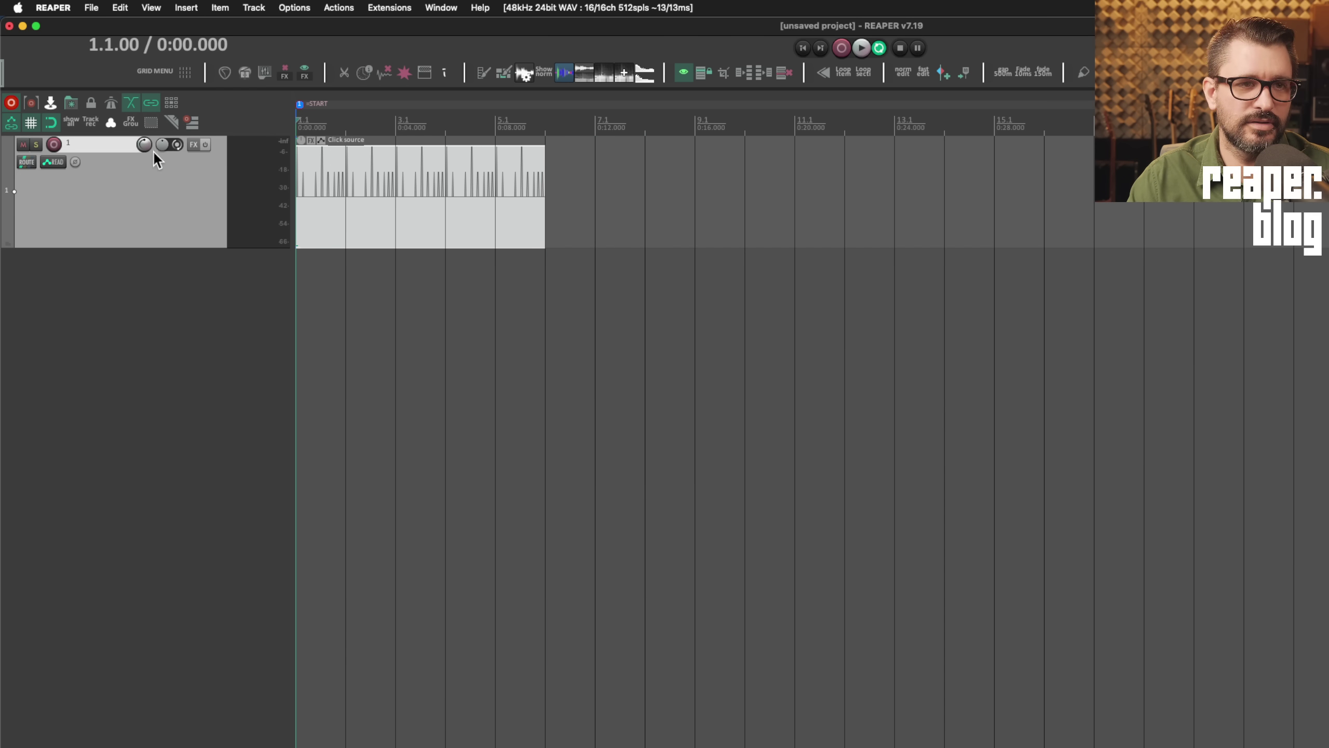
pyautogui.press('space')
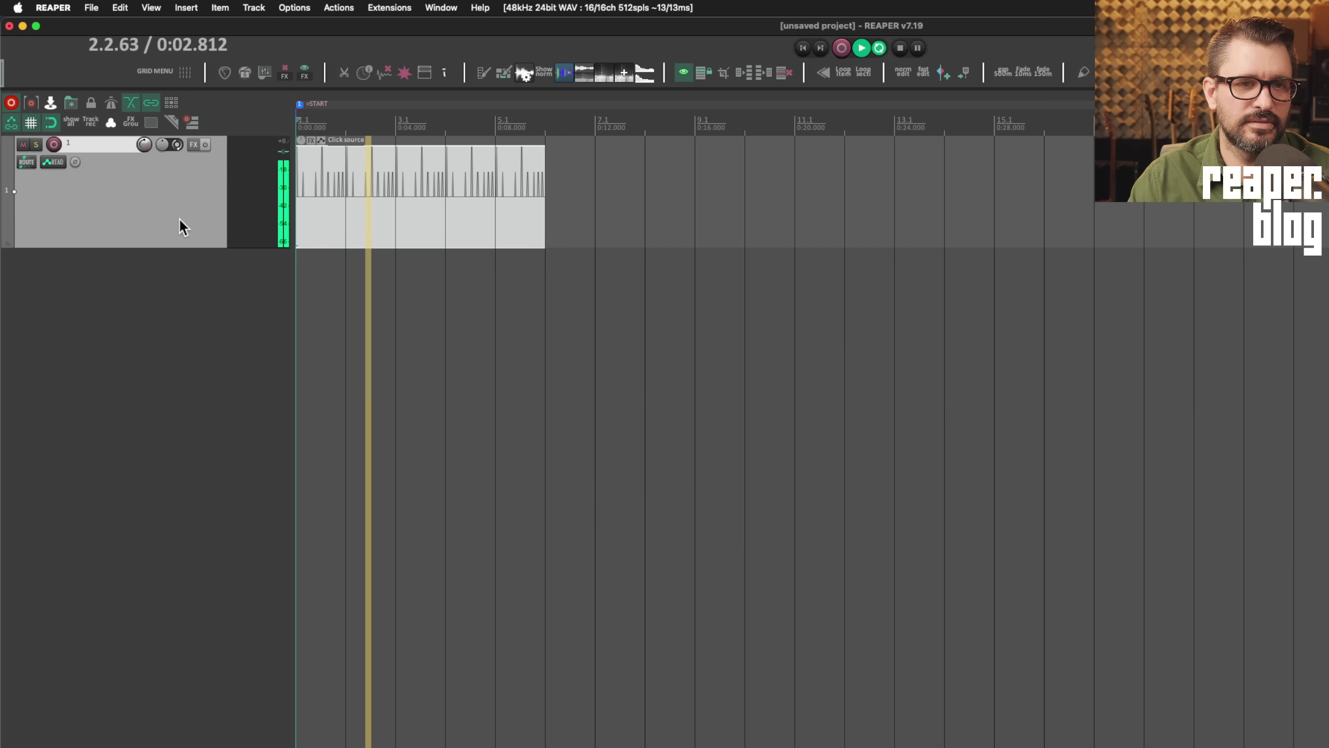
pyautogui.press('space')
# Step: Load MARIMBA1.wav from the !Metronome folder as the click item's sample B, then play from bar 2
pyautogui.rightClick(372, 214)
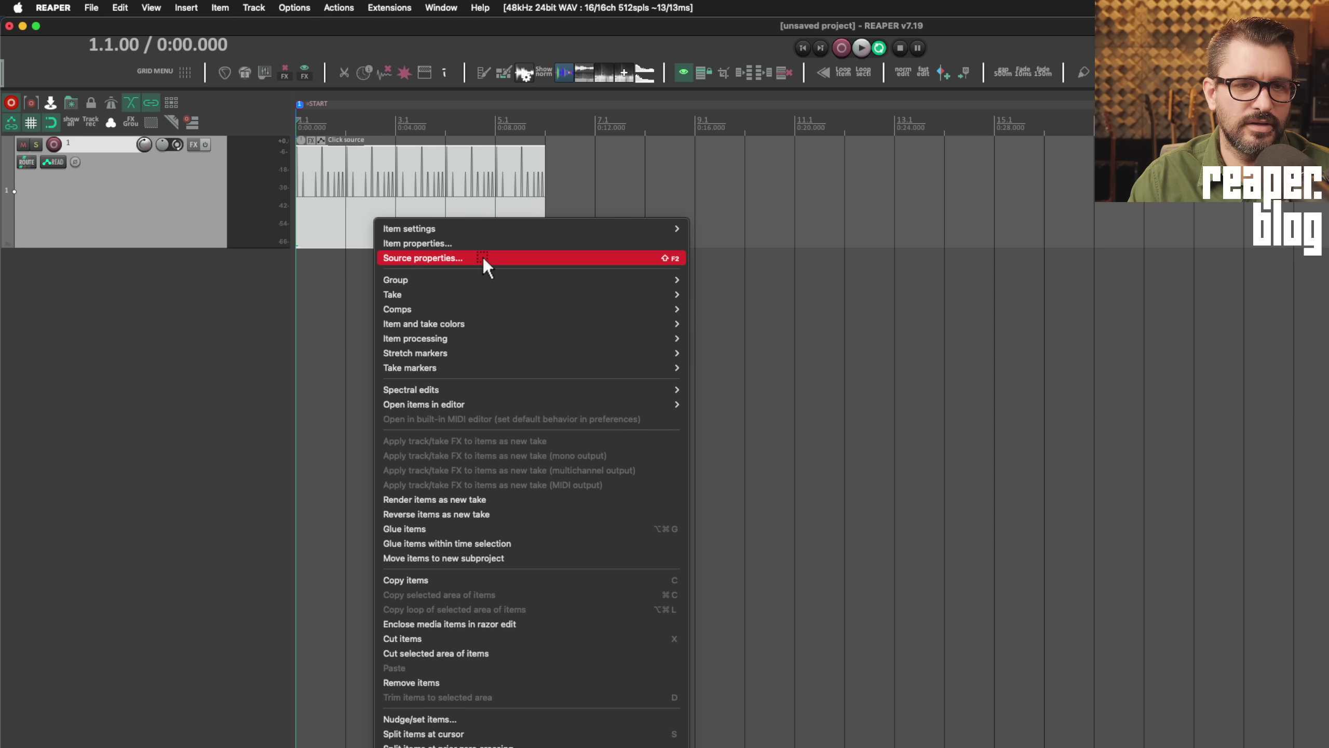
pyautogui.press('Escape')
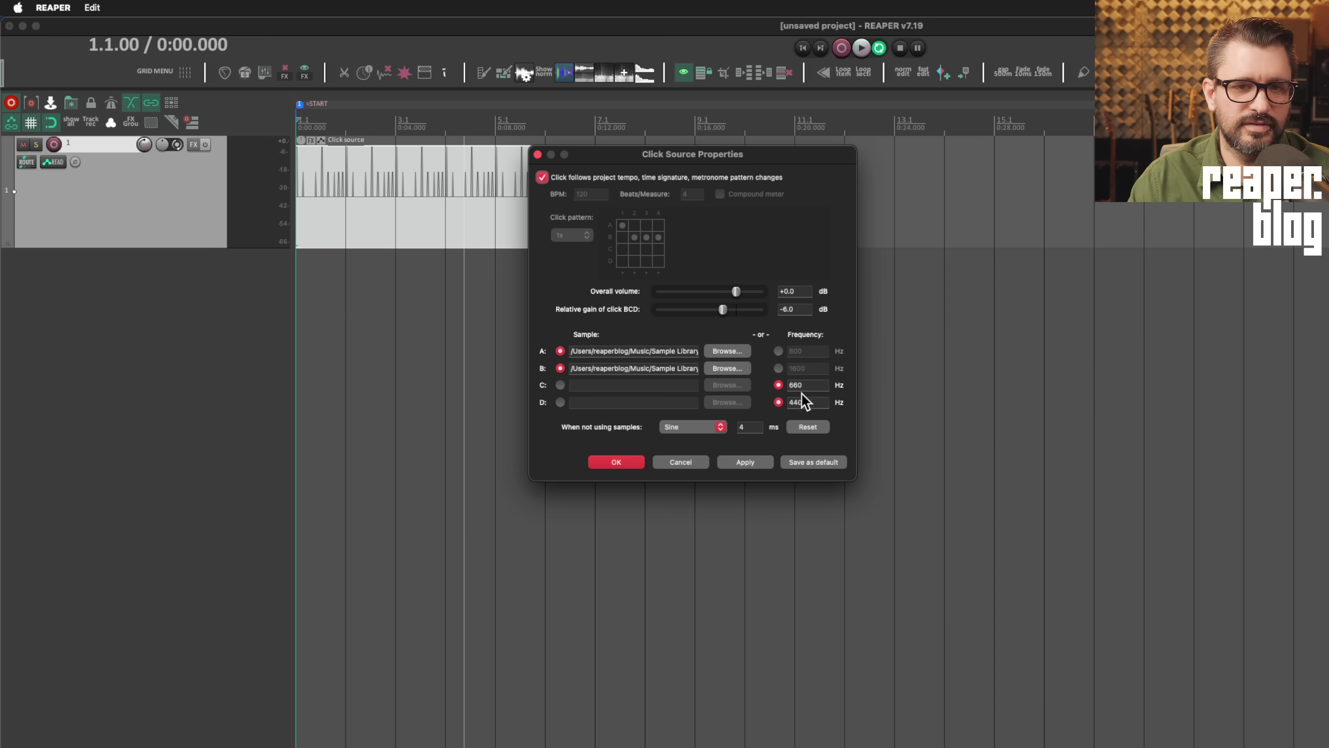
pyautogui.click(639, 354)
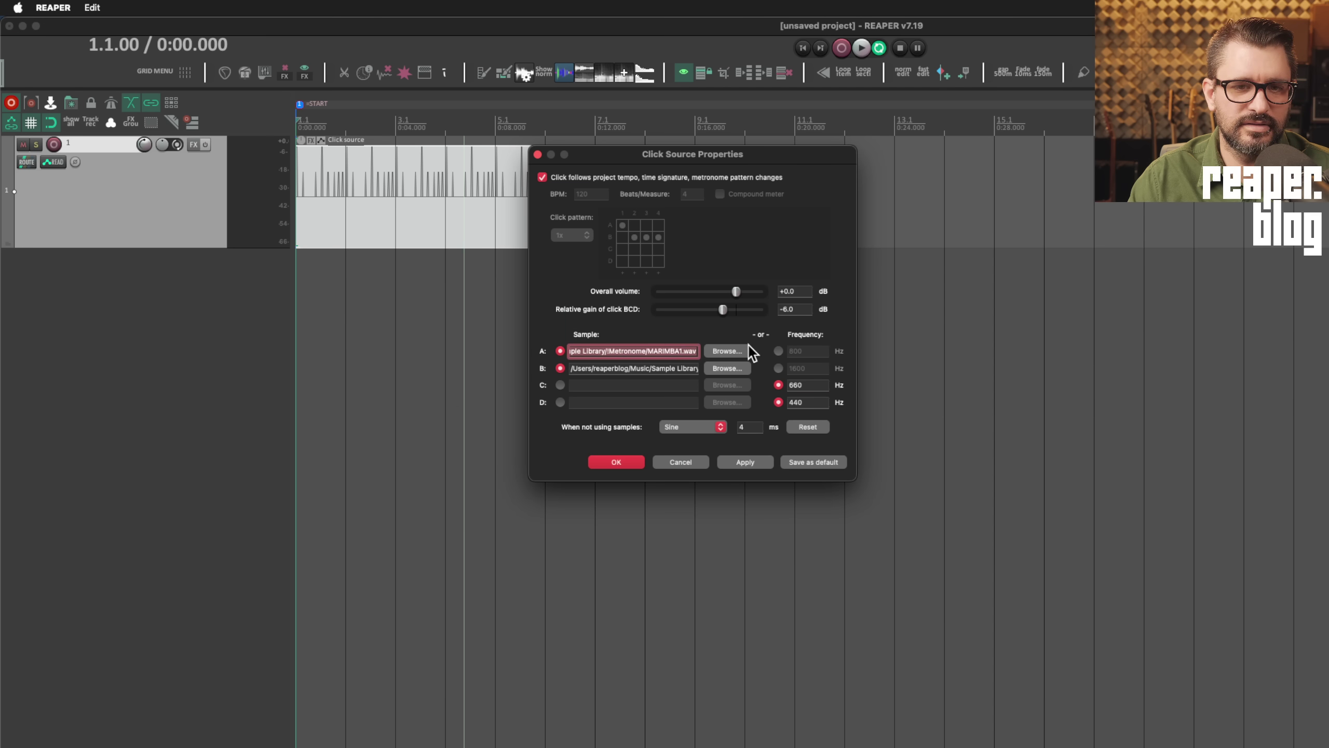
pyautogui.click(719, 348)
pyautogui.click(731, 372)
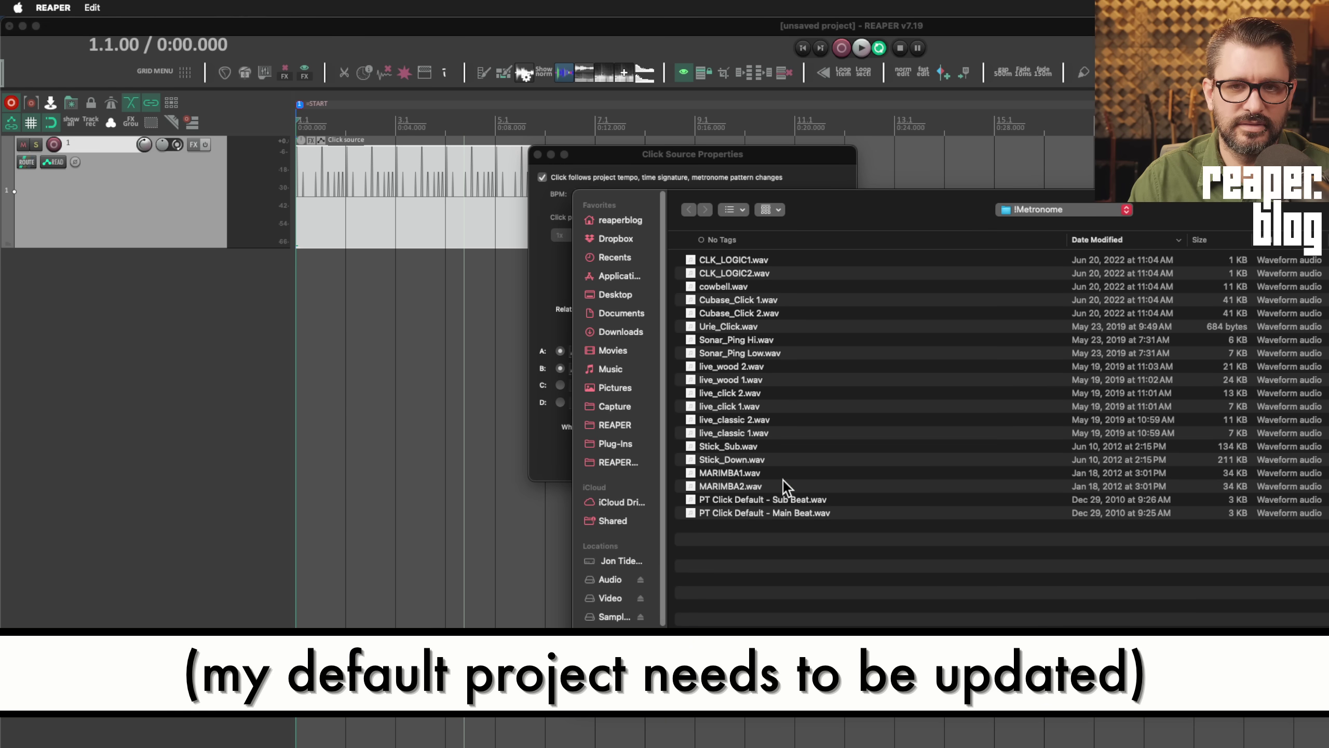
pyautogui.click(783, 477)
pyautogui.press('Return')
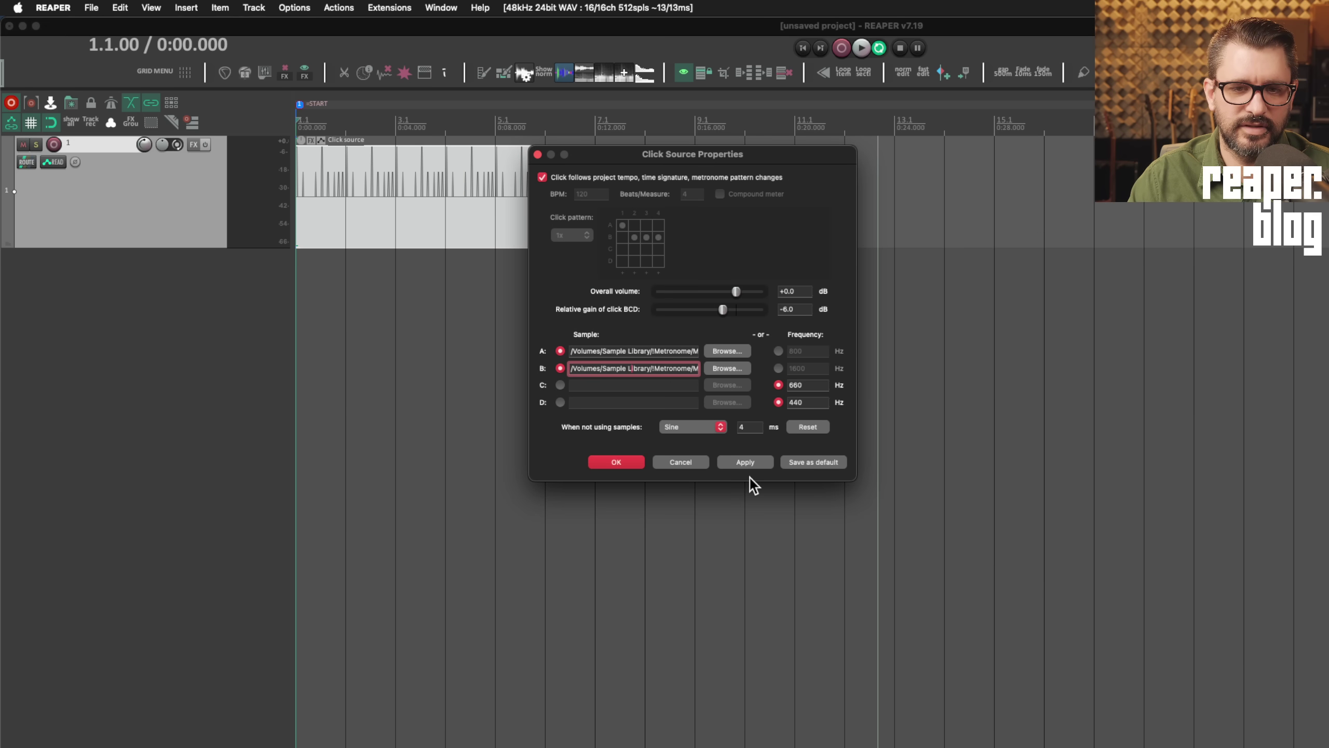
pyautogui.click(616, 462)
pyautogui.click(343, 199)
pyautogui.press('space')
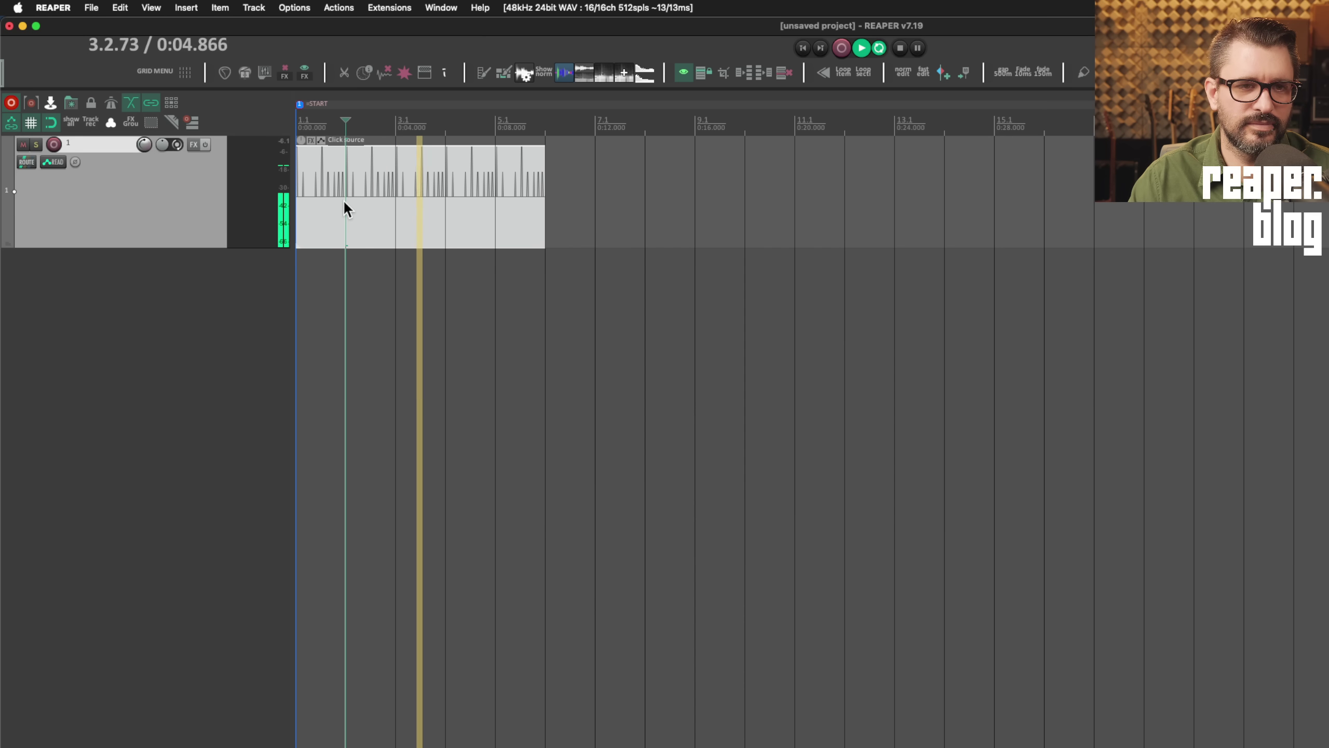
# Step: Split the click item at bar 3 and turn the second part down to -6.20 dB
pyautogui.press('space')
pyautogui.click(399, 243)
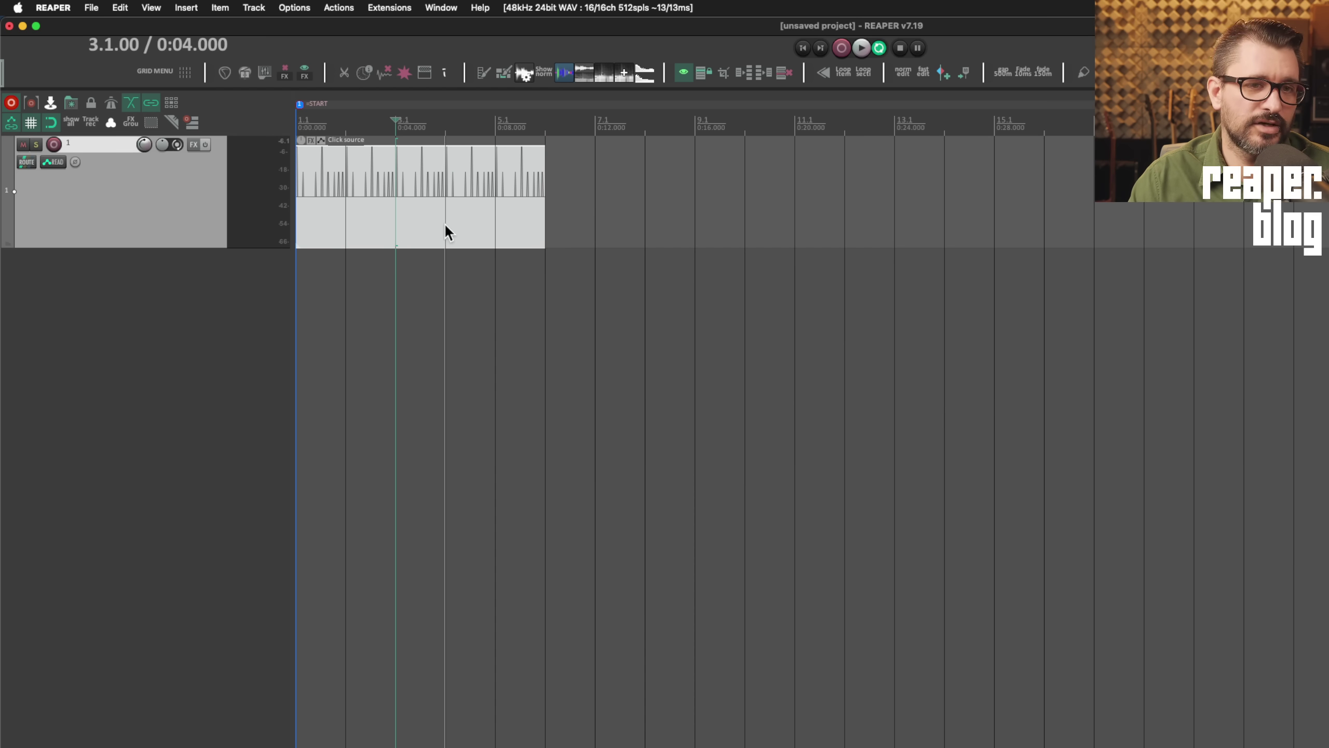
pyautogui.press('s')
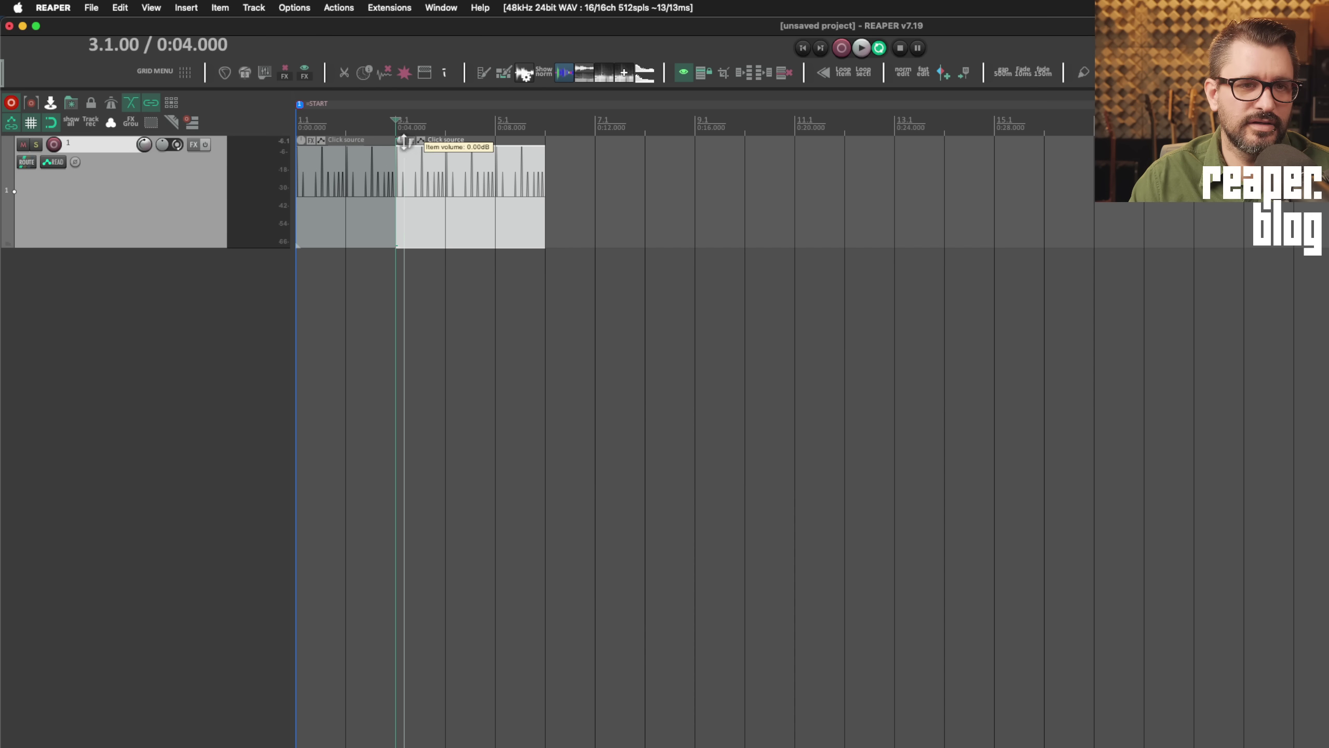
pyautogui.moveTo(411, 147); pyautogui.dragTo(412, 195)
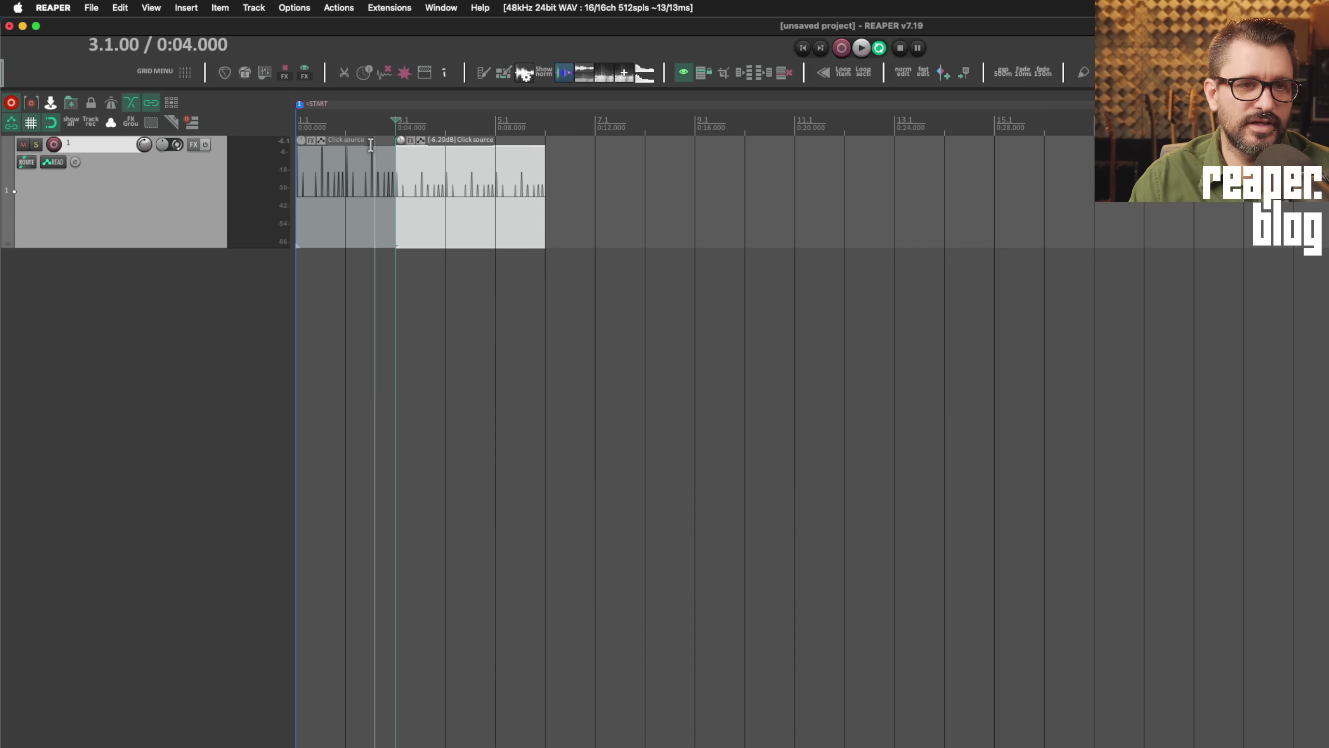
# Step: Trim the second click item's start to bar 4
pyautogui.click(356, 128)
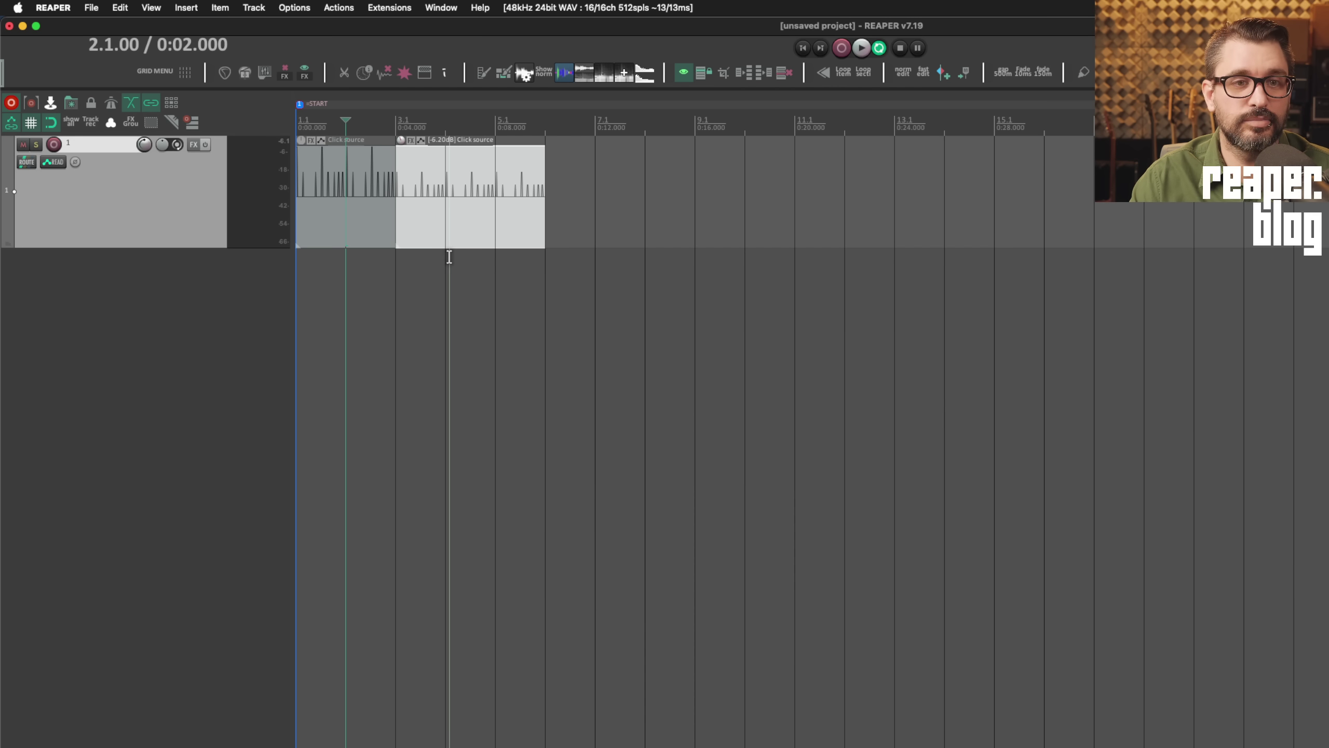
pyautogui.click(501, 261)
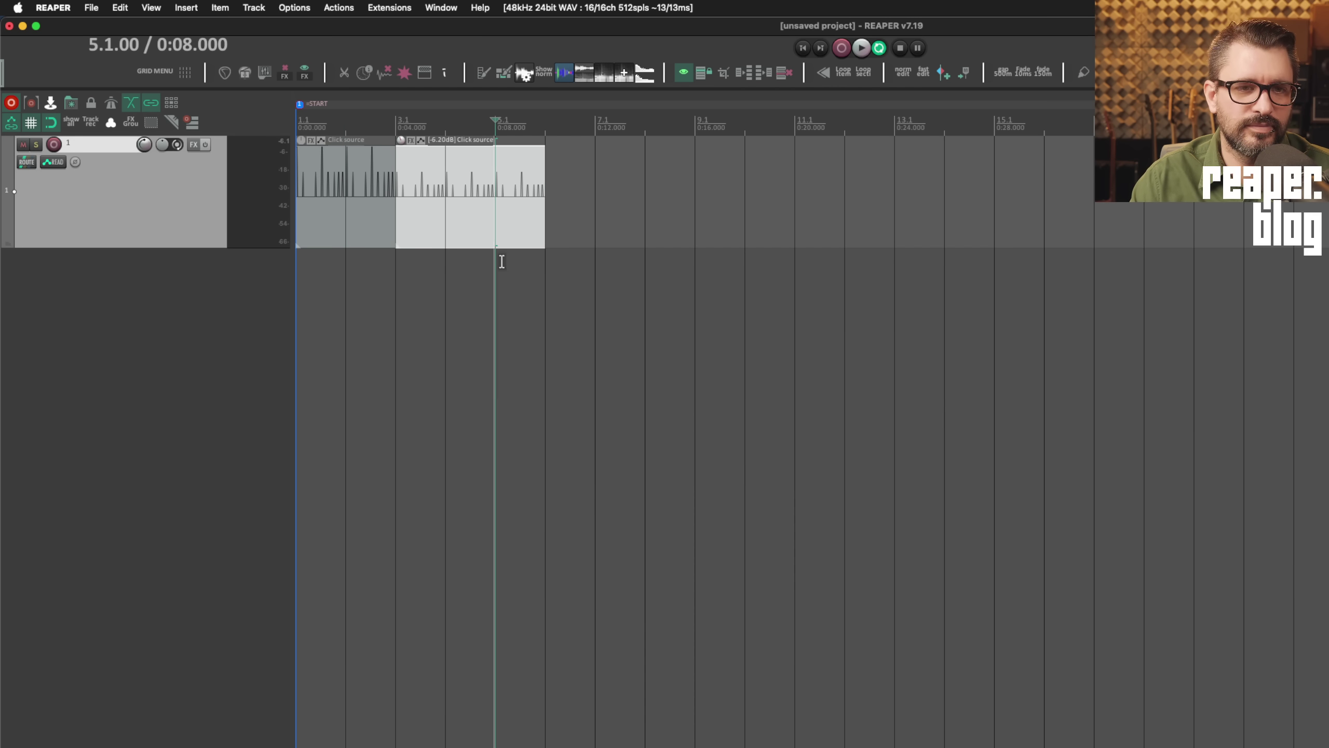
pyautogui.click(442, 233)
pyautogui.hotkey('alt', '[')
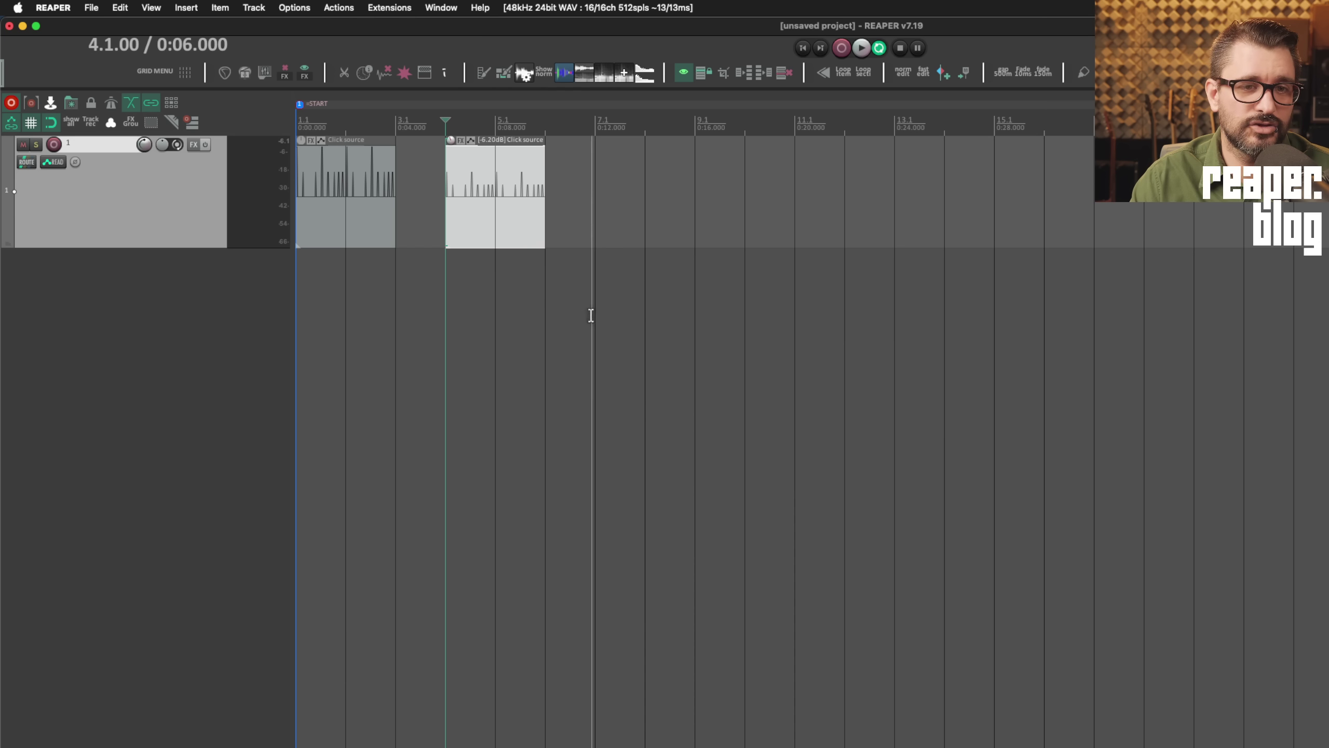
pyautogui.click(493, 220)
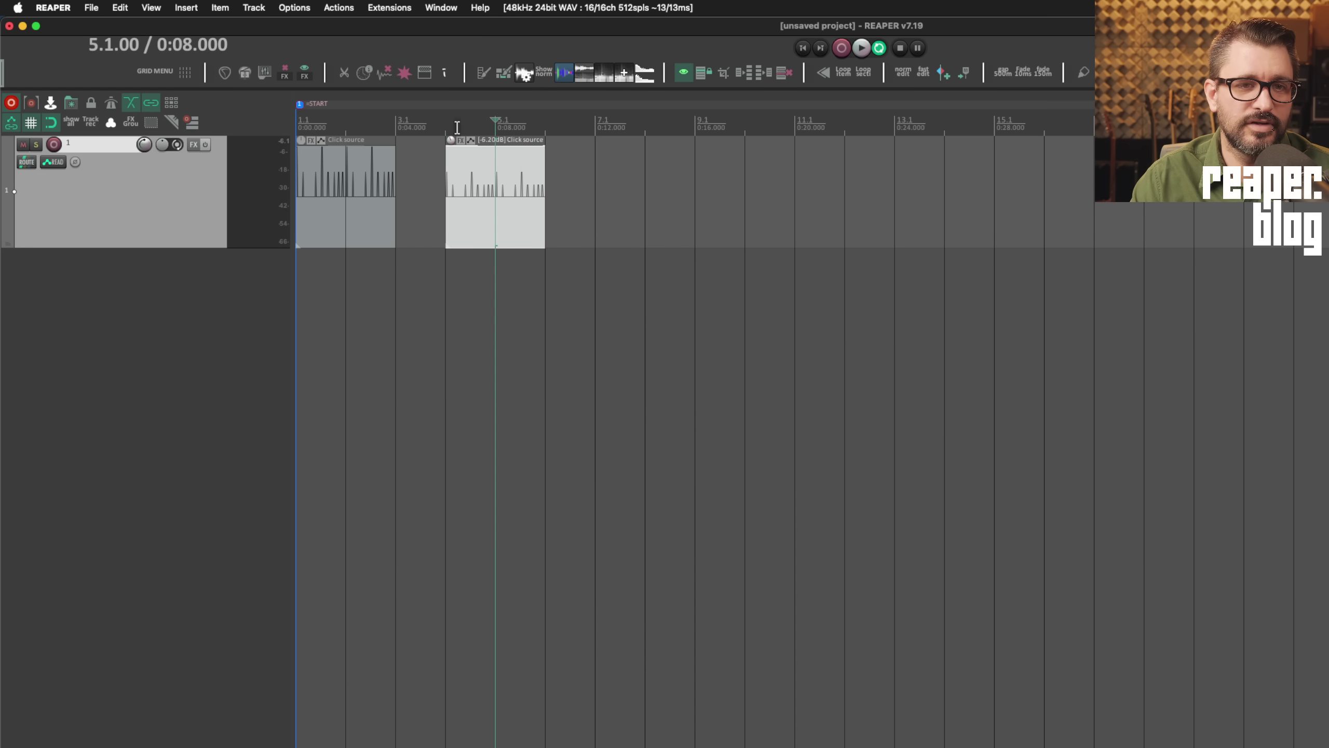
# Step: Stop the second click item following project tempo and move beat 2 to C, beat 3 to D
pyautogui.rightClick(465, 177)
pyautogui.click(551, 214)
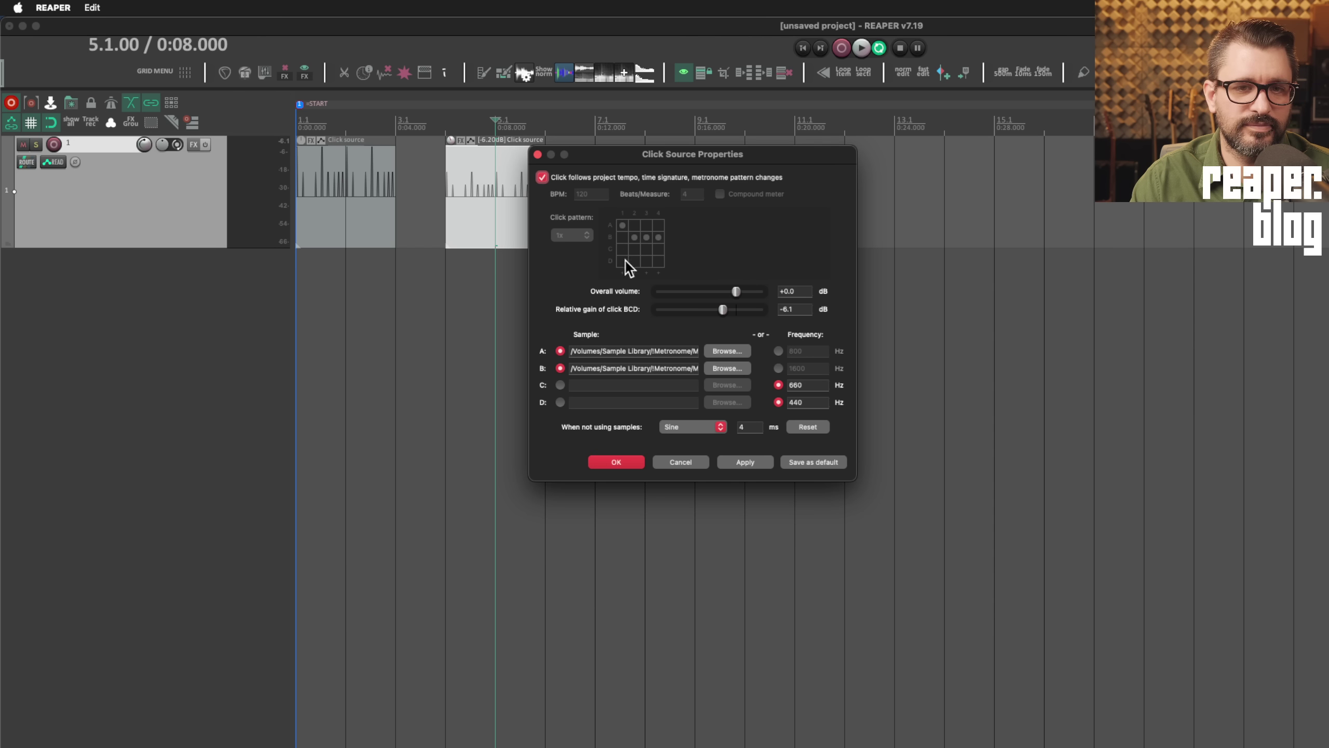
pyautogui.click(556, 178)
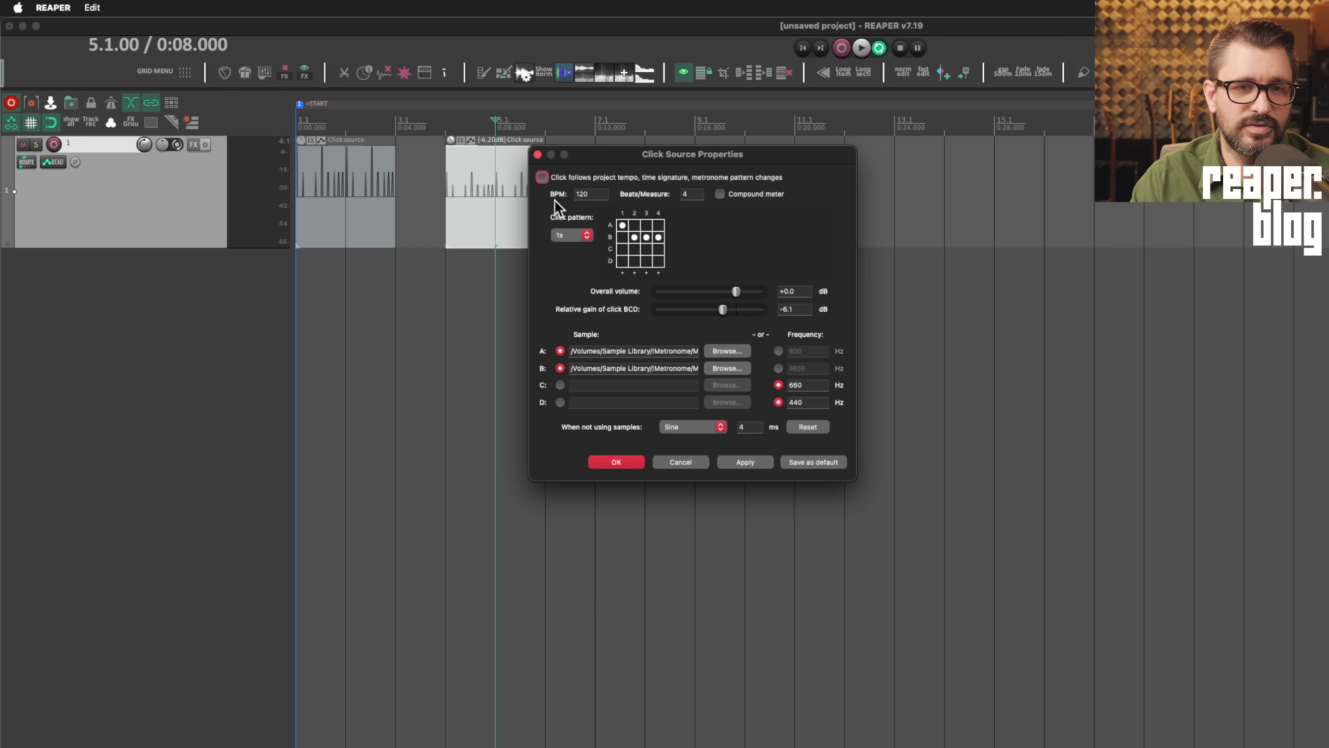
pyautogui.click(635, 249)
pyautogui.click(648, 261)
pyautogui.press('Return')
# Step: Move the second click item to start at bar 3 and play from bar 2
pyautogui.moveTo(482, 212); pyautogui.dragTo(431, 212)
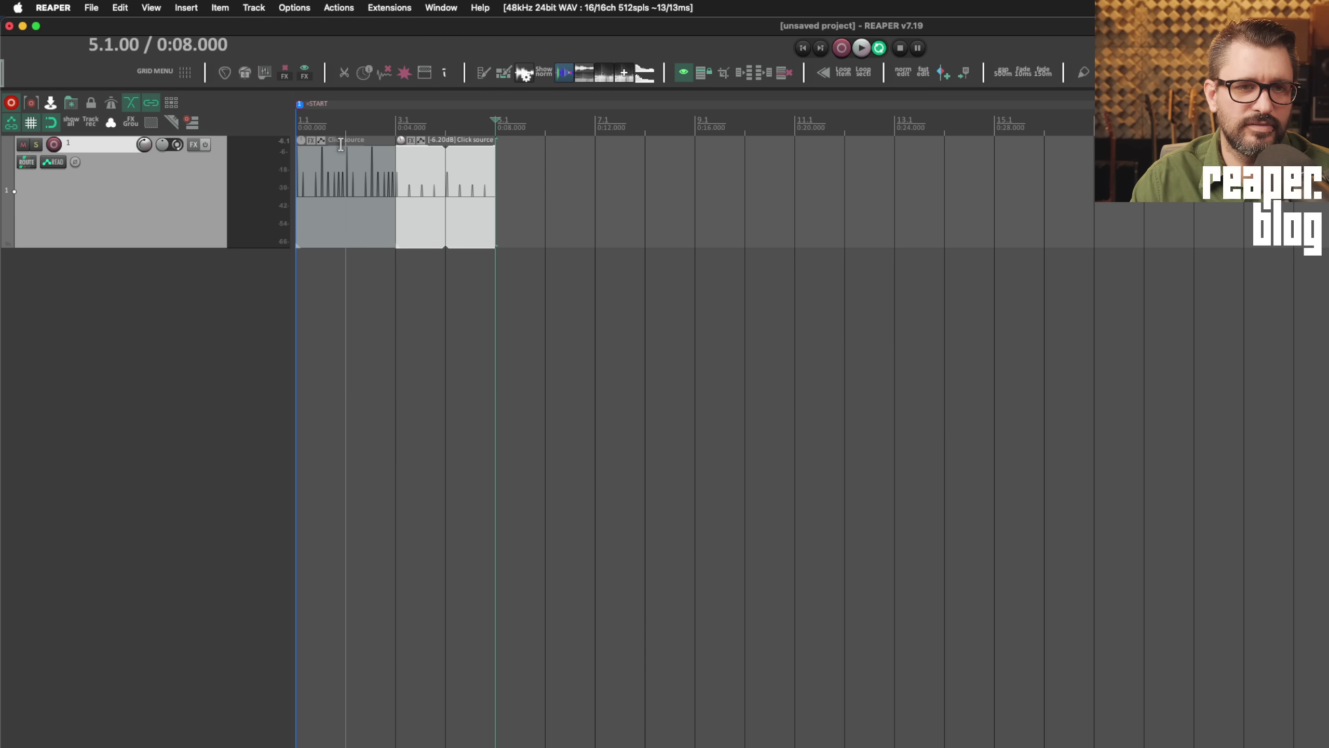
pyautogui.click(338, 128)
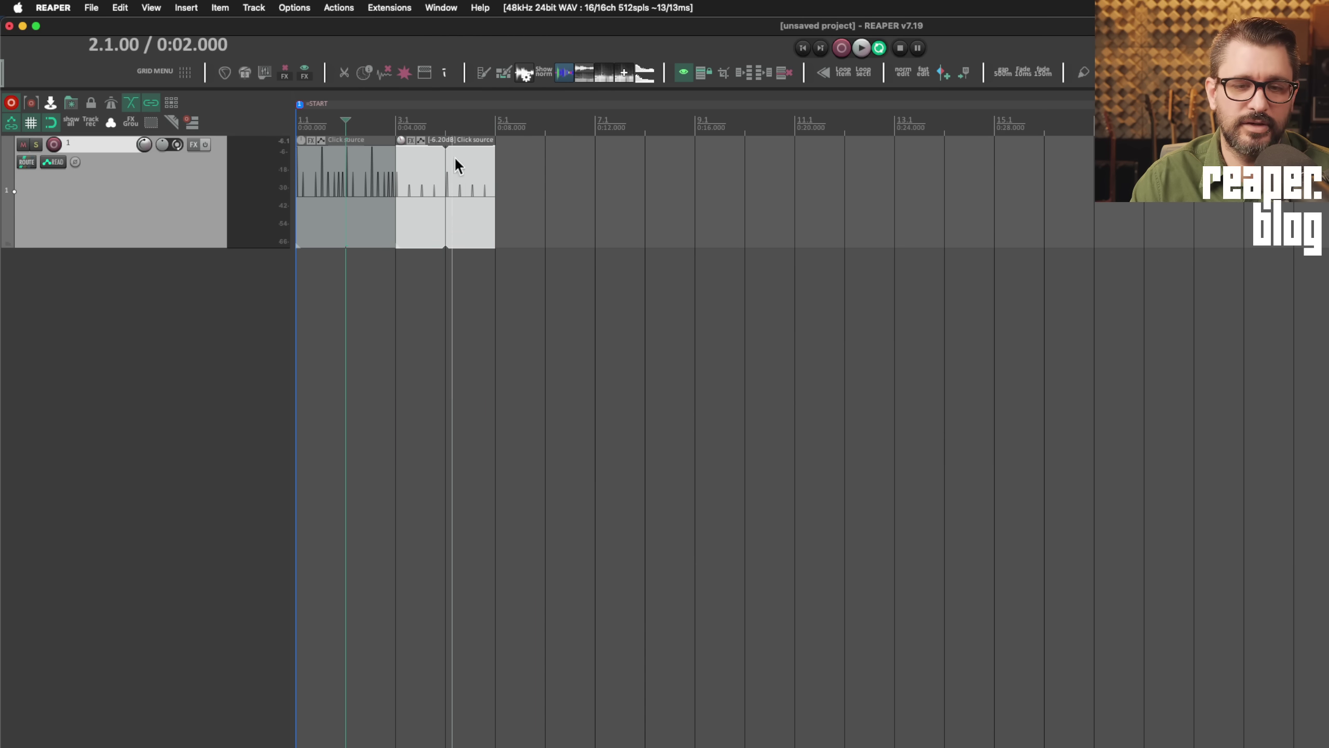
pyautogui.press('space')
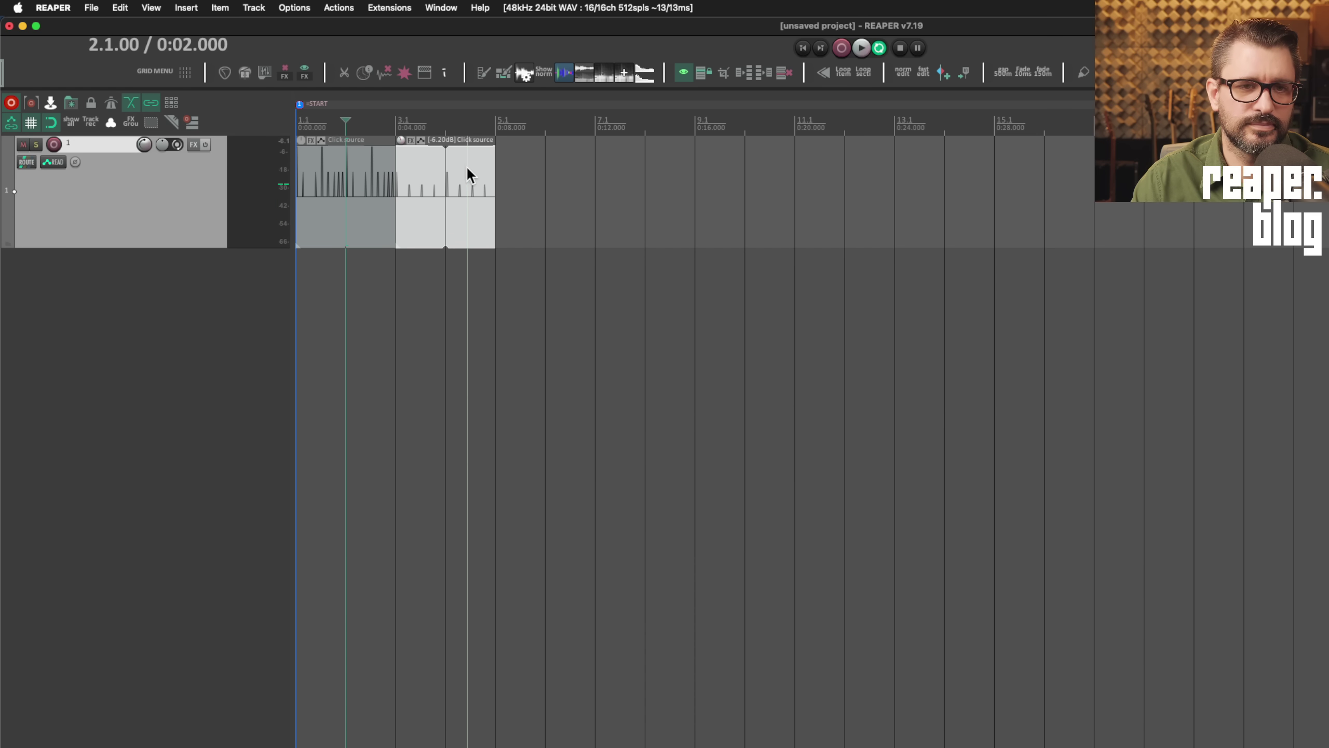
# Step: Insert a 120 4/4 tempo marker at bar 3 with its own metronome pattern
pyautogui.press('End')
pyautogui.click(397, 128)
pyautogui.rightClick(397, 127)
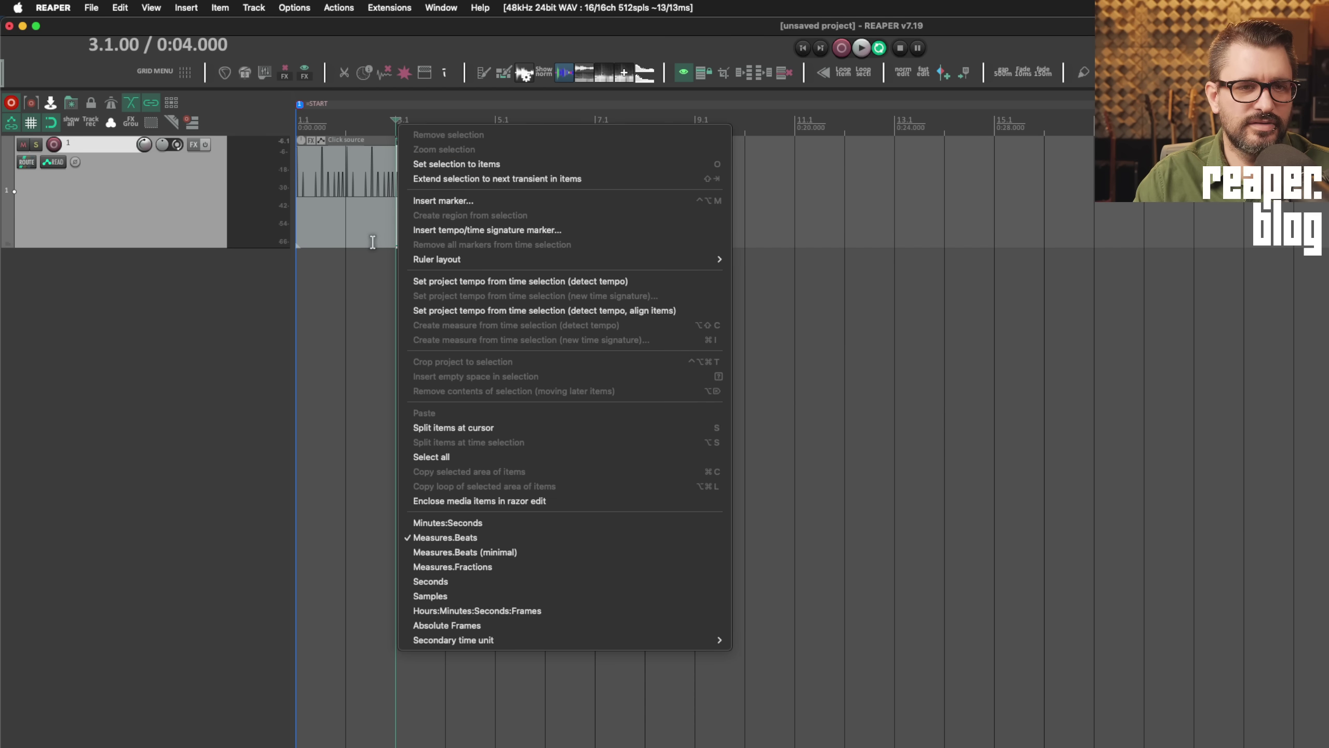
pyautogui.click(503, 231)
pyautogui.click(428, 394)
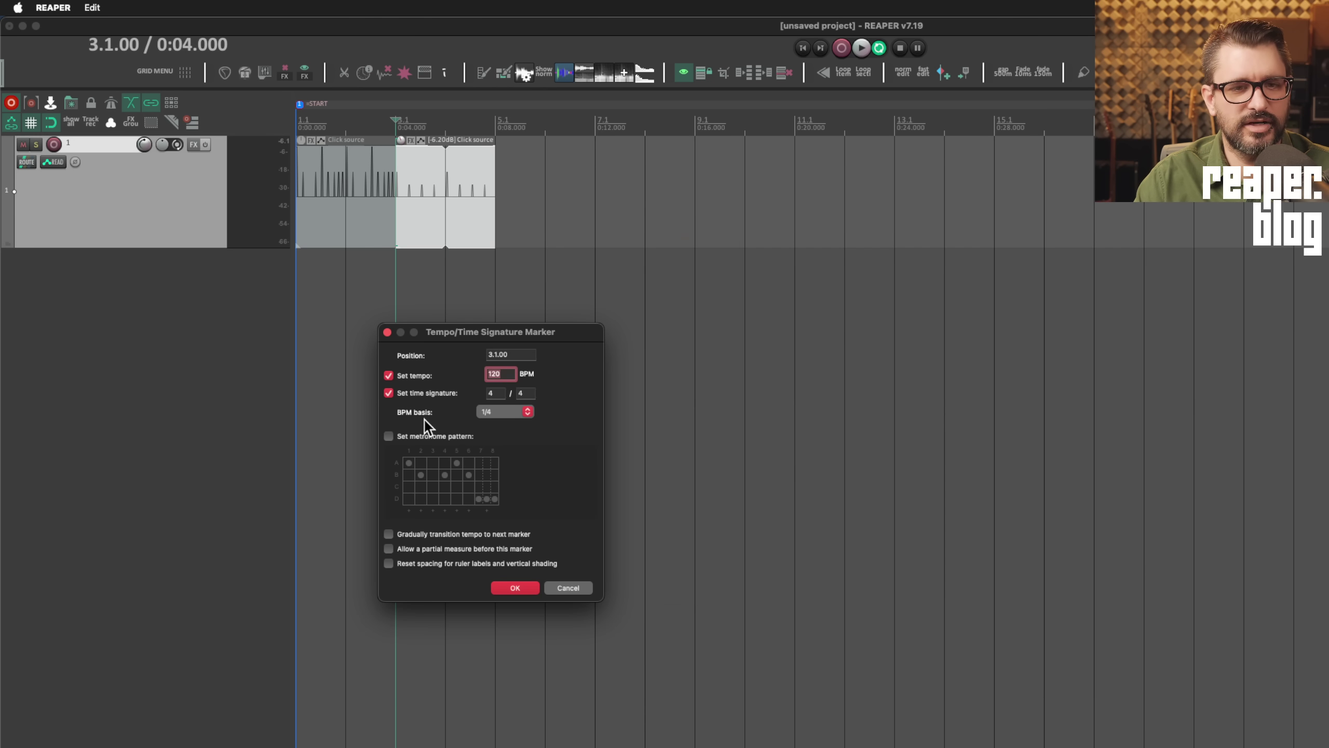
pyautogui.click(433, 439)
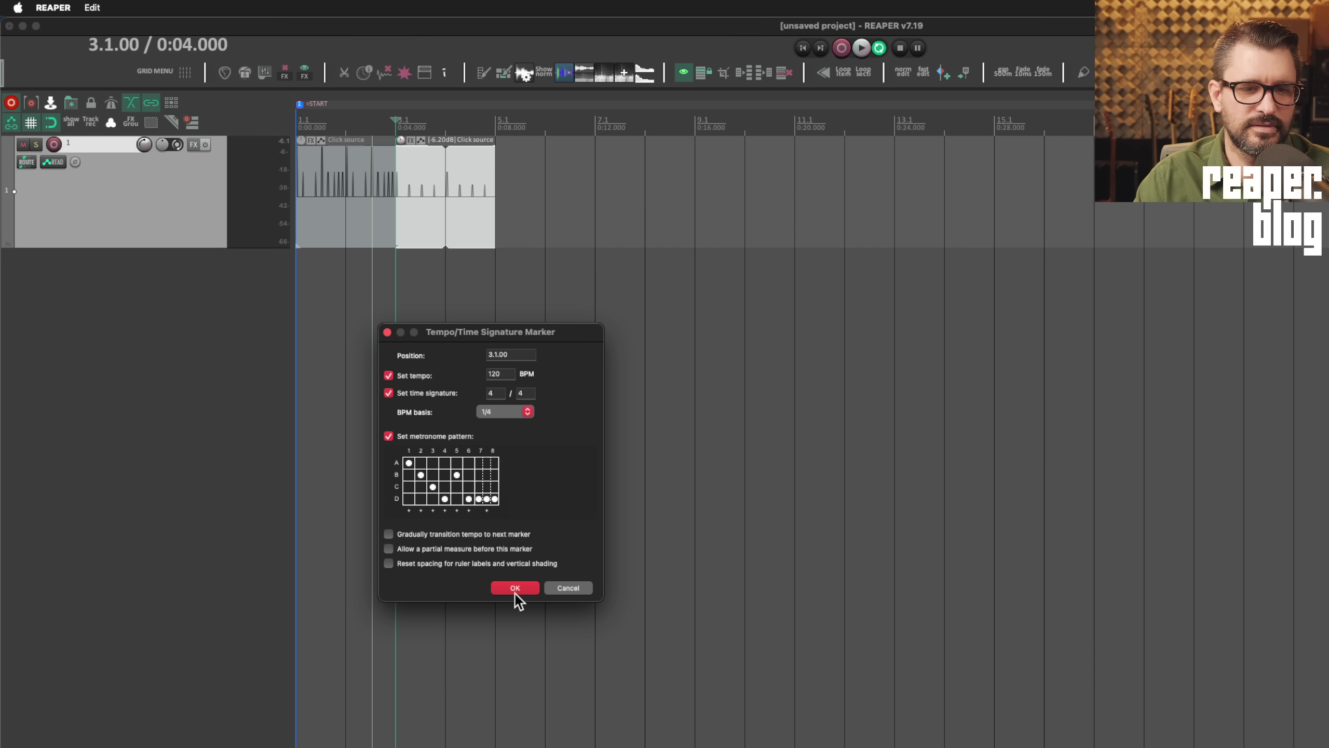
pyautogui.click(515, 589)
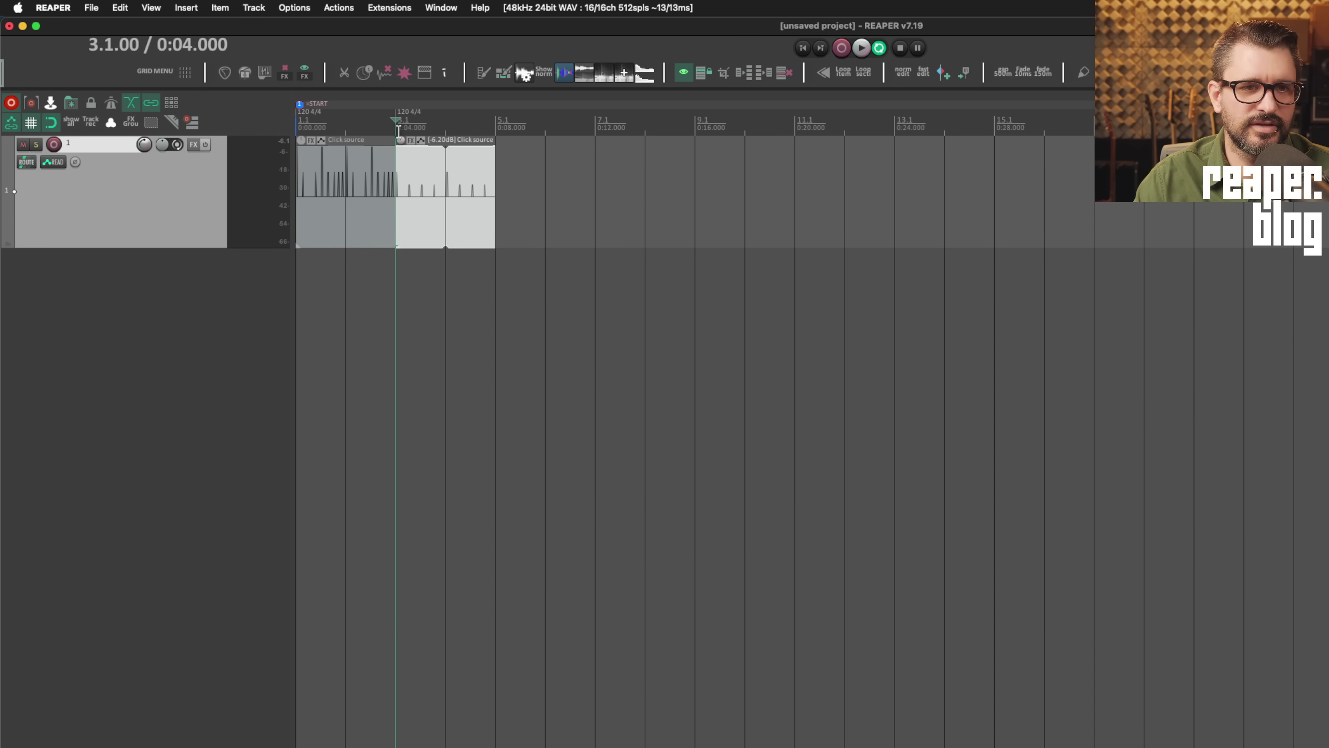
# Step: Delete both click items, turn the metronome on, and play the project
pyautogui.moveTo(398, 128); pyautogui.dragTo(301, 126)
pyautogui.press('Delete')
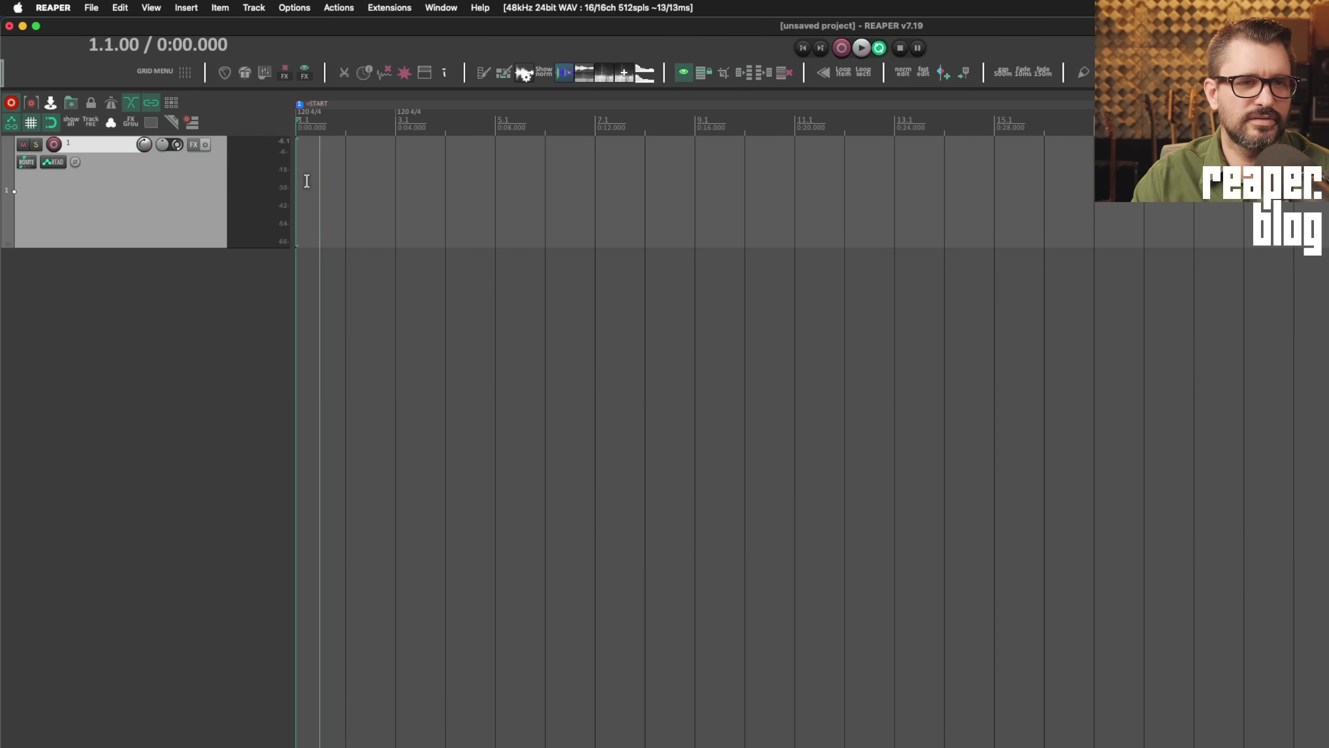
pyautogui.click(111, 102)
pyautogui.press('space')
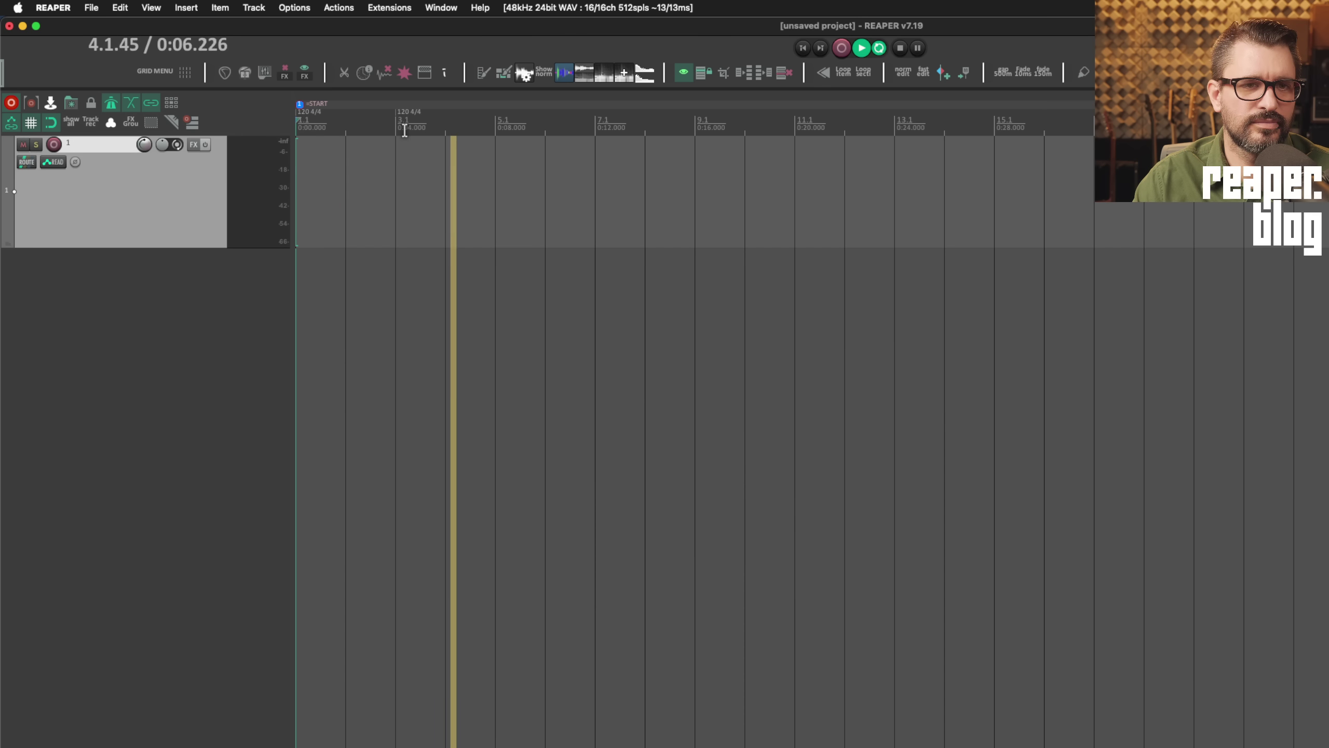
pyautogui.press('space')
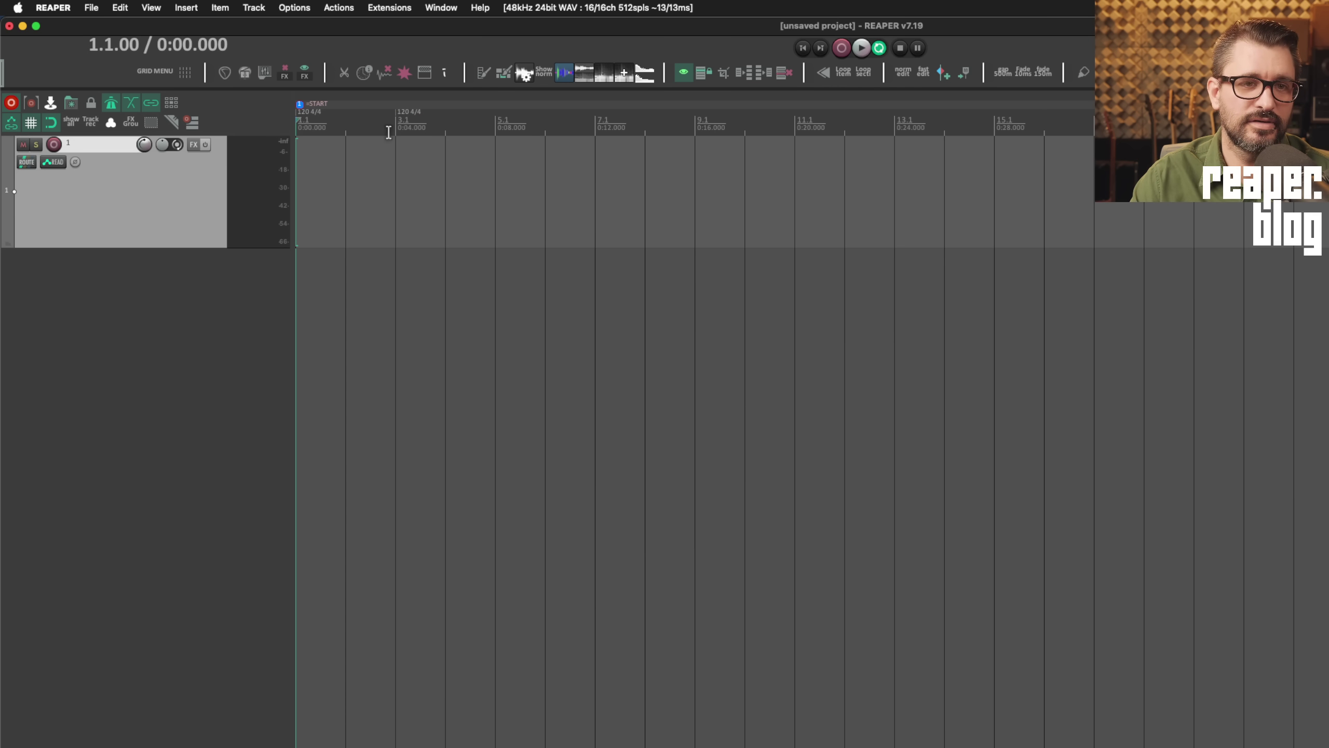
# Step: Change the bar 3 tempo marker's time signature to 5/2
pyautogui.doubleClick(409, 112)
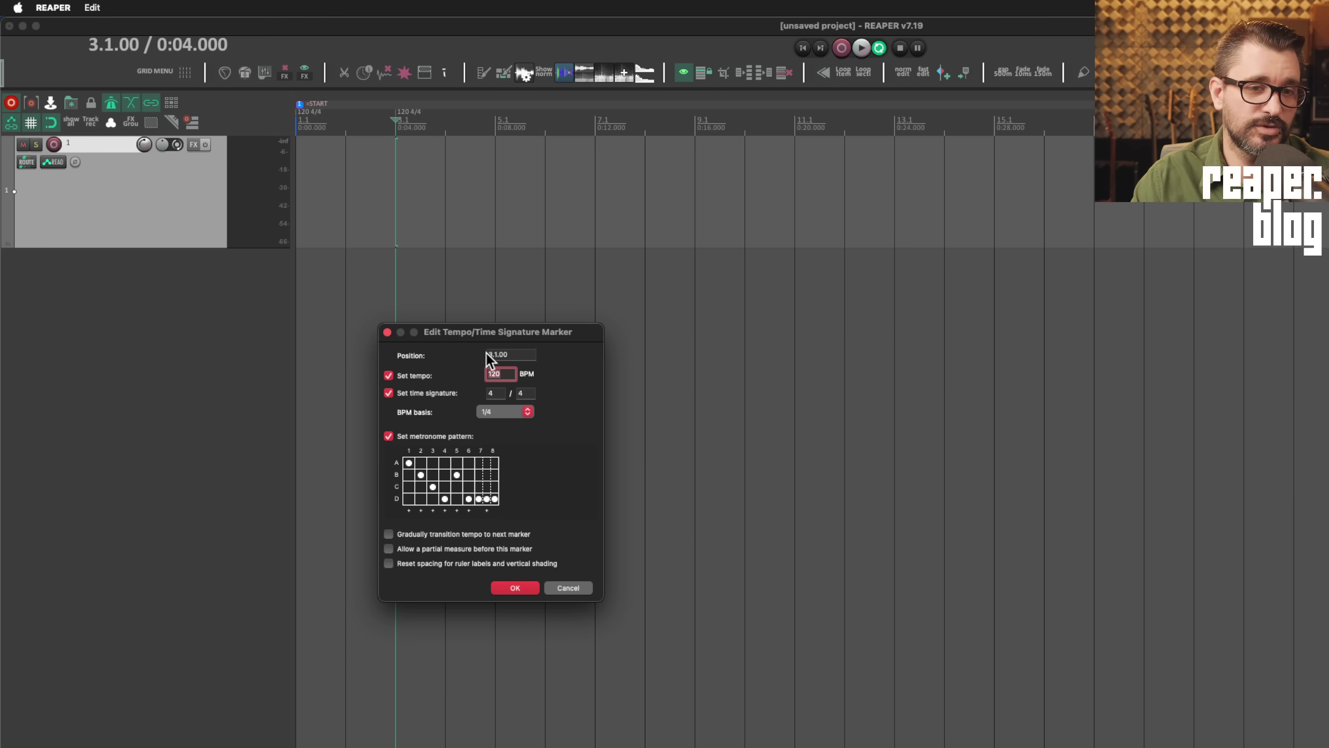
pyautogui.press('Tab')
pyautogui.write('5')
pyautogui.press('Tab')
pyautogui.write('2')
pyautogui.press('Return')
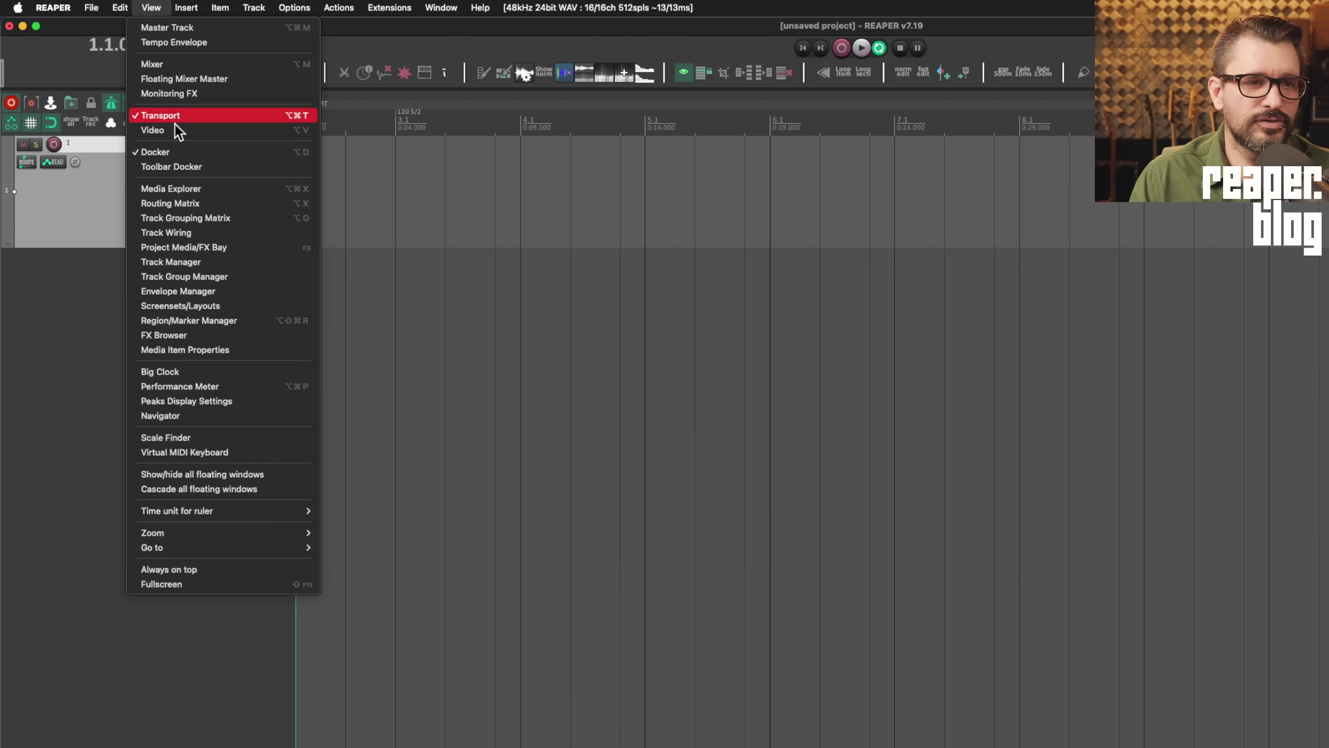
# Step: Open the Media Explorer's DB Music loops database and preview a tambourine loop
pyautogui.click(192, 184)
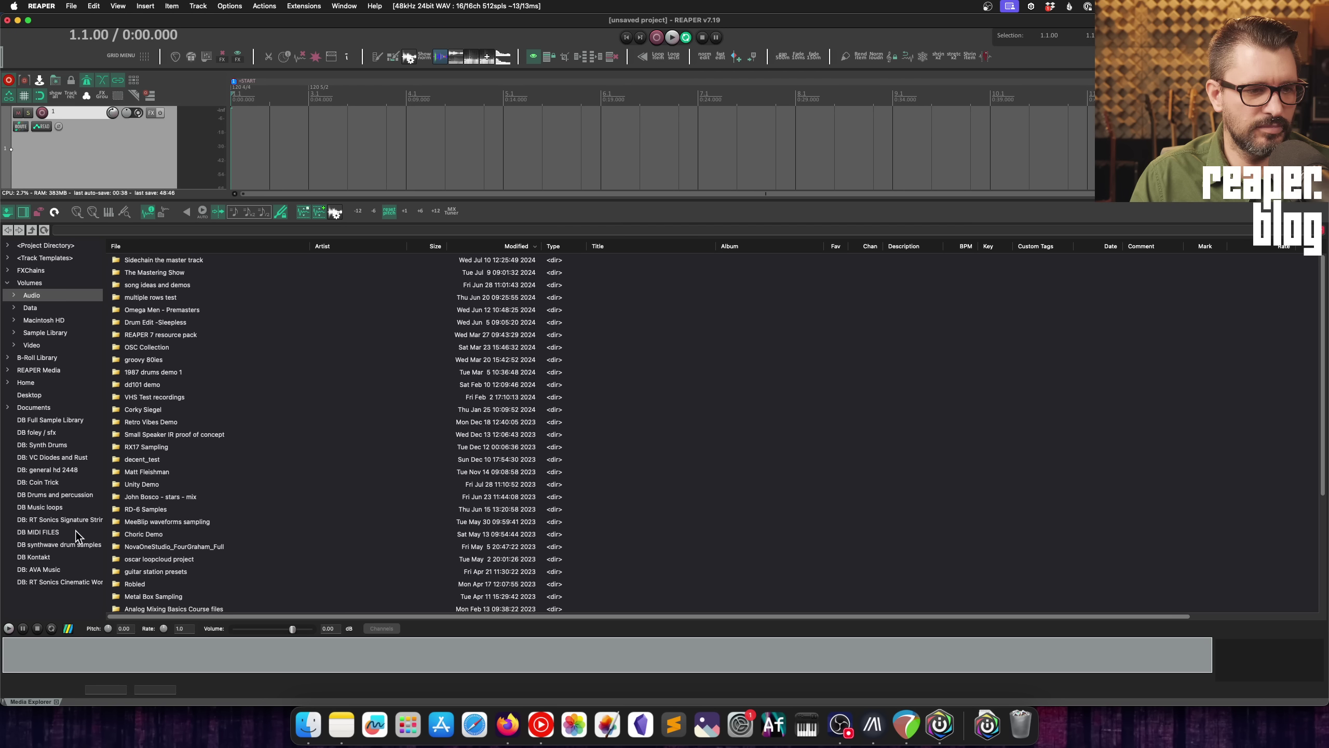
pyautogui.click(65, 507)
pyautogui.click(251, 396)
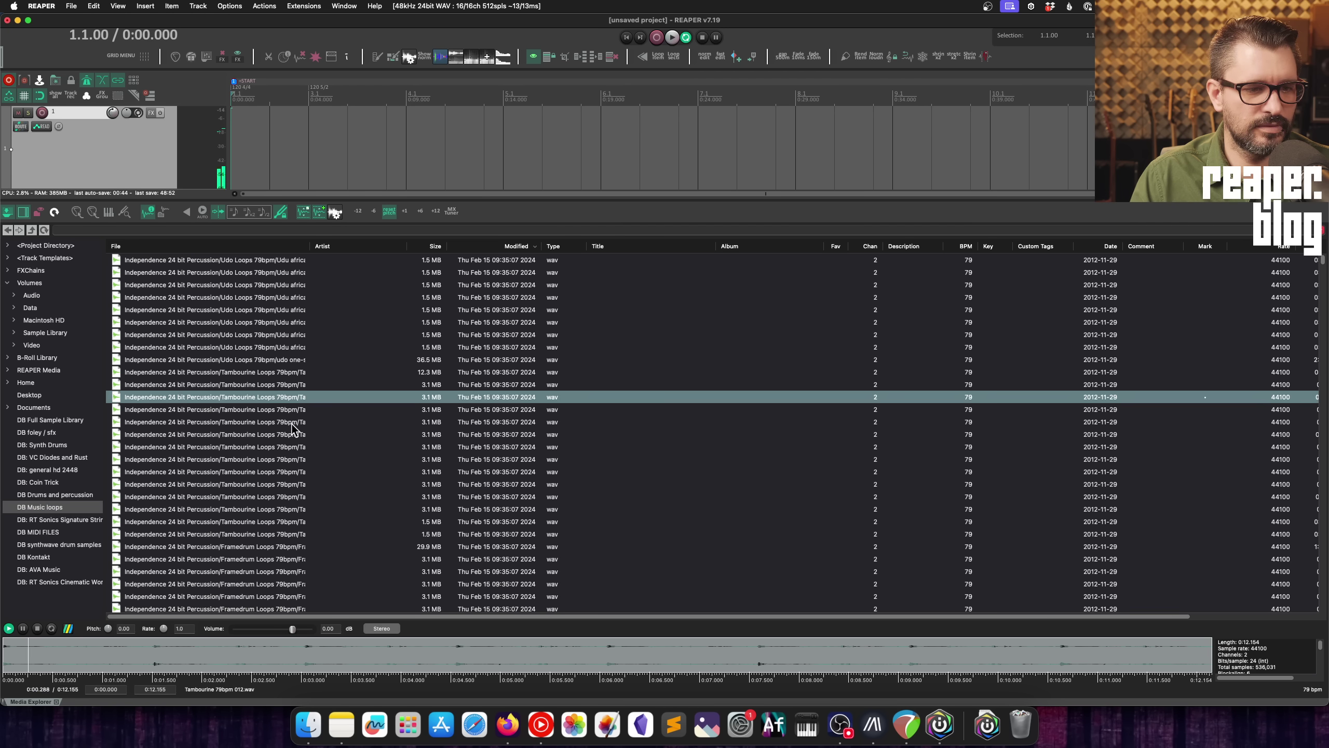
# Step: Make the Media Explorer preview show its position in whole seconds or beats
pyautogui.rightClick(411, 690)
pyautogui.moveTo(443, 630)
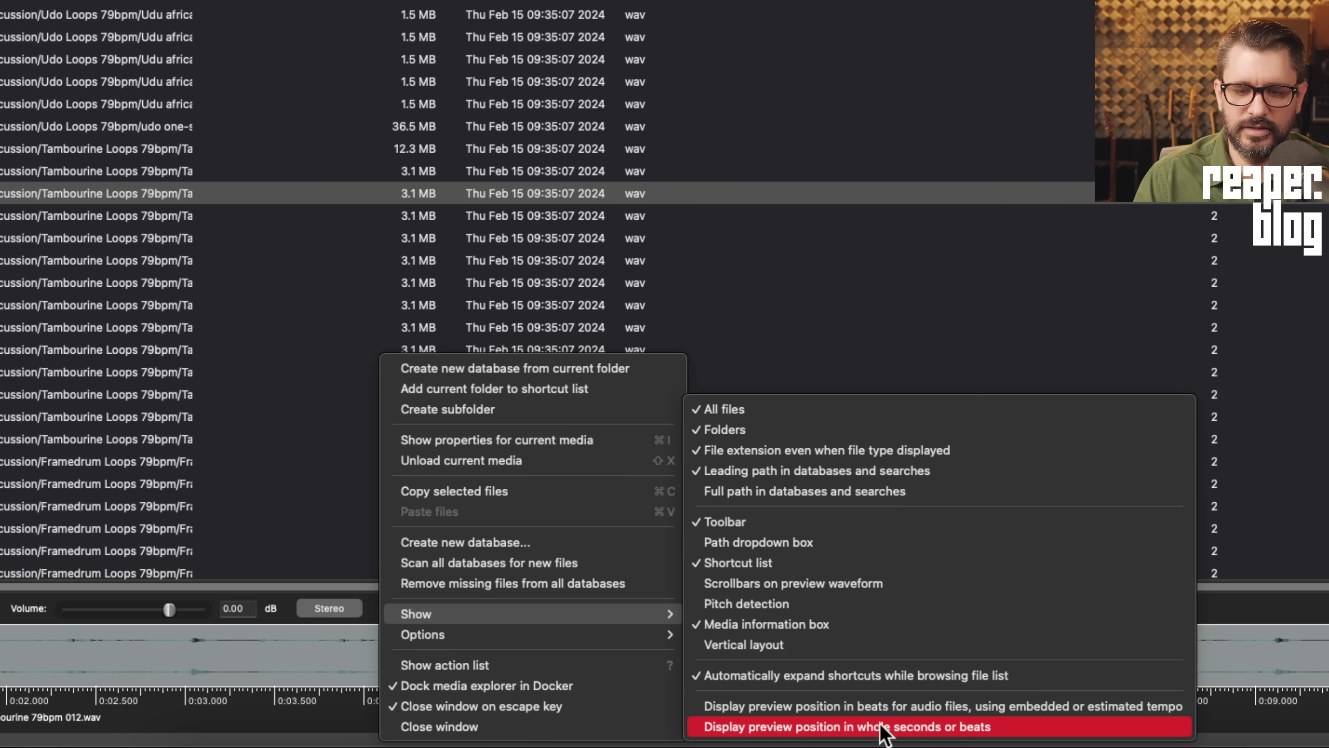
pyautogui.click(740, 704)
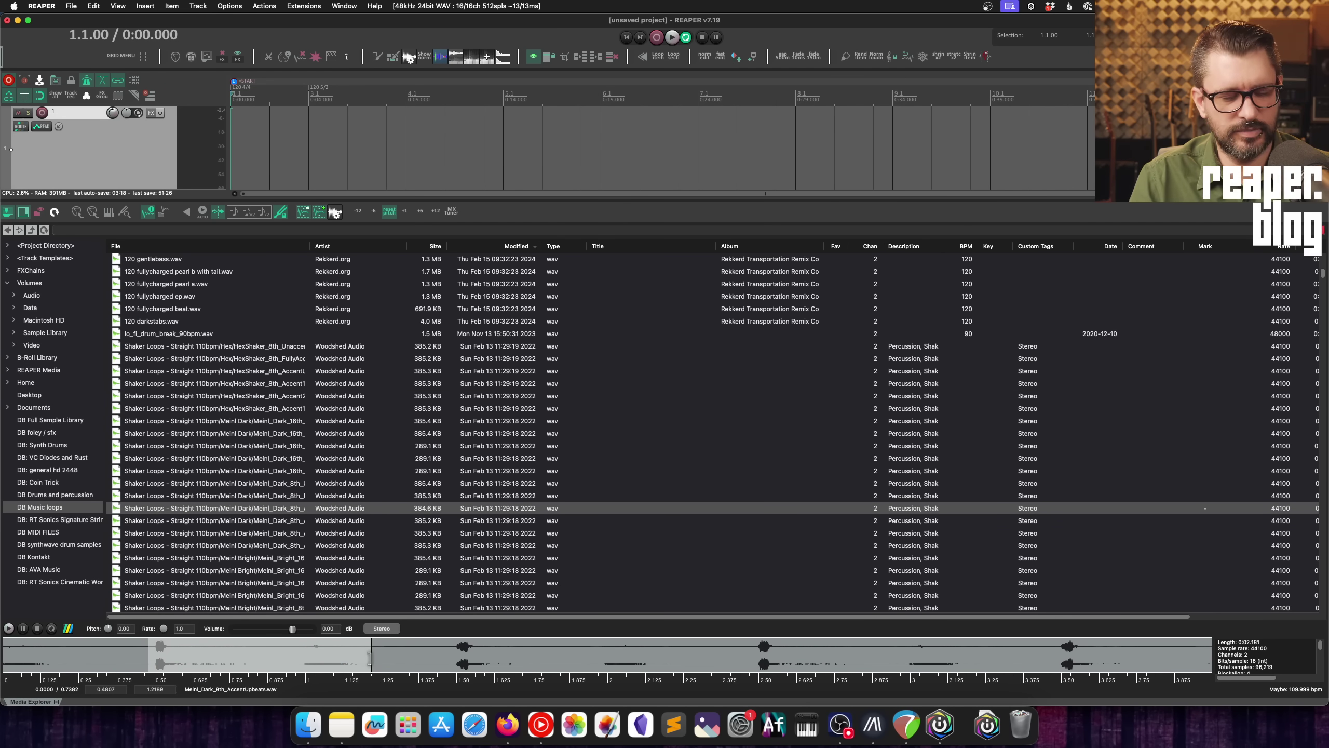
# Step: Set the shaker preview selection to 0.5–2 and drag that slice onto track 1 at bar 4
pyautogui.click(152, 653)
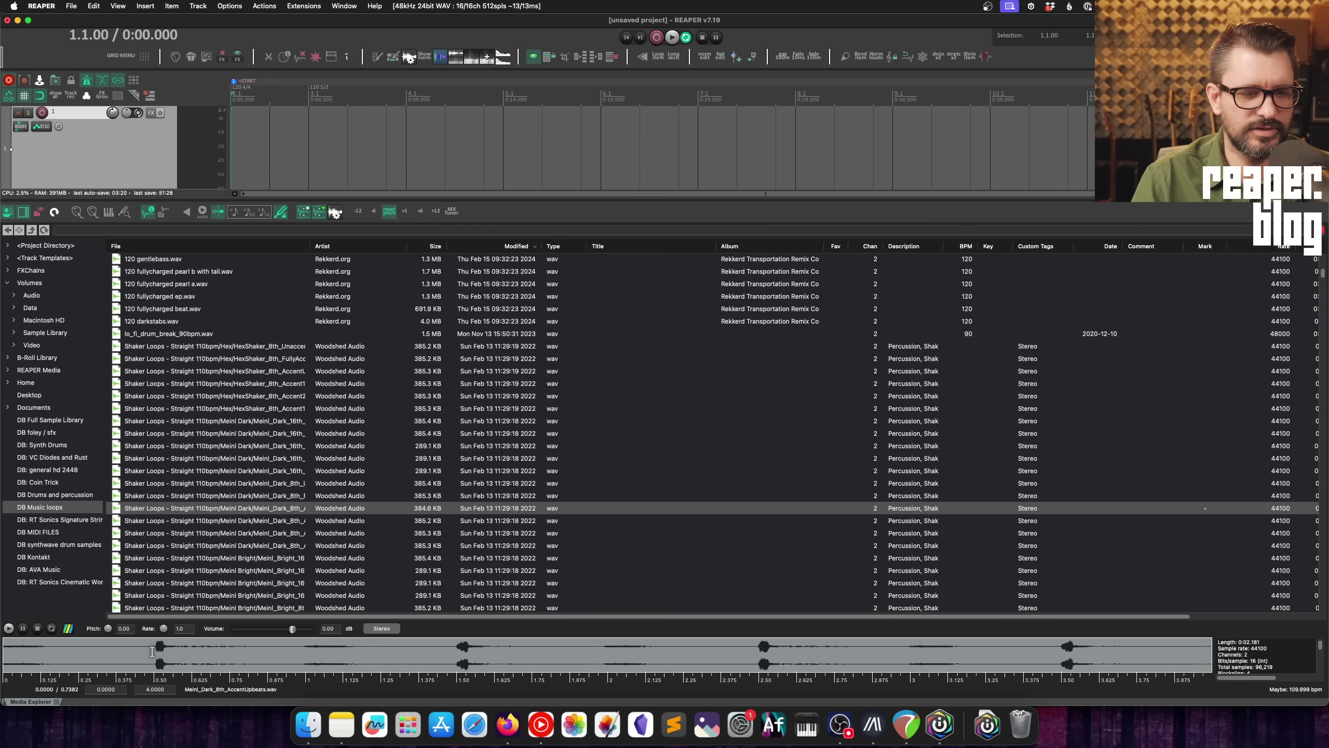
pyautogui.moveTo(157, 653); pyautogui.dragTo(354, 655)
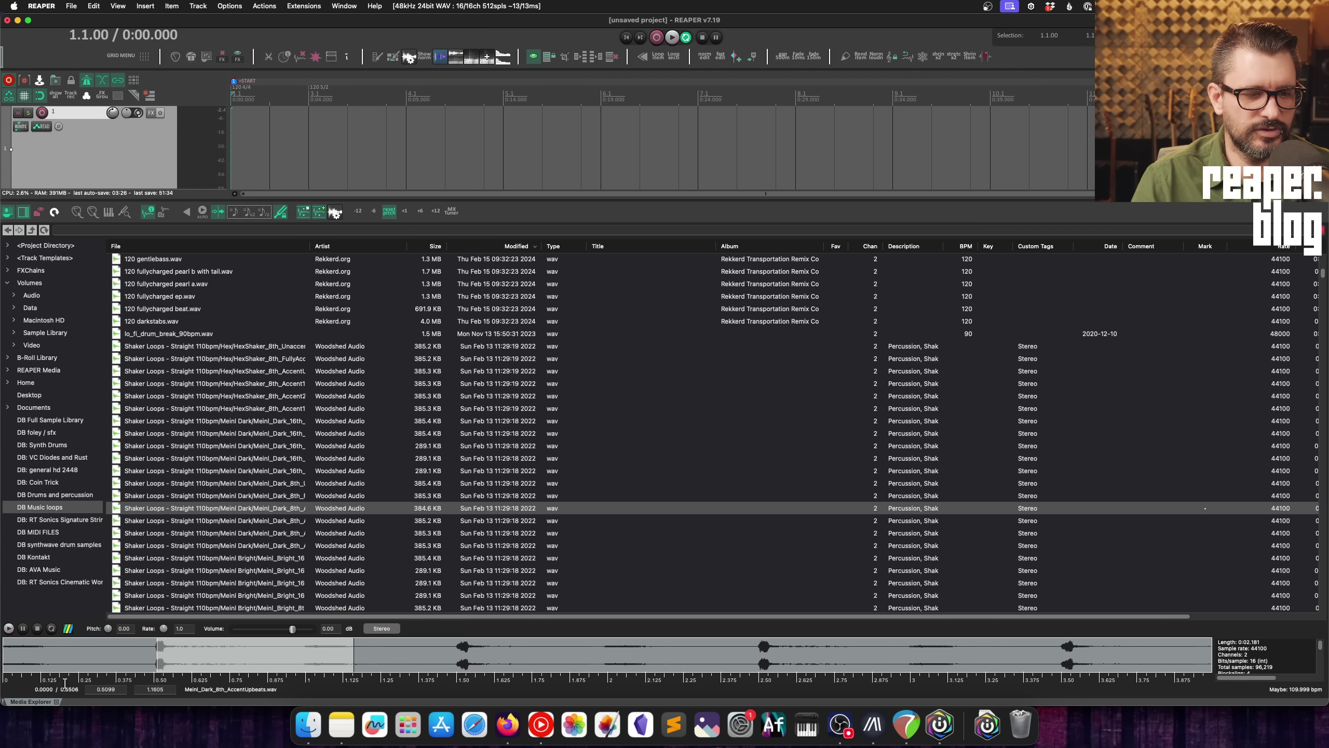
pyautogui.click(154, 689)
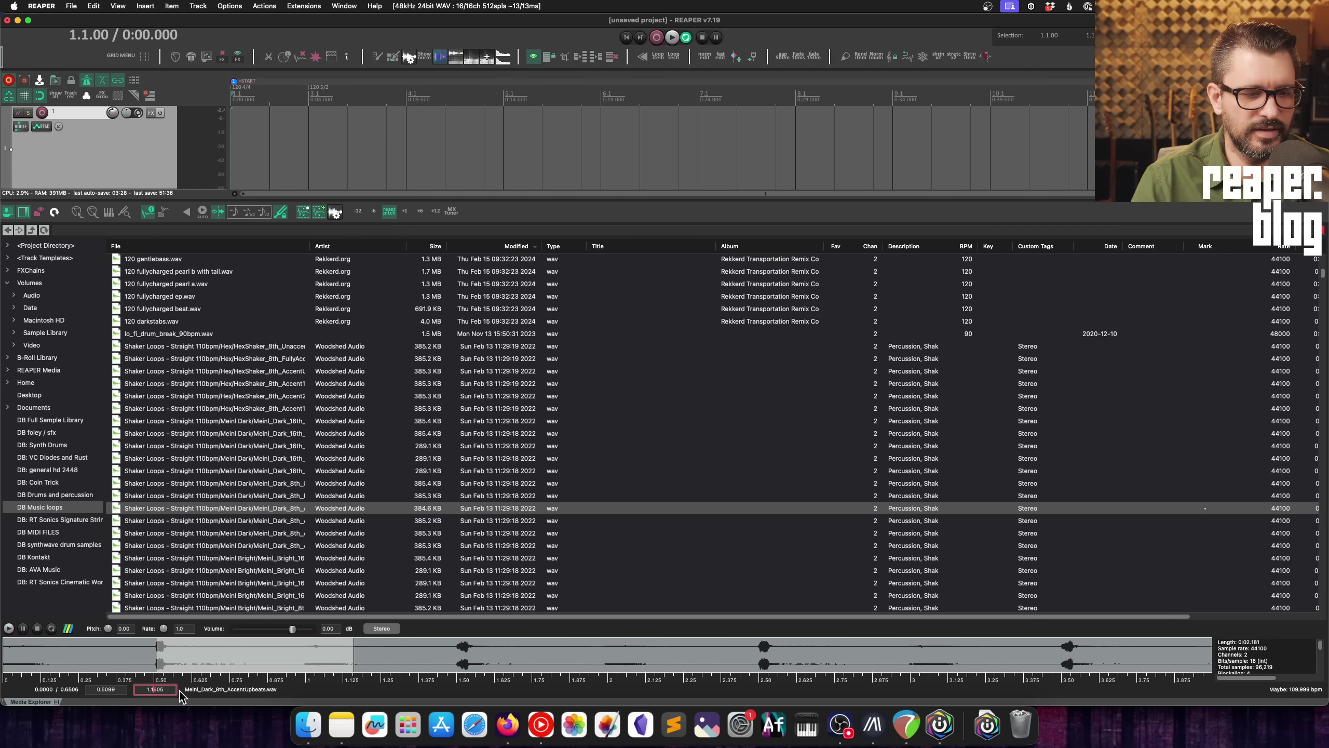
pyautogui.click(116, 690)
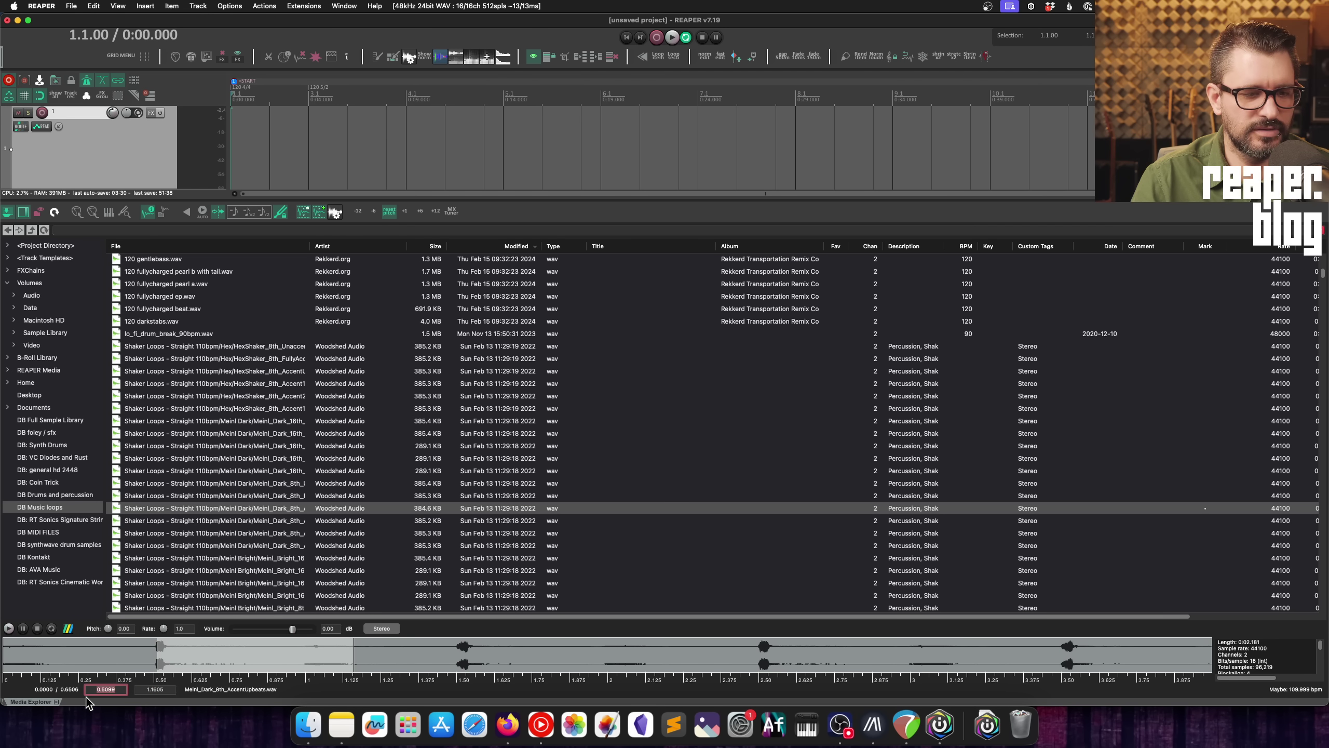
pyautogui.write('0.5')
pyautogui.press('Tab')
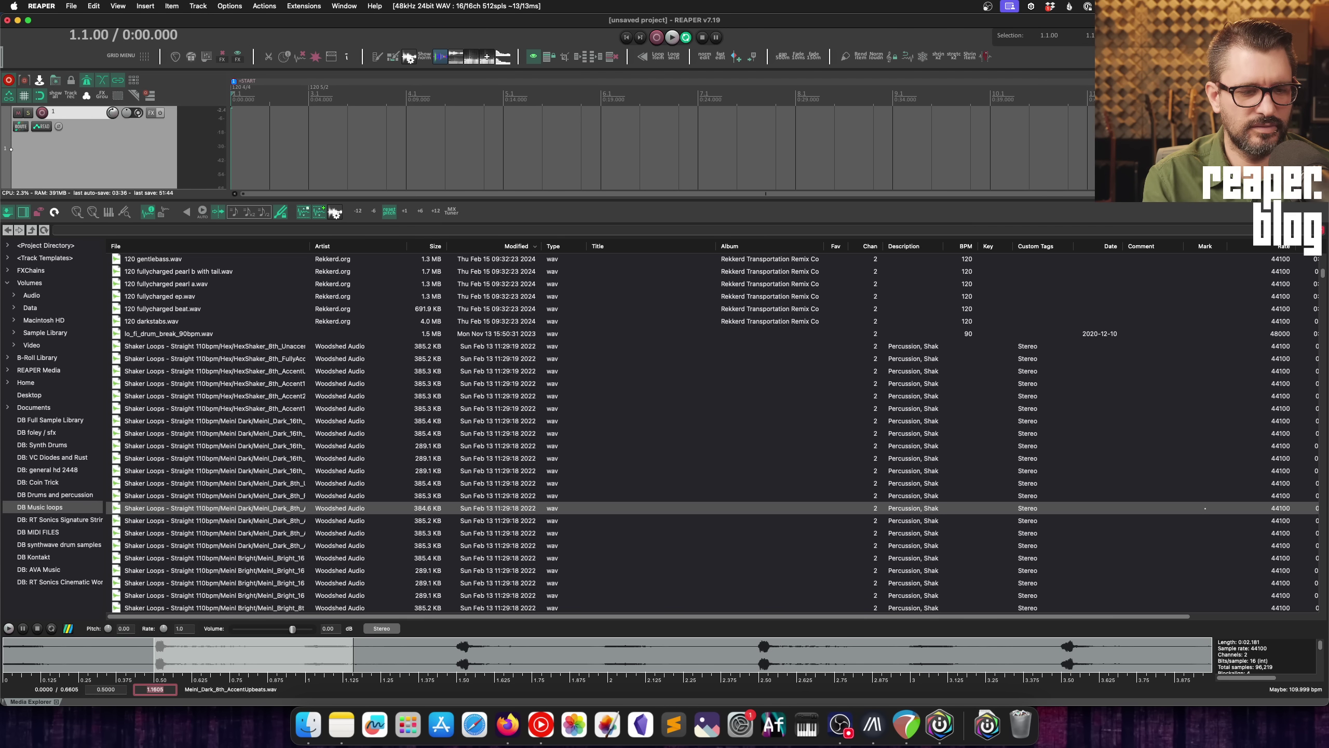
pyautogui.write('2')
pyautogui.press('Return')
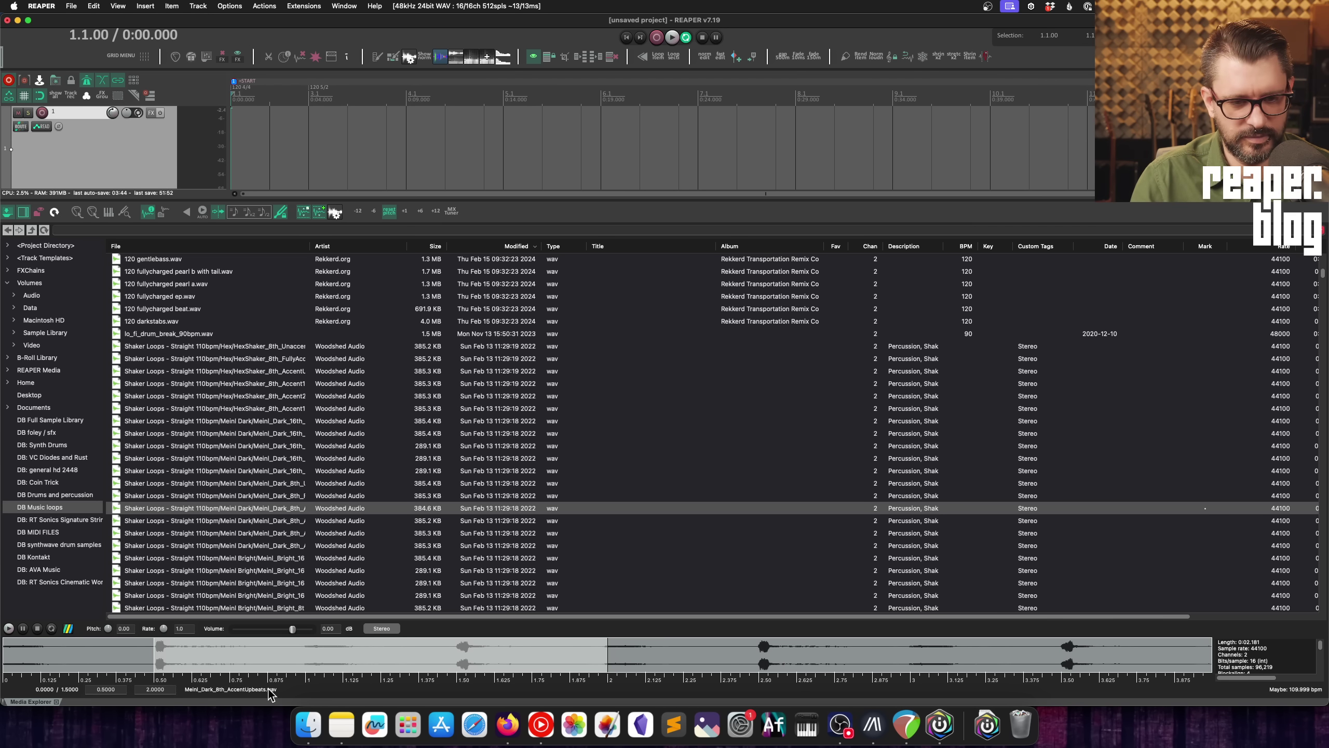
pyautogui.moveTo(285, 650); pyautogui.dragTo(403, 159)
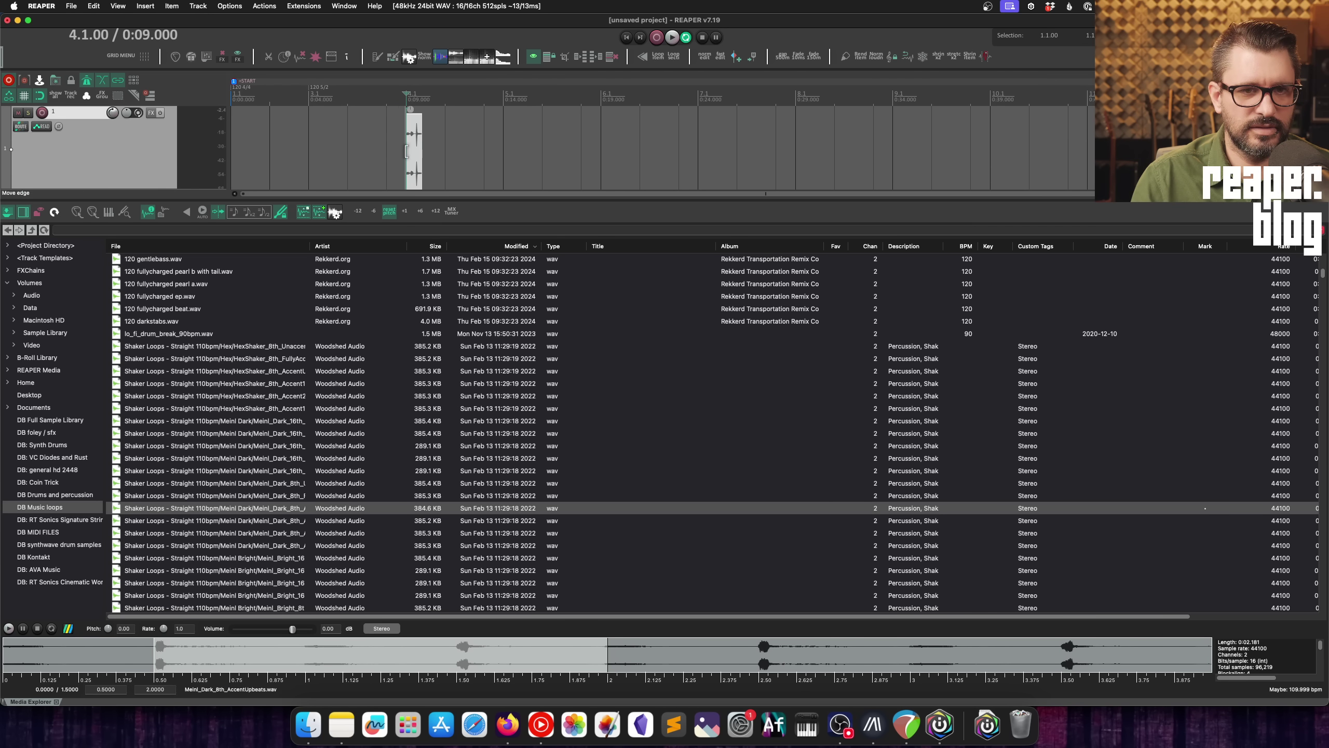
# Step: Select the HexShaker_8th_Unaccented loop and step through its Album and Artist cells without changes
pyautogui.scroll(5, 414, 181)
pyautogui.scroll(-5, 414, 181)
pyautogui.scroll(2, 780, 421)
pyautogui.click(781, 416)
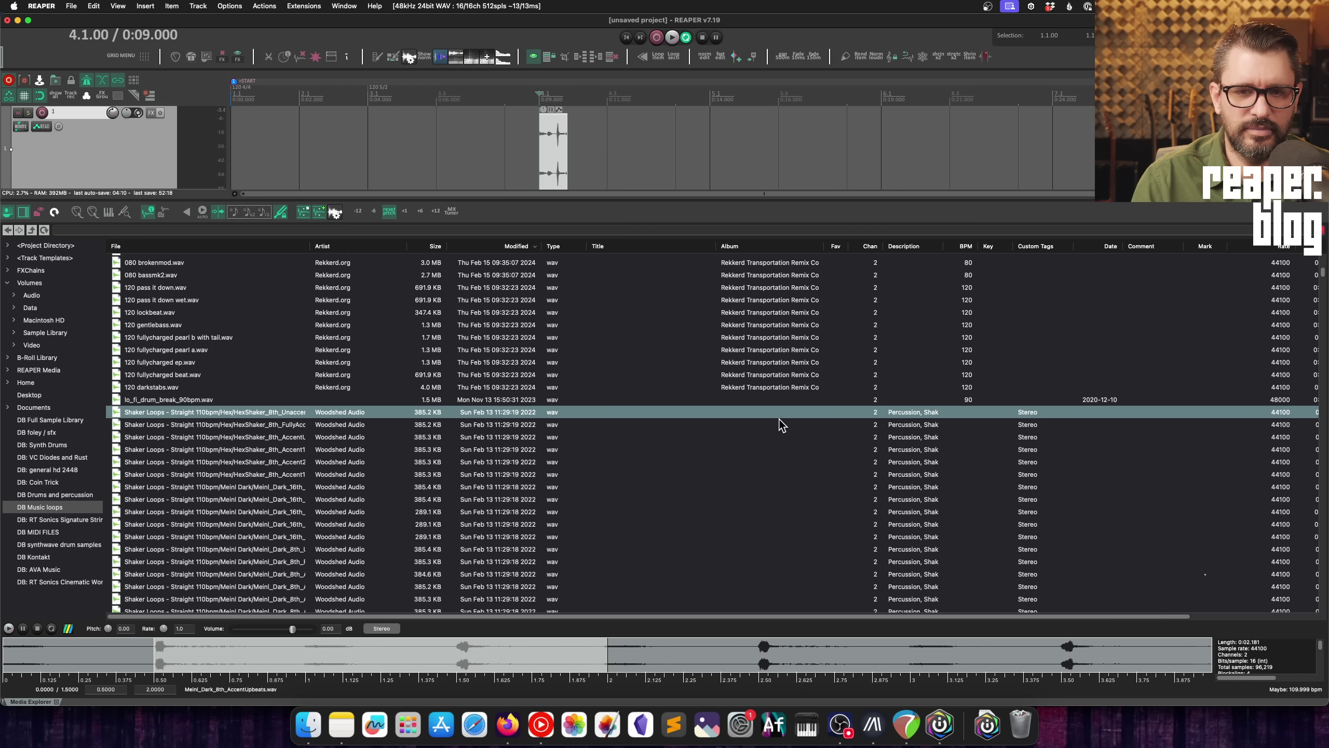
pyautogui.click(783, 414)
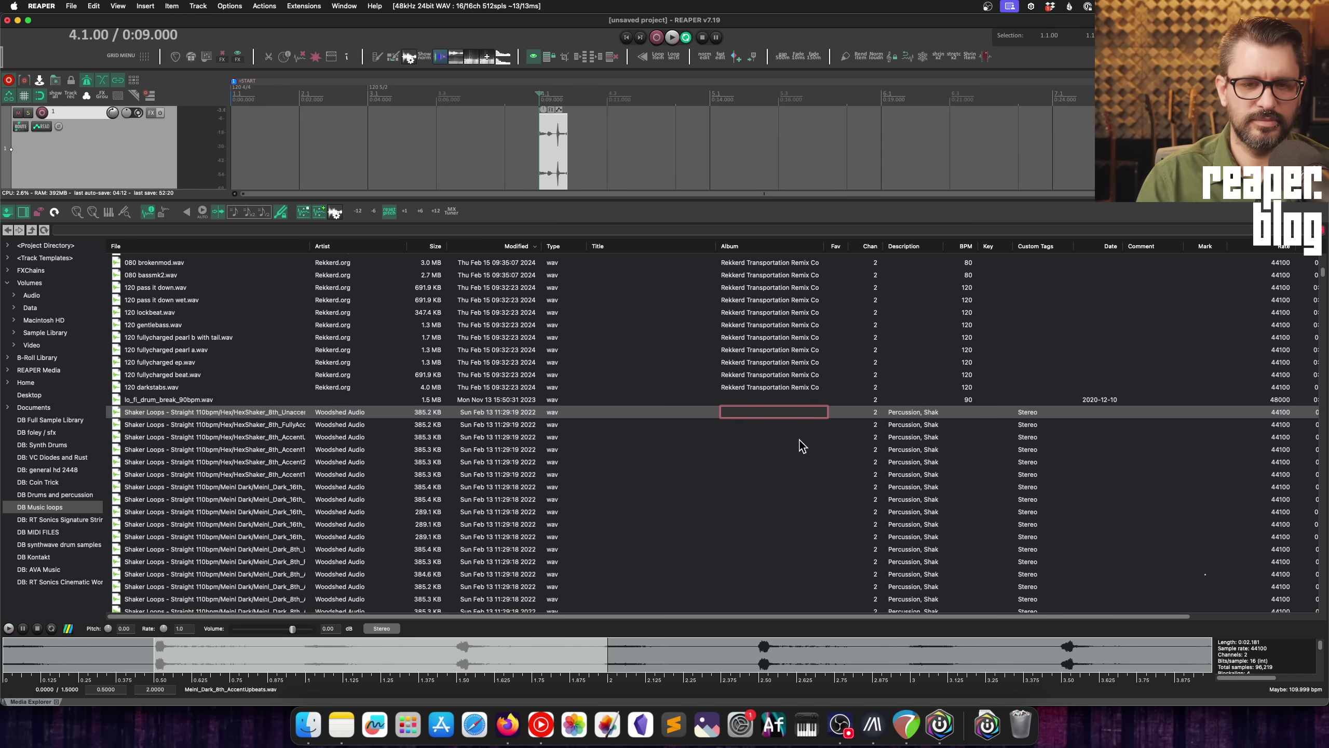
pyautogui.press('Down')
pyautogui.press('Down')
pyautogui.press('Down')
pyautogui.press('Down')
pyautogui.press('Down')
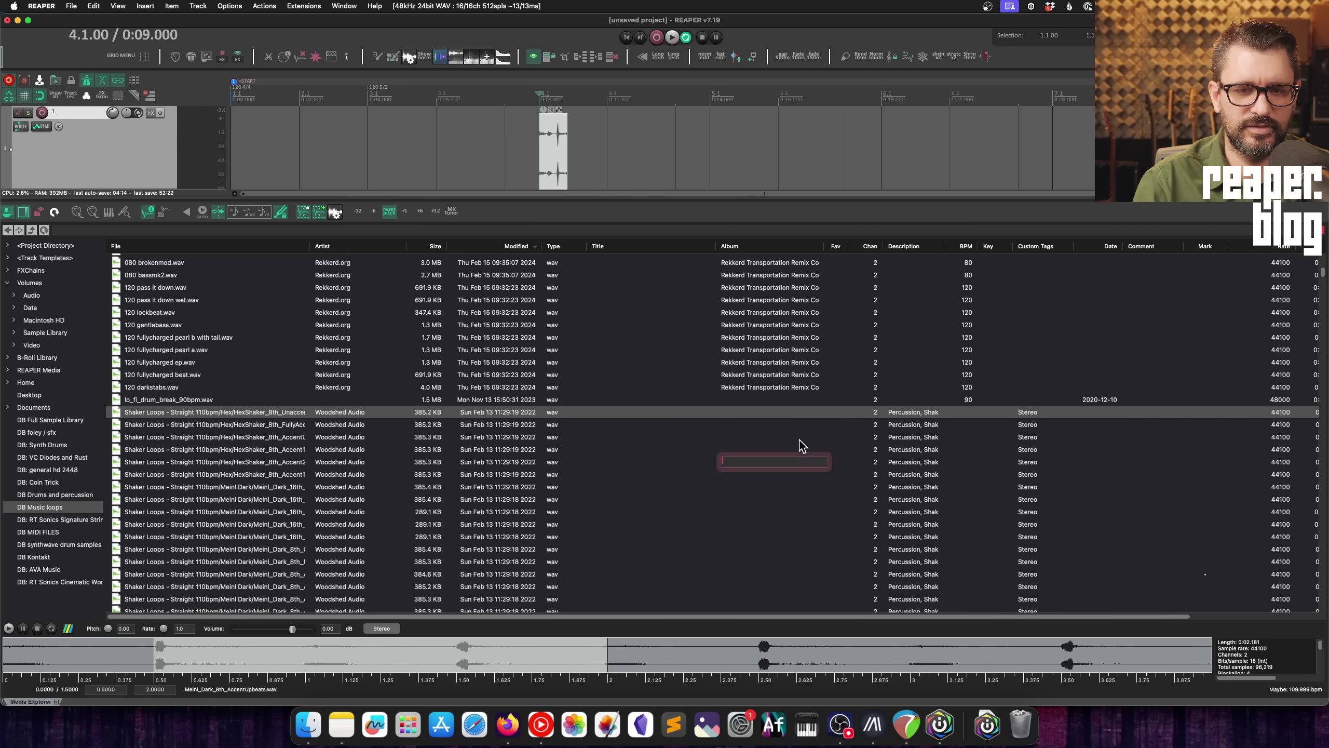
pyautogui.hotkey('shift', 'Tab')
pyautogui.hotkey('shift', 'Tab')
pyautogui.press('Escape')
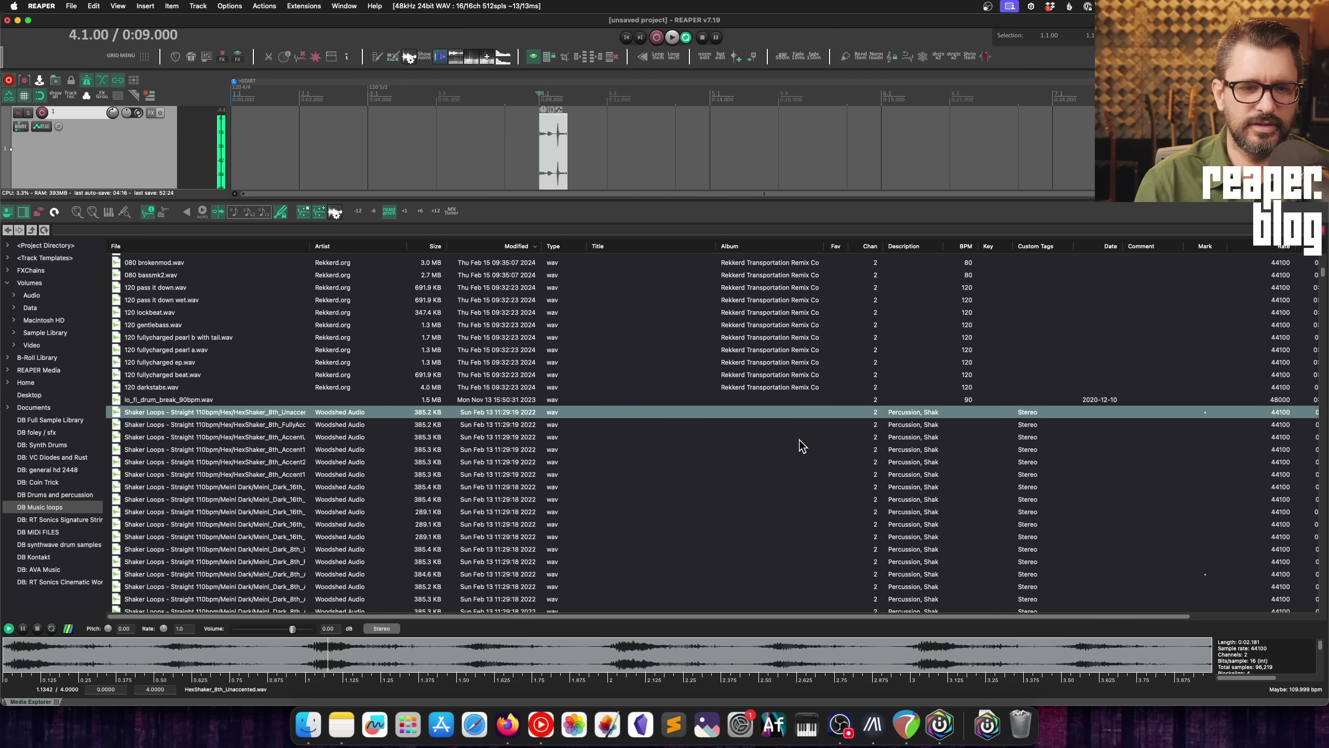
# Step: Move through the loop's Title, Album, Date and Comment cells, then cancel without changes
pyautogui.click(668, 415)
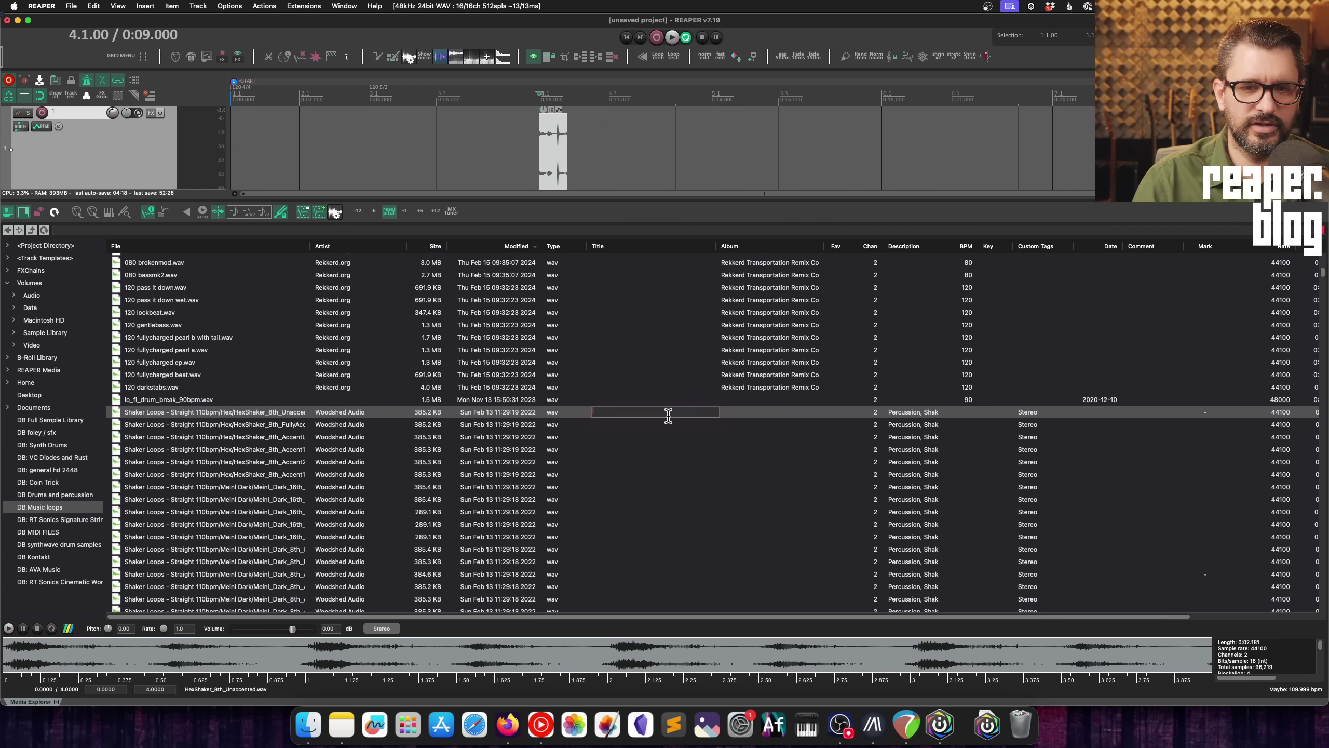
pyautogui.press('Tab')
pyautogui.press('Tab')
pyautogui.press('Tab')
pyautogui.press('Tab')
pyautogui.press('Tab')
pyautogui.press('Tab')
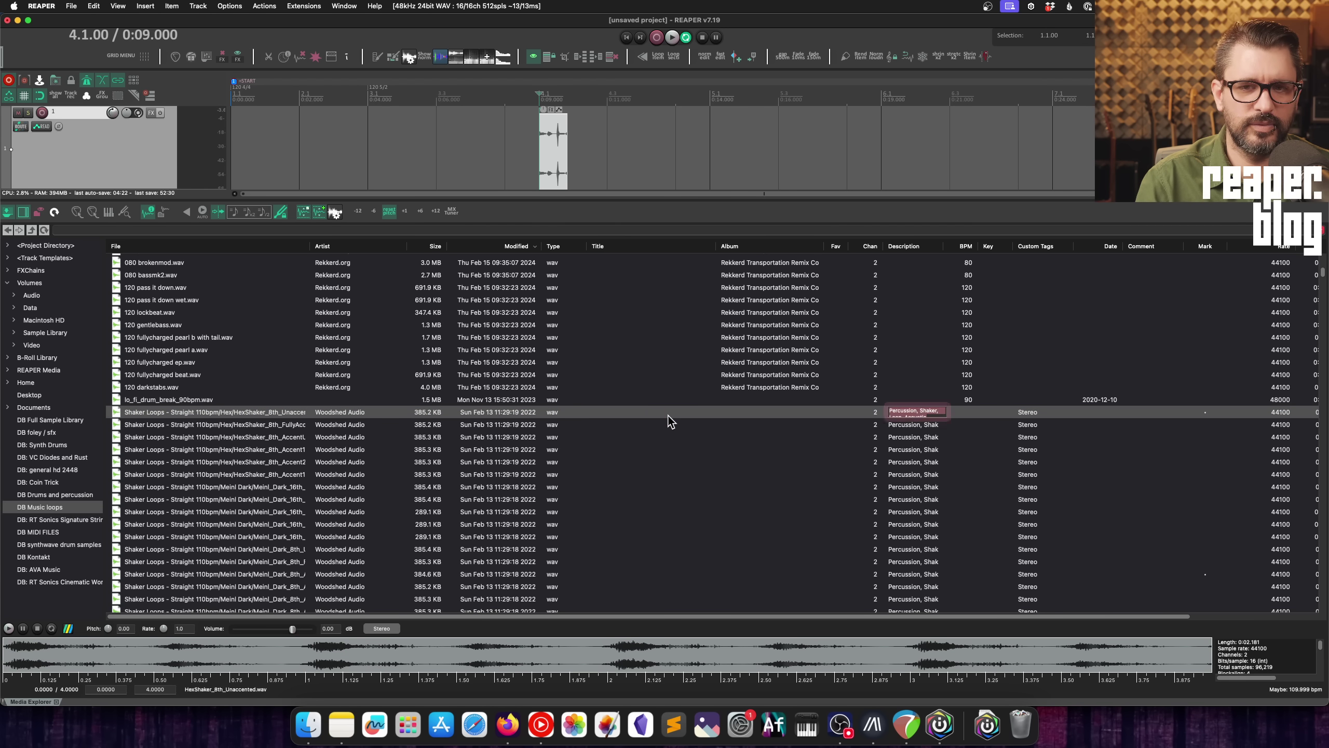
pyautogui.press('Tab')
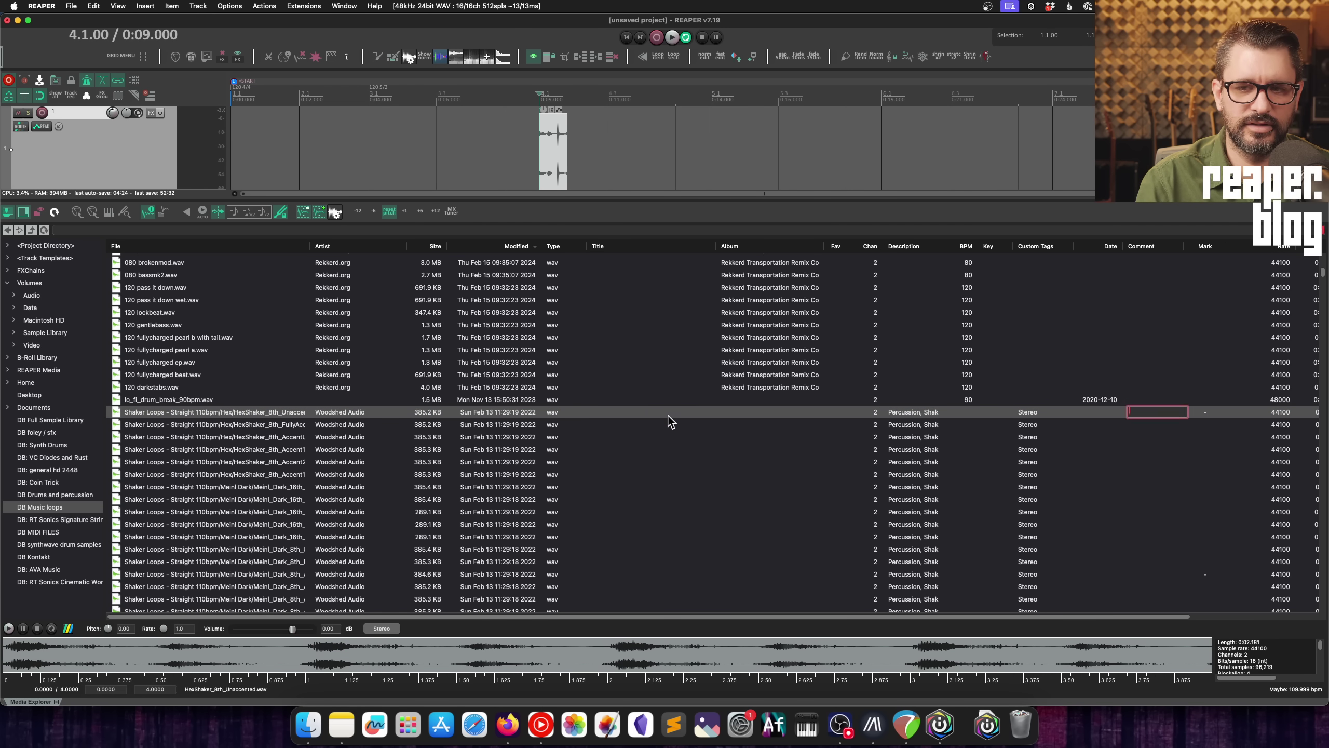
pyautogui.hotkey('shift', 'Tab')
pyautogui.hotkey('shift', 'Tab')
pyautogui.hotkey('shift', 'Tab')
pyautogui.hotkey('shift', 'Tab')
pyautogui.hotkey('shift', 'Tab')
pyautogui.hotkey('shift', 'Tab')
pyautogui.hotkey('shift', 'Tab')
pyautogui.press('Tab')
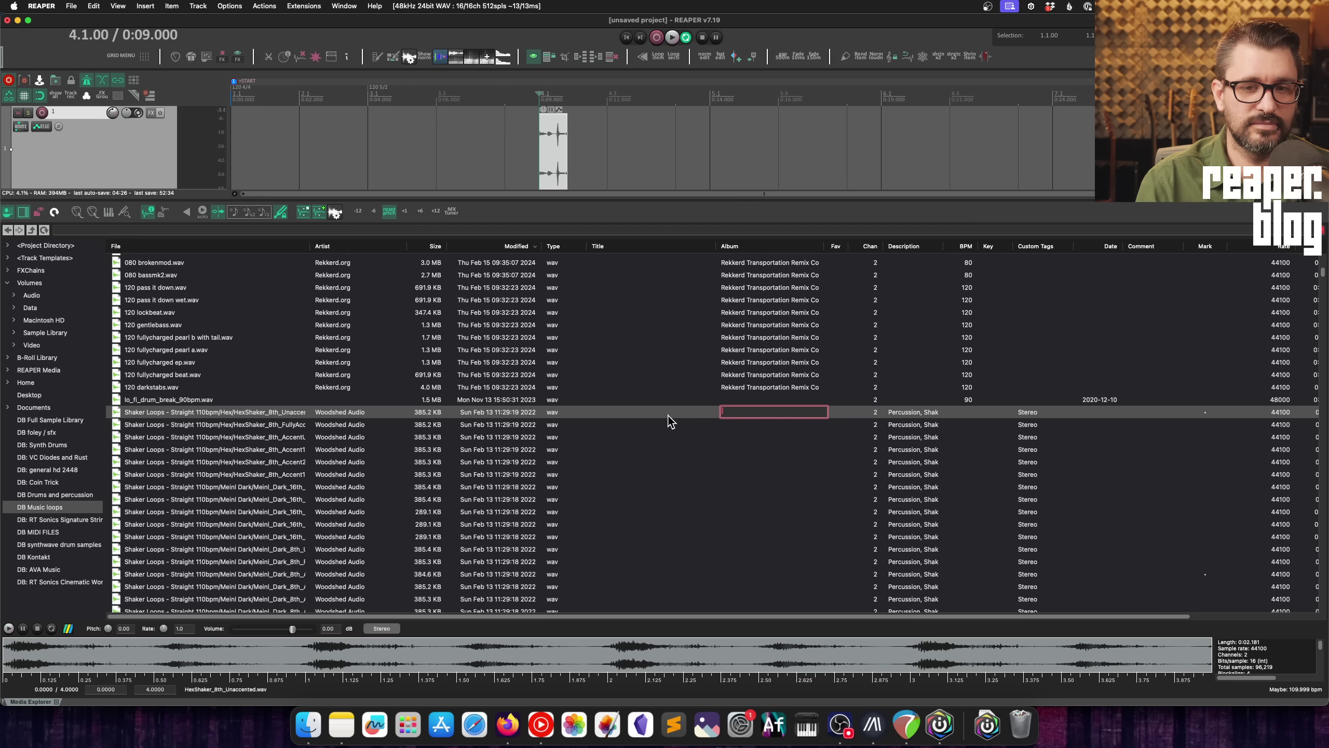
pyautogui.press('Down')
pyautogui.press('Down')
pyautogui.press('Down')
pyautogui.press('Down')
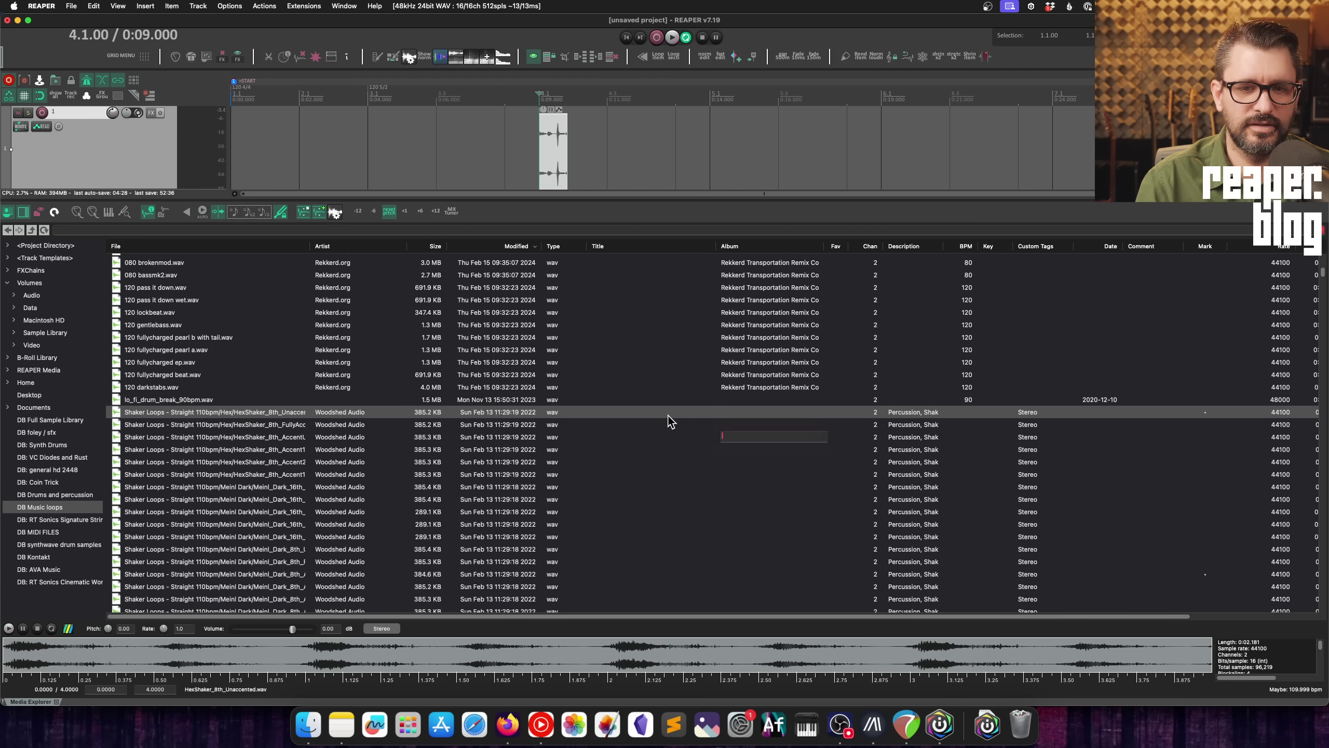
pyautogui.press('Up')
pyautogui.press('Up')
pyautogui.hotkey('shift', 'Tab')
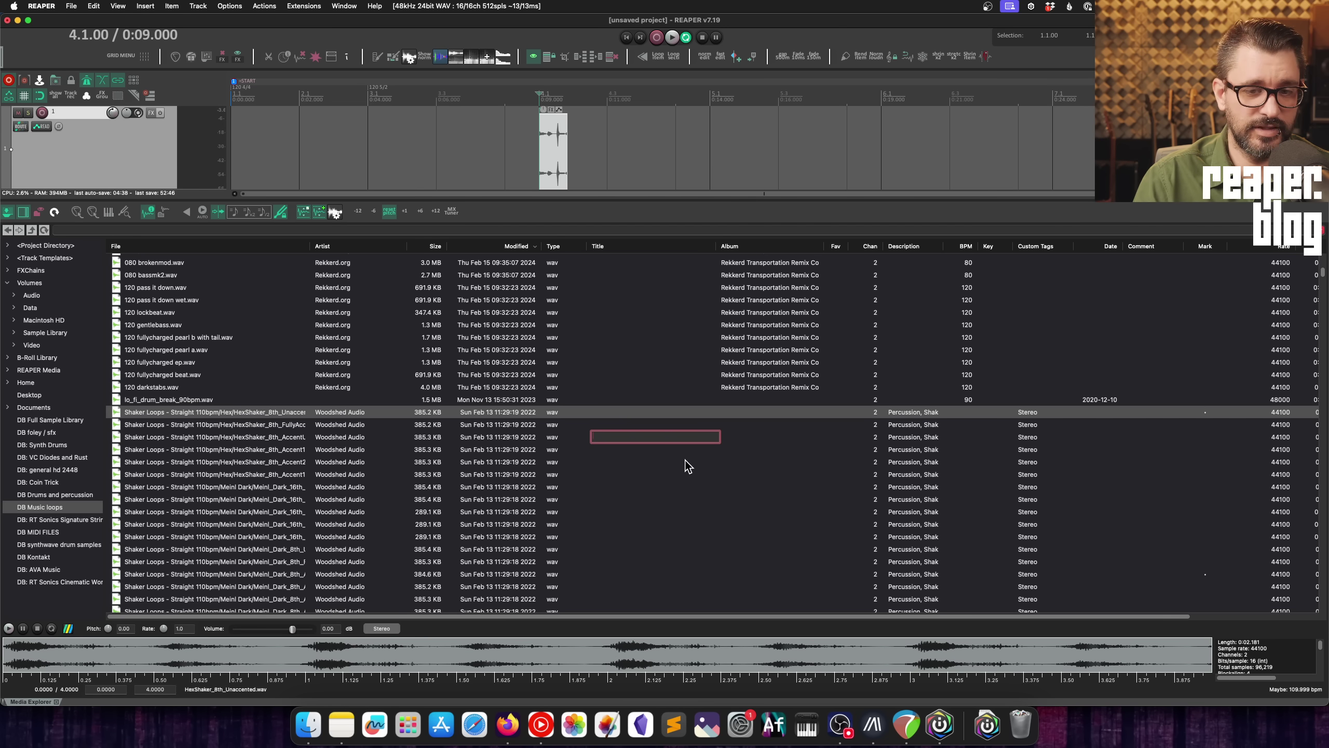
pyautogui.press('Escape')
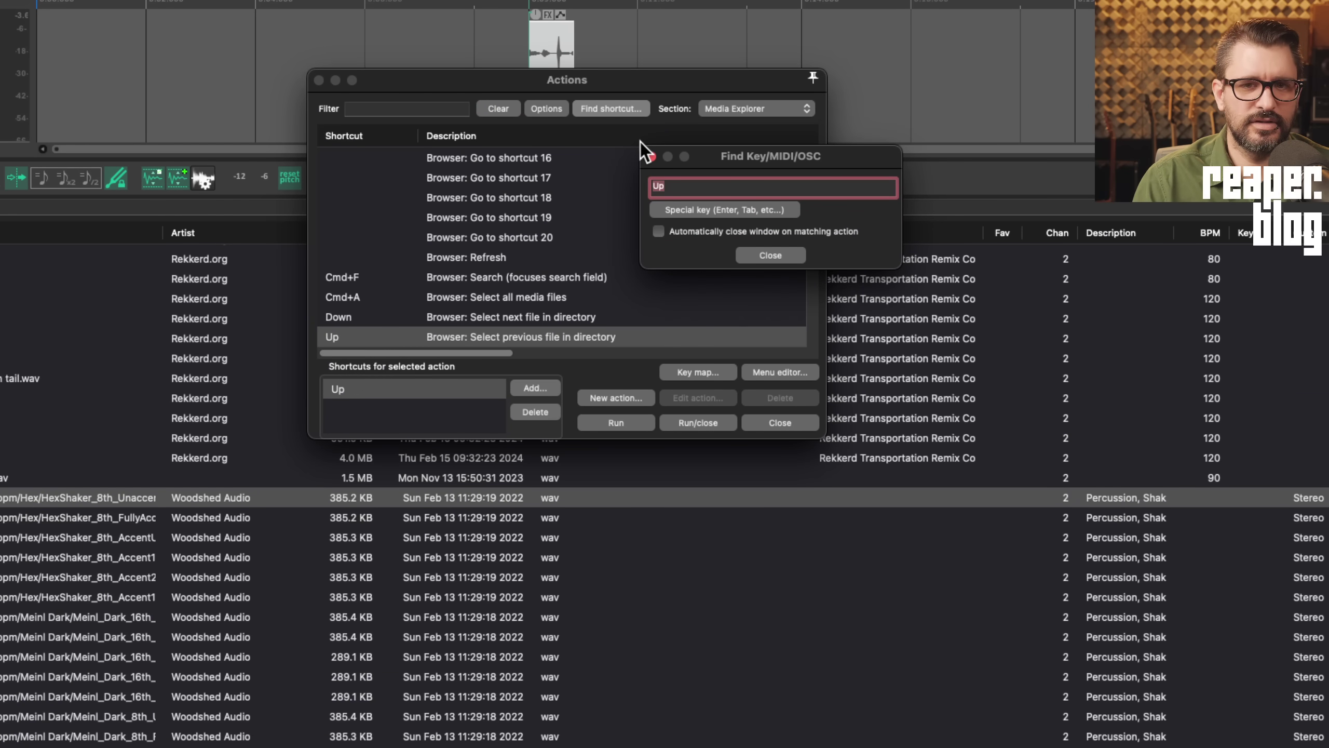
# Step: Look up the actions bound to the Left and Right navigation keys, then close the actions list
pyautogui.press('Left')
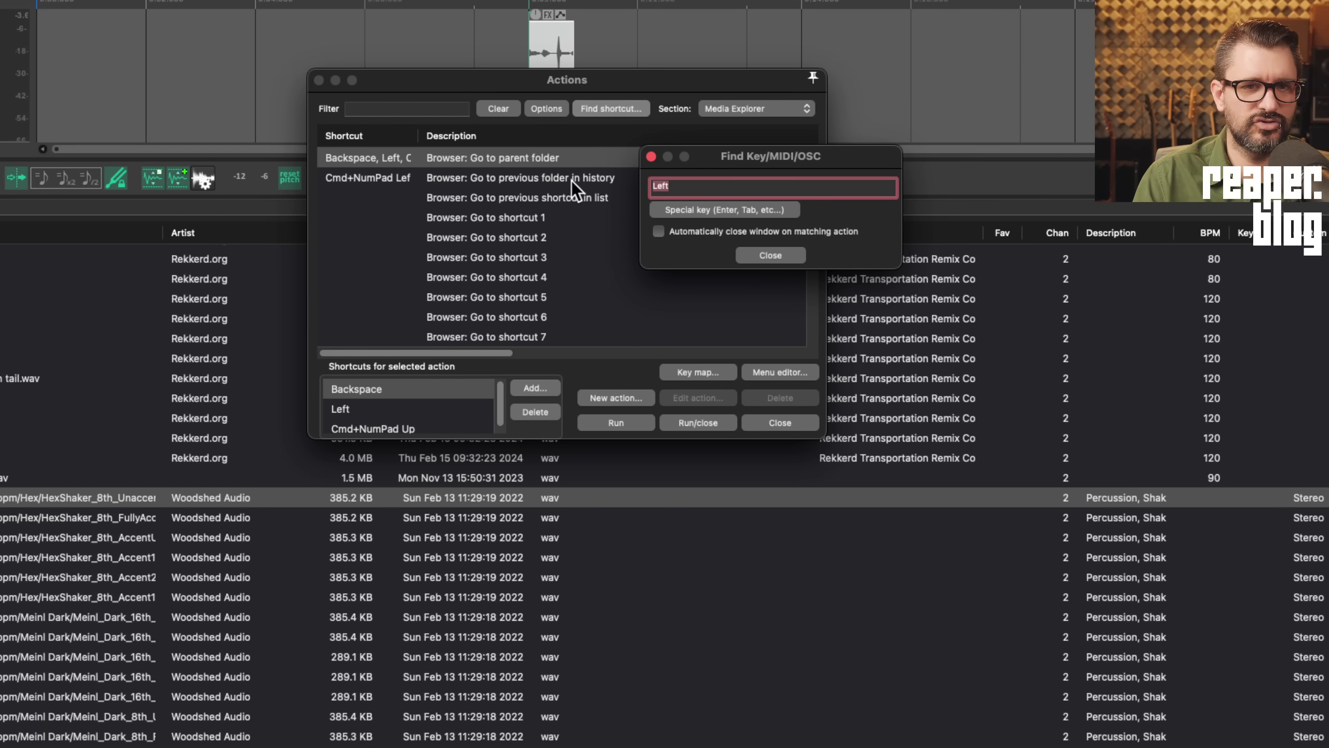
pyautogui.press('Right')
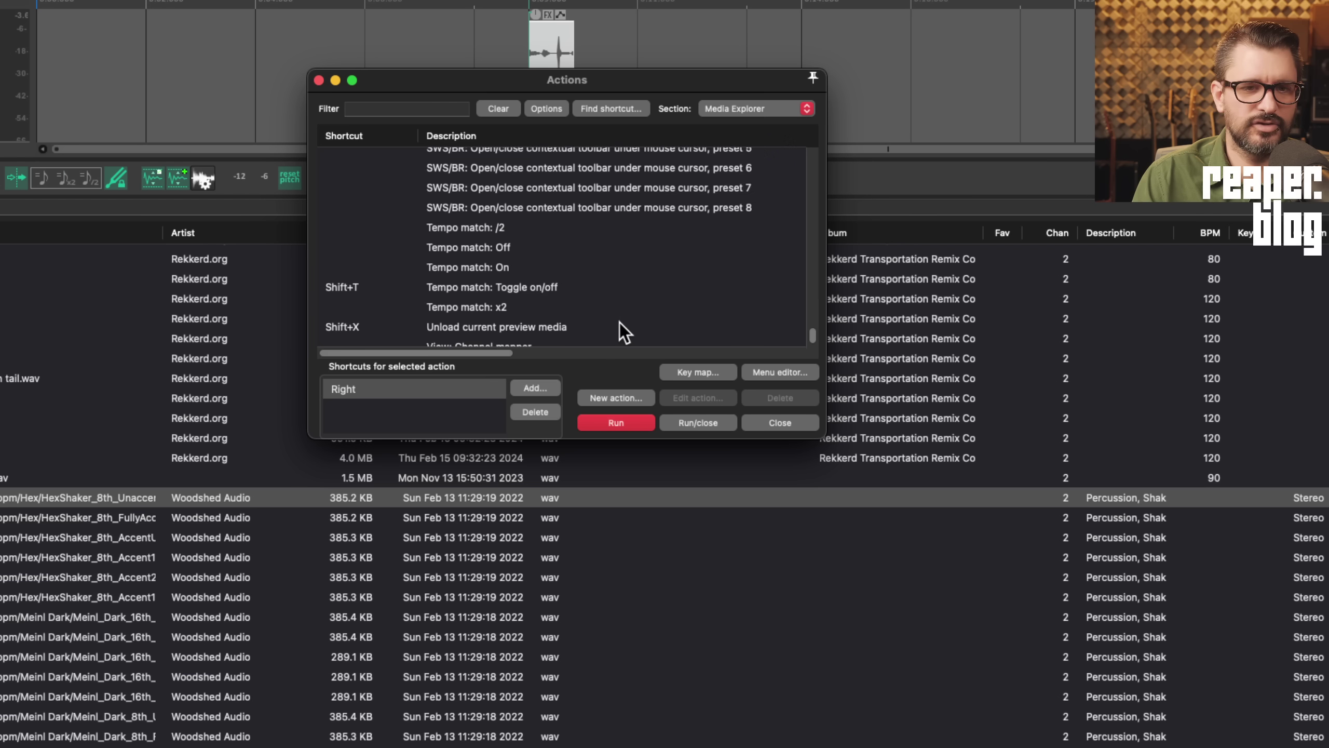
pyautogui.click(779, 424)
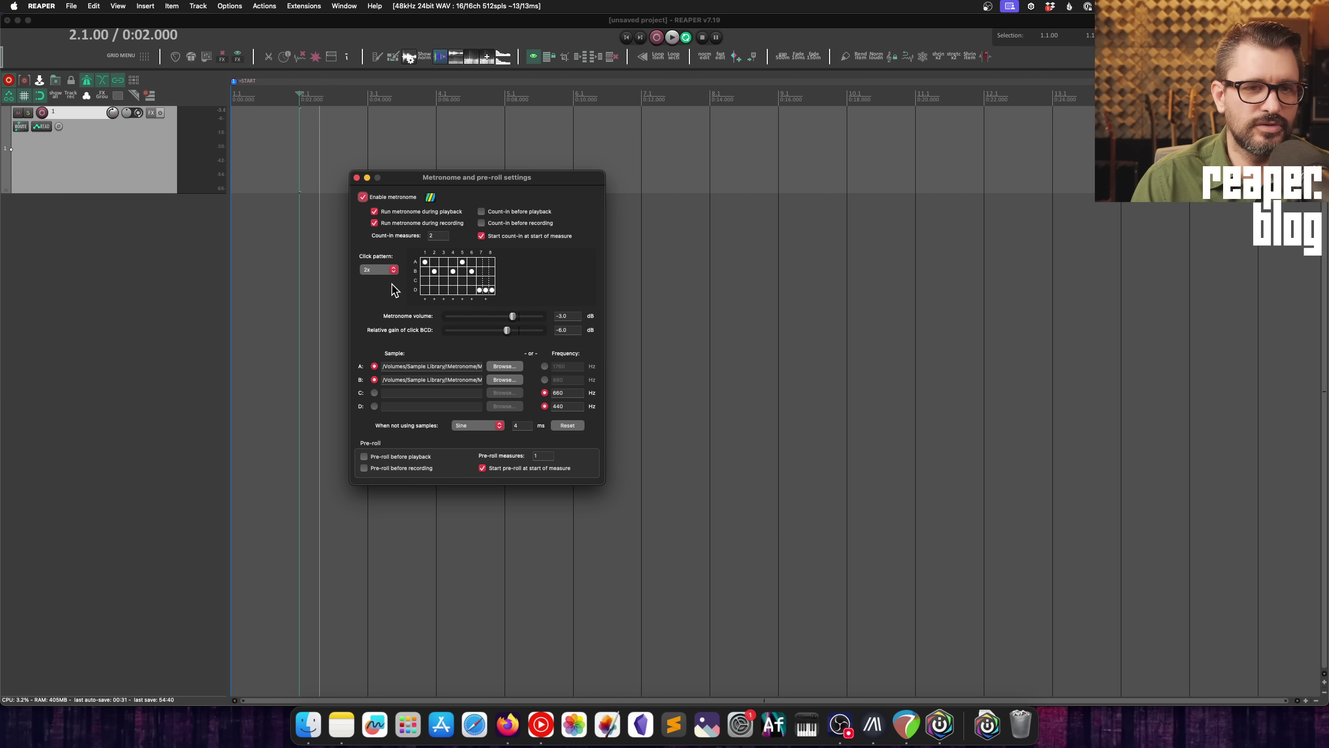
# Step: Close the metronome settings and set grid line spacing to follow the metronome pattern
pyautogui.click(356, 178)
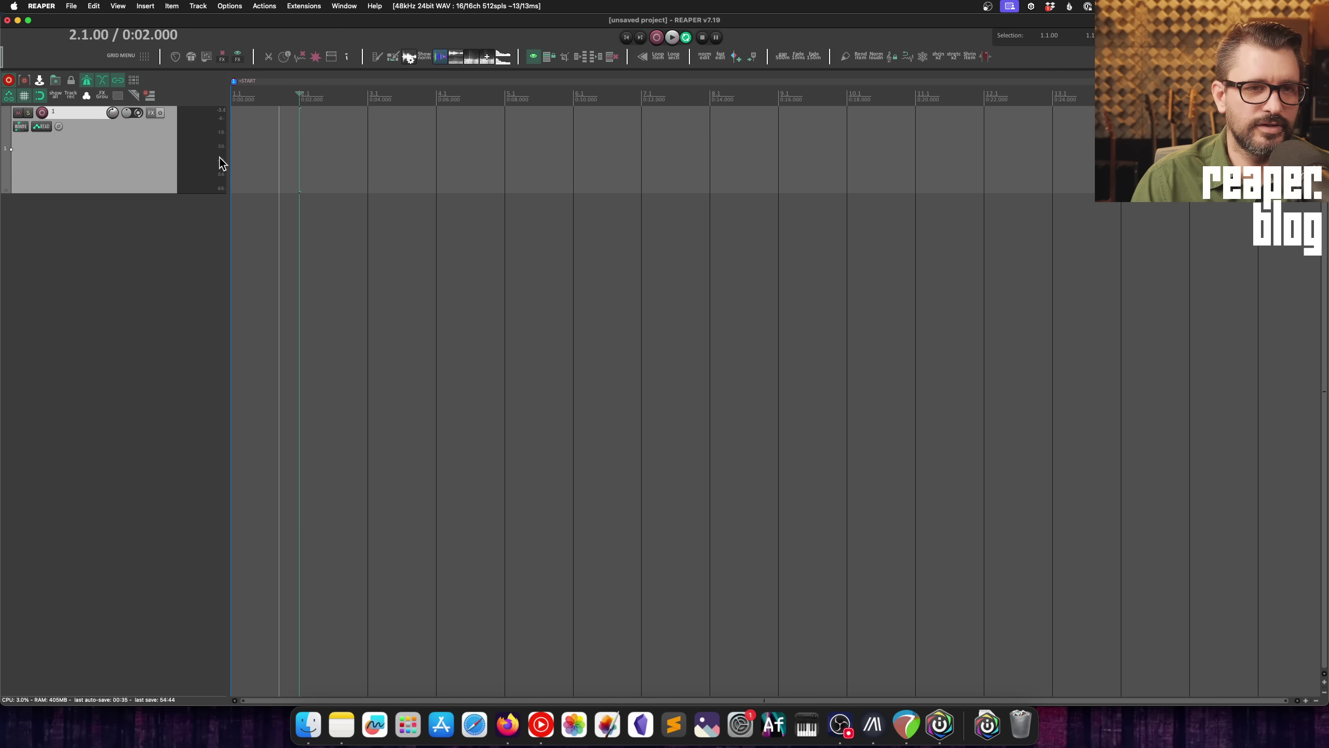
pyautogui.rightClick(25, 95)
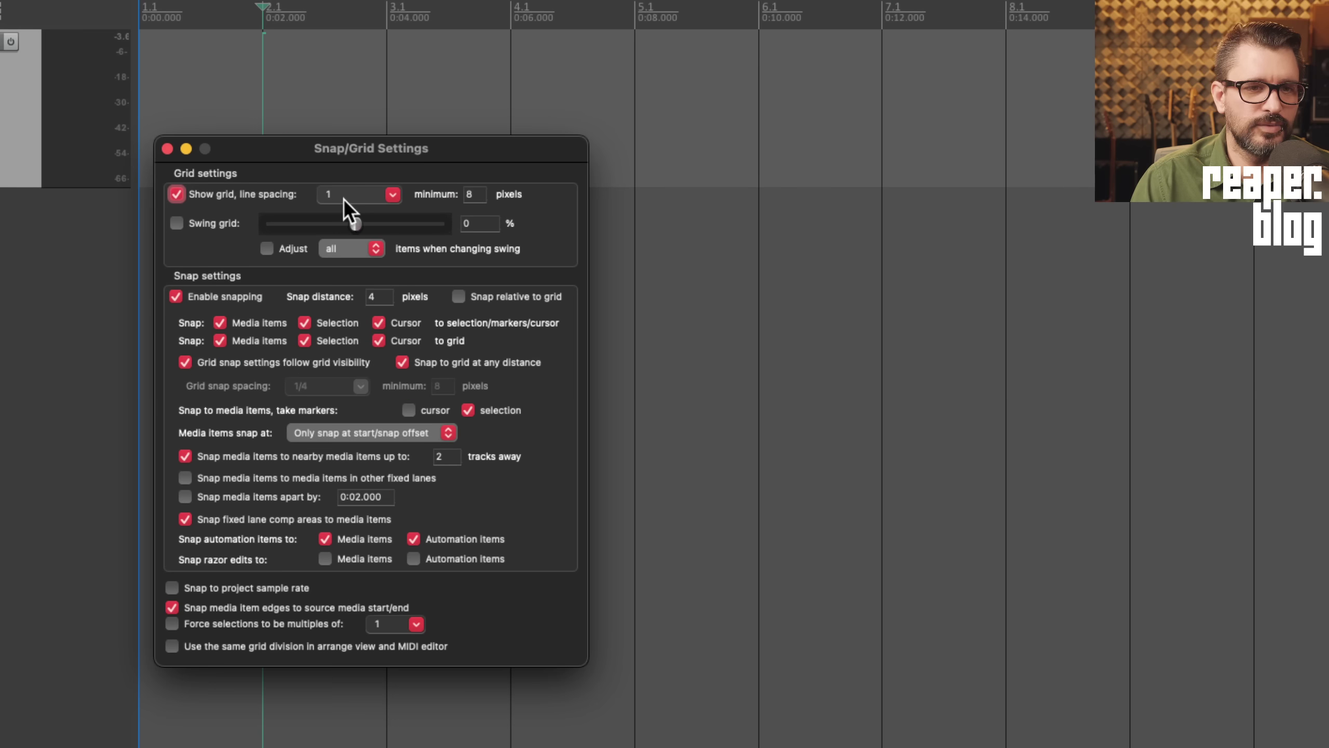
pyautogui.click(393, 195)
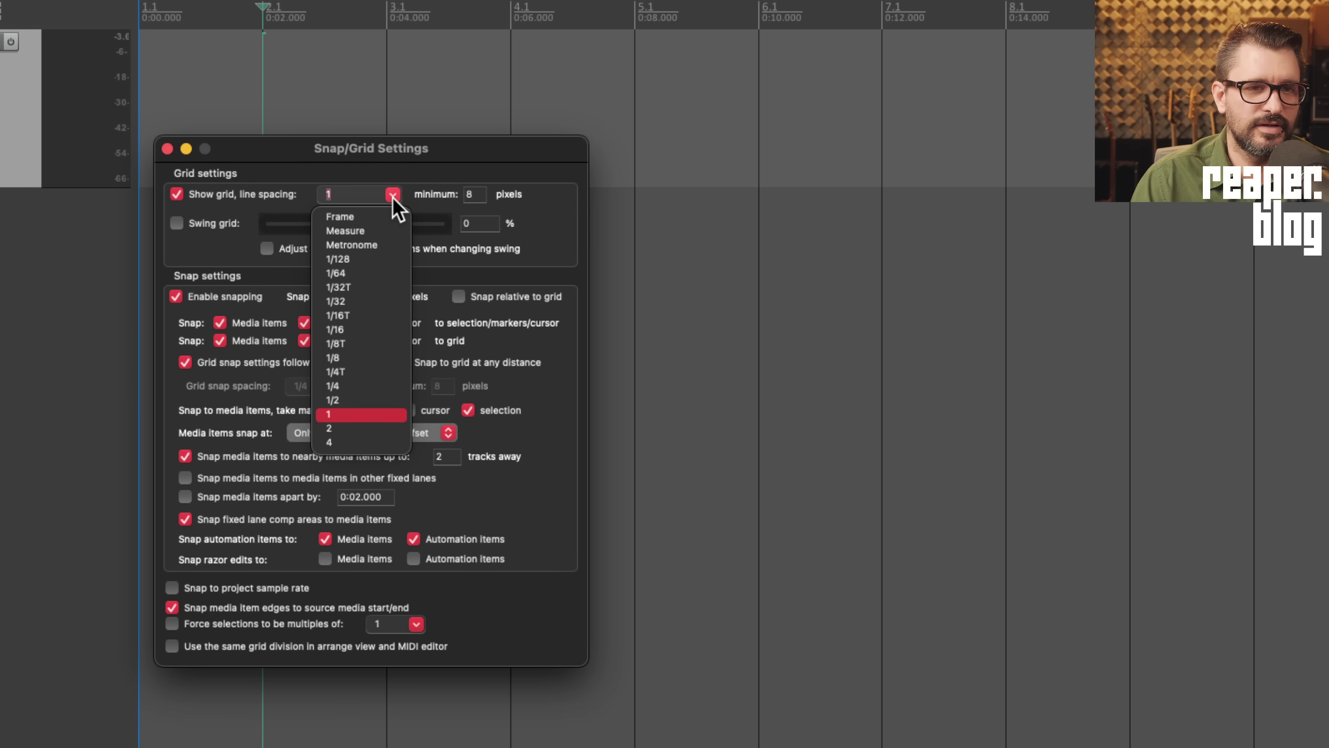
pyautogui.click(370, 245)
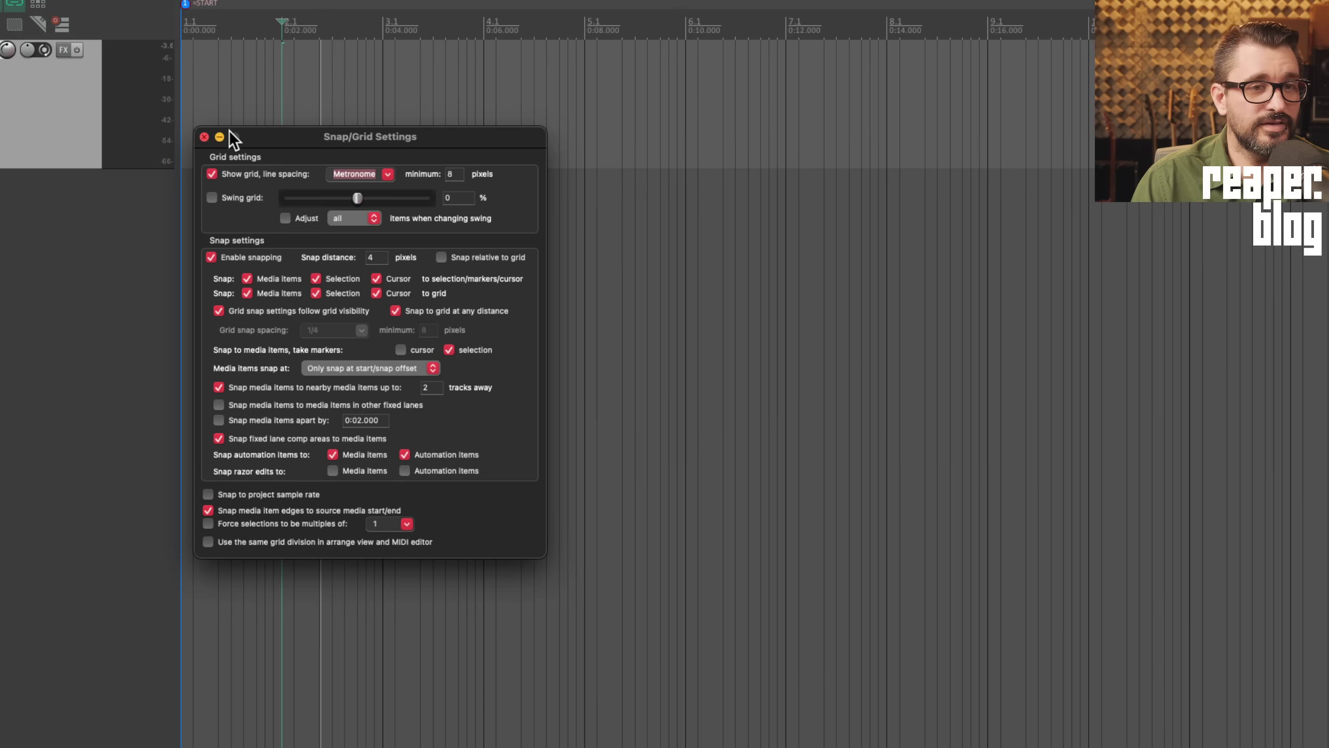
pyautogui.click(205, 137)
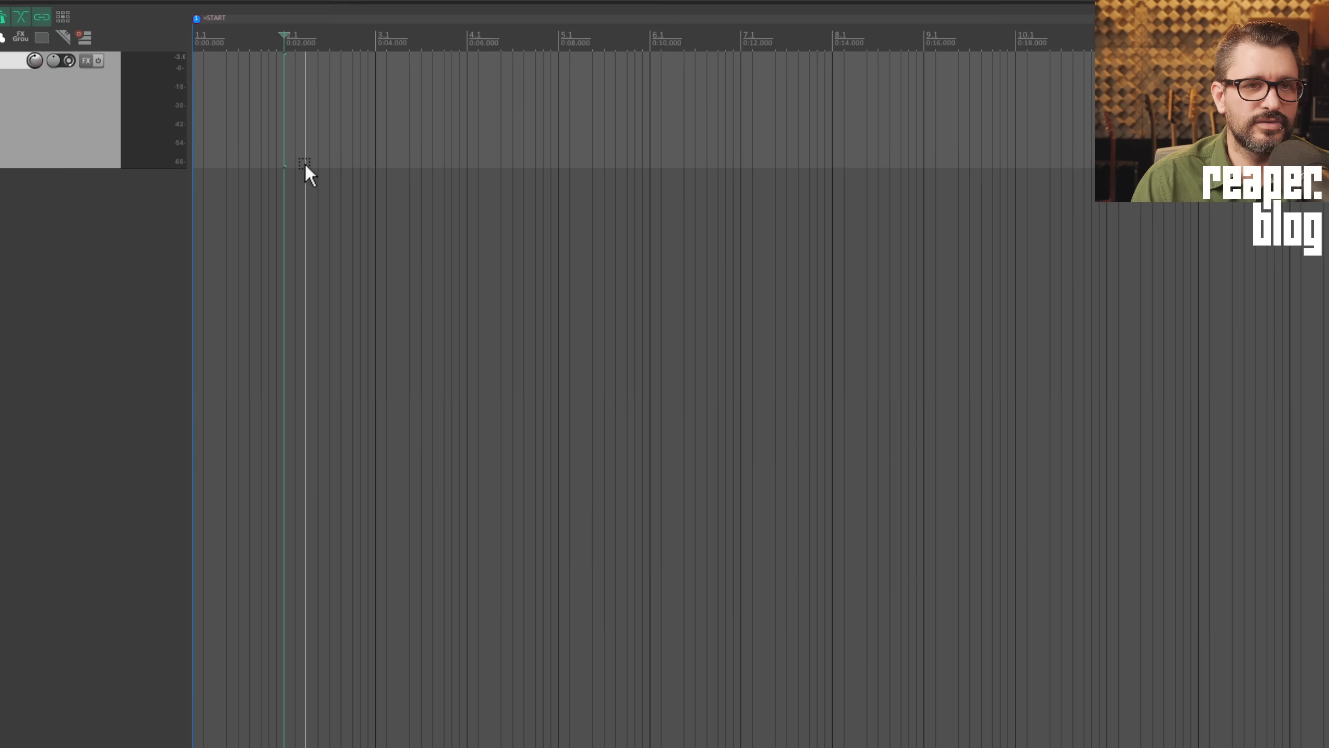
pyautogui.scroll(6, 317, 157)
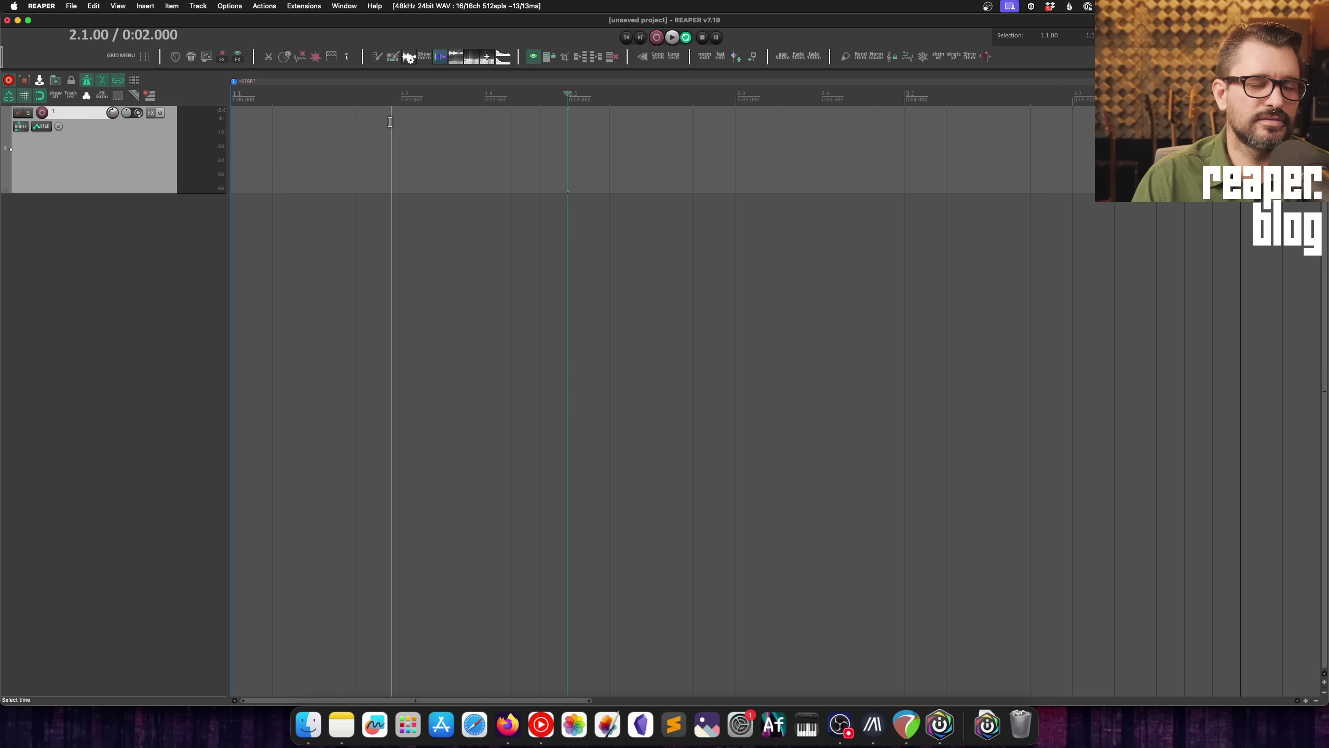
# Step: Close Snap/Grid Settings unchanged and switch the ruler to measures and fractions
pyautogui.rightClick(40, 97)
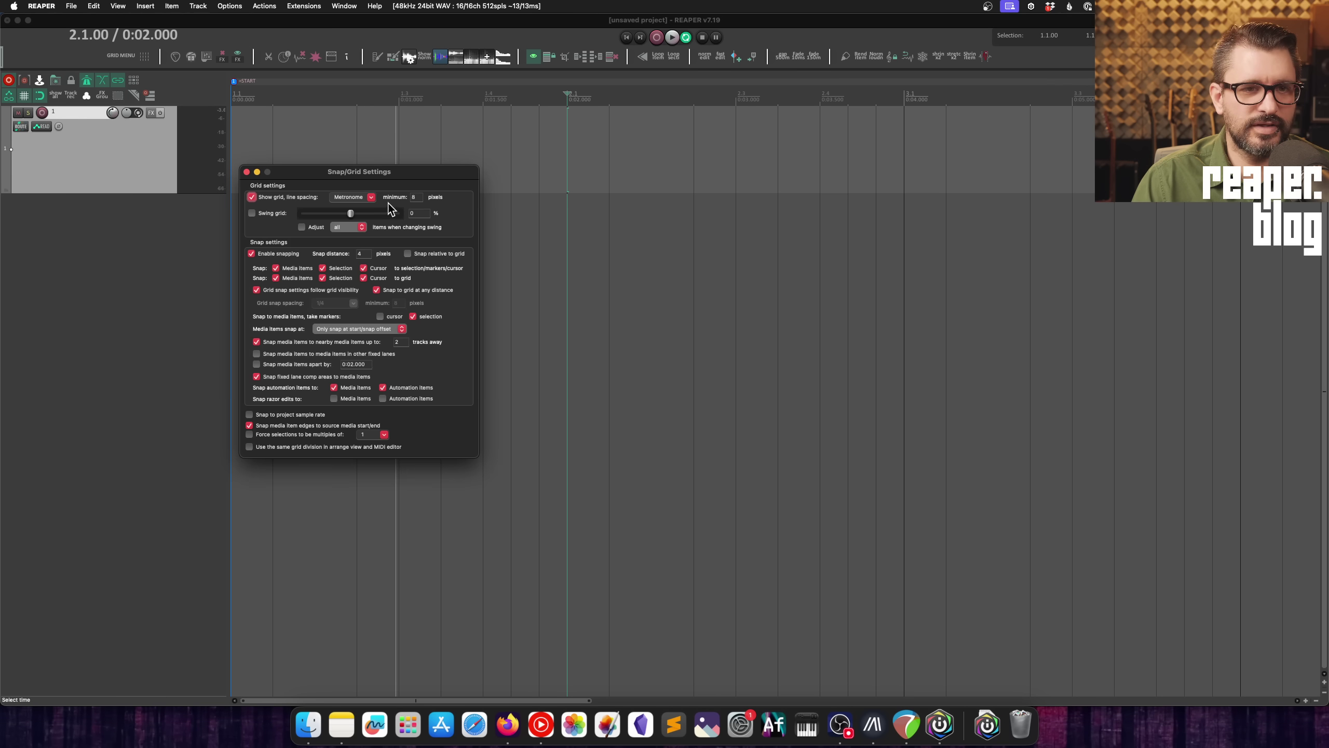
pyautogui.click(371, 197)
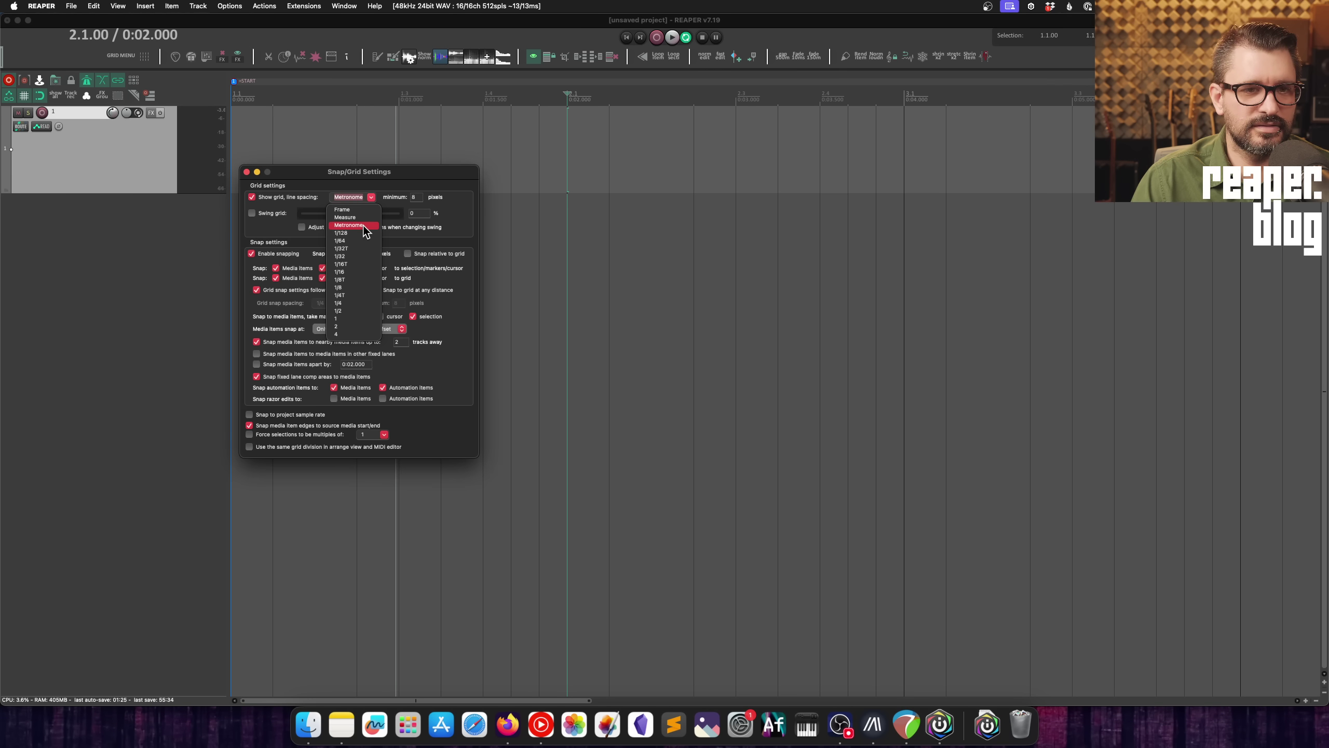
pyautogui.click(247, 172)
pyautogui.click(247, 172)
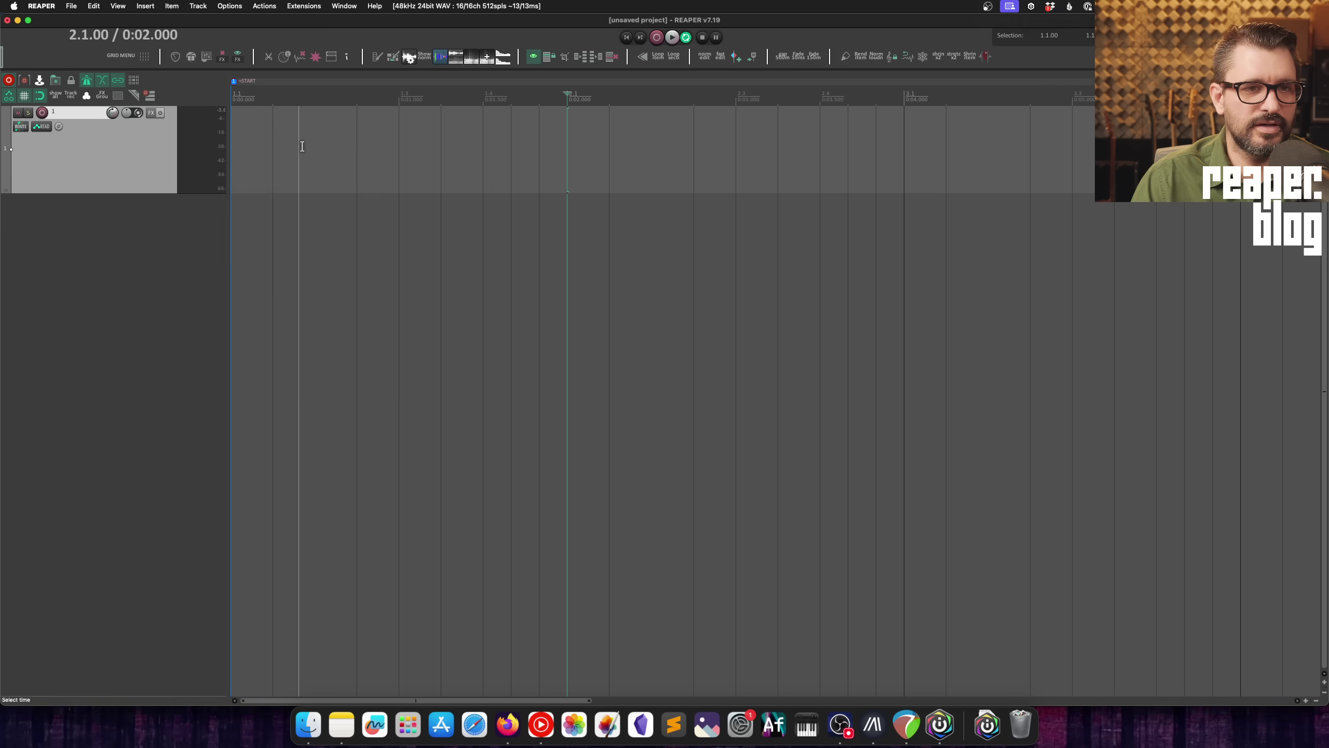
pyautogui.rightClick(399, 91)
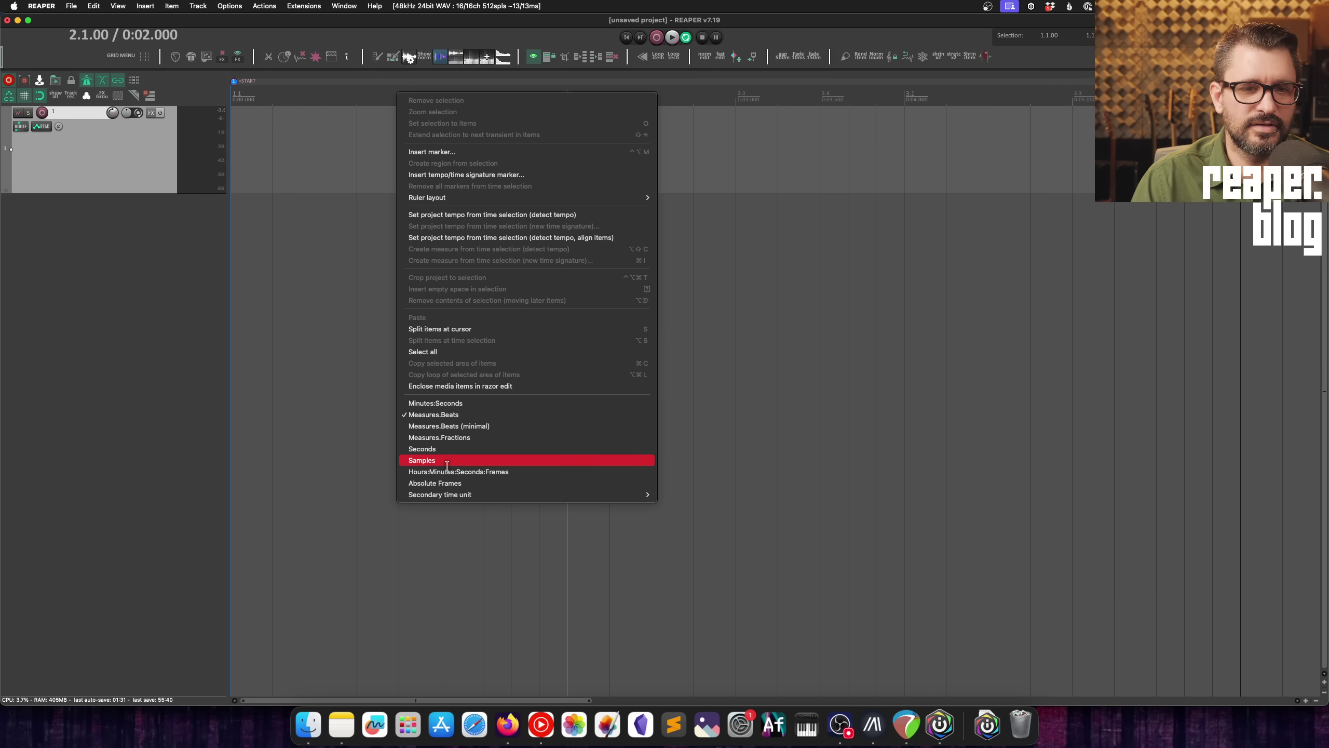
pyautogui.rightClick(422, 93)
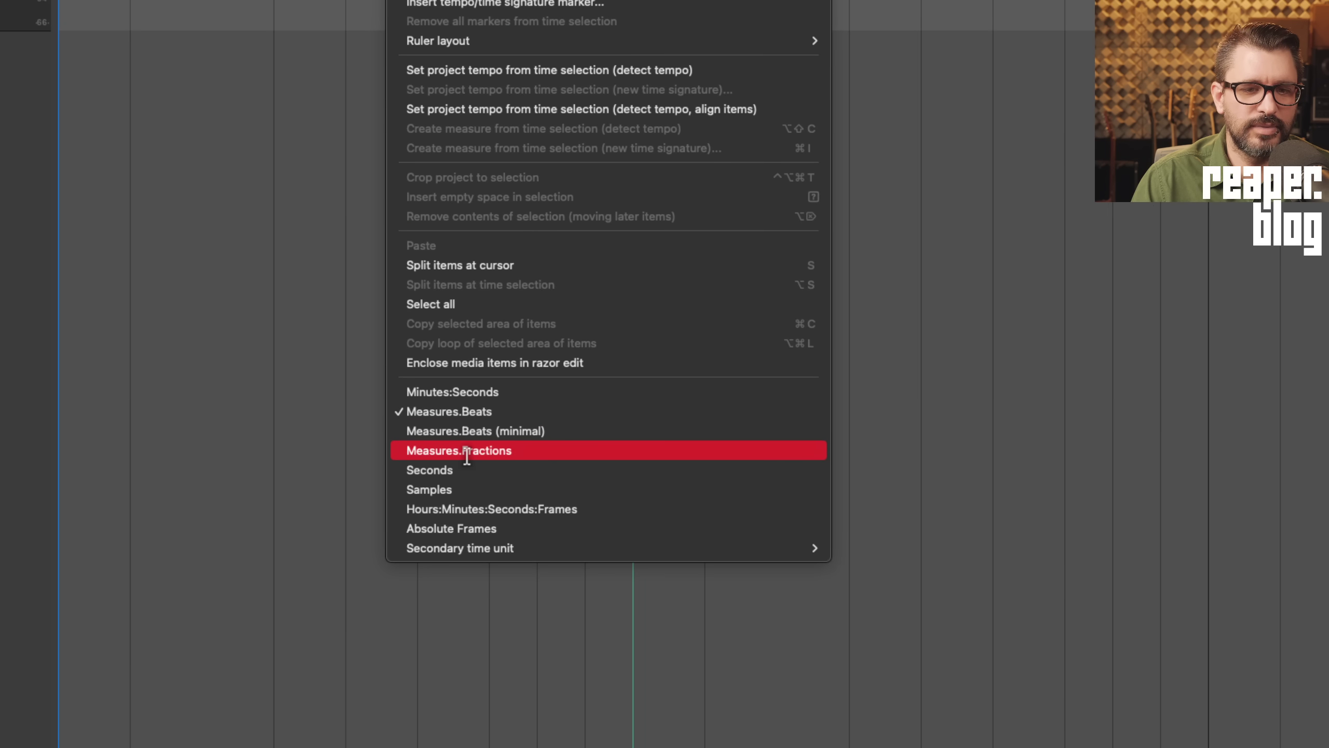
pyautogui.click(467, 451)
# Step: Reopen Snap/Grid Settings with Alt+L and set grid line spacing to 1/8
pyautogui.hotkey('alt', 'l')
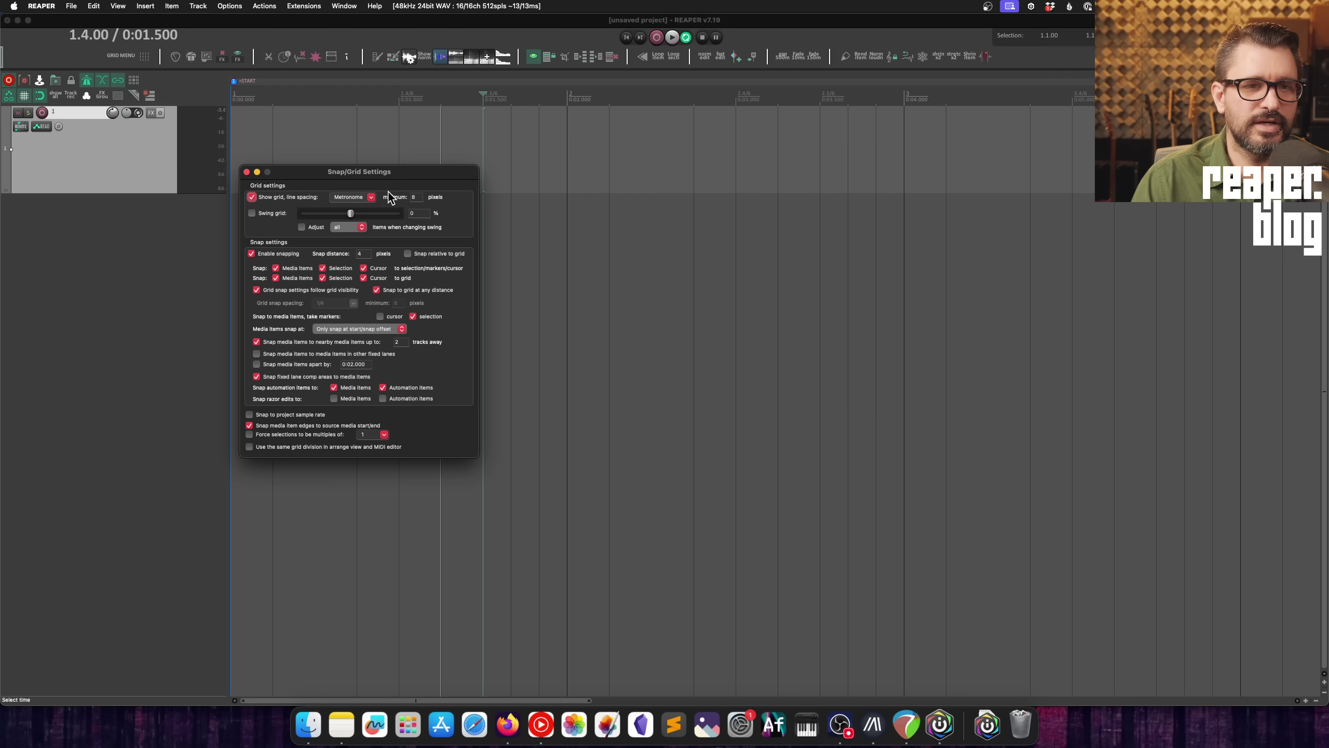
pyautogui.click(372, 197)
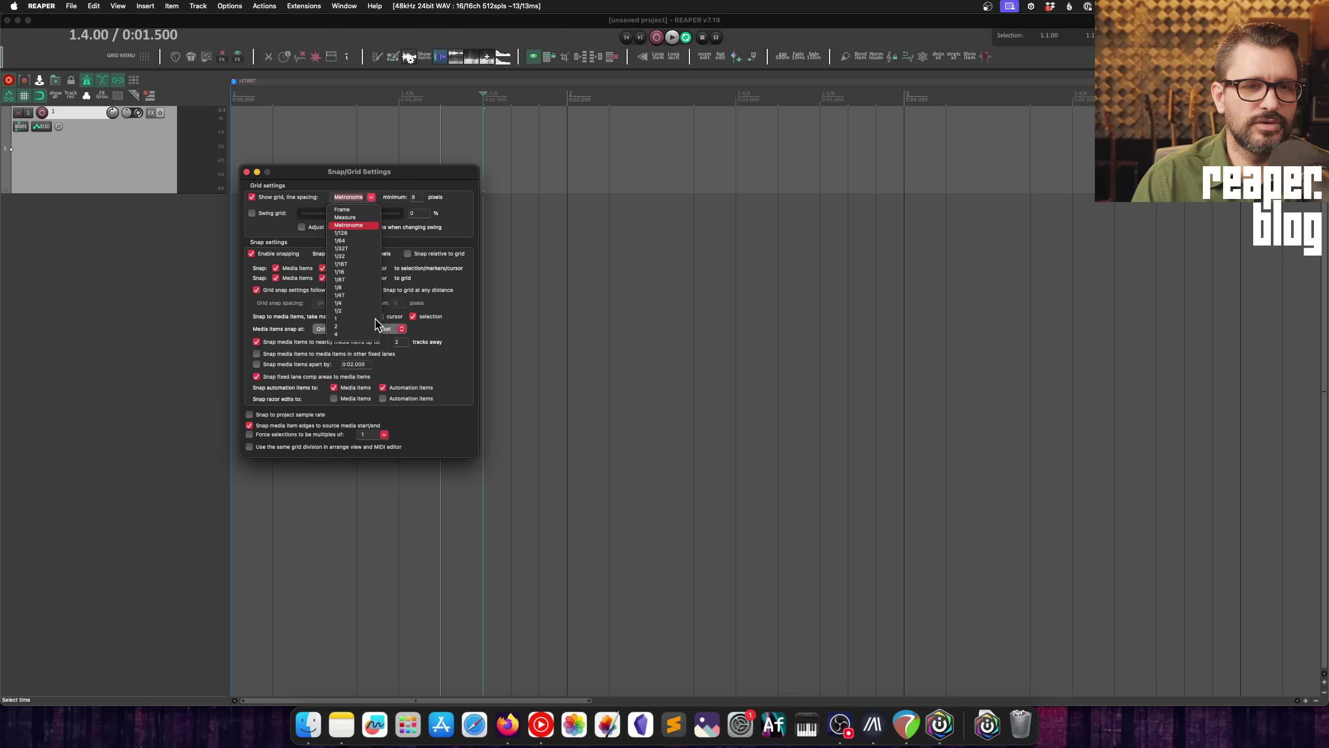
pyautogui.click(352, 286)
pyautogui.click(246, 172)
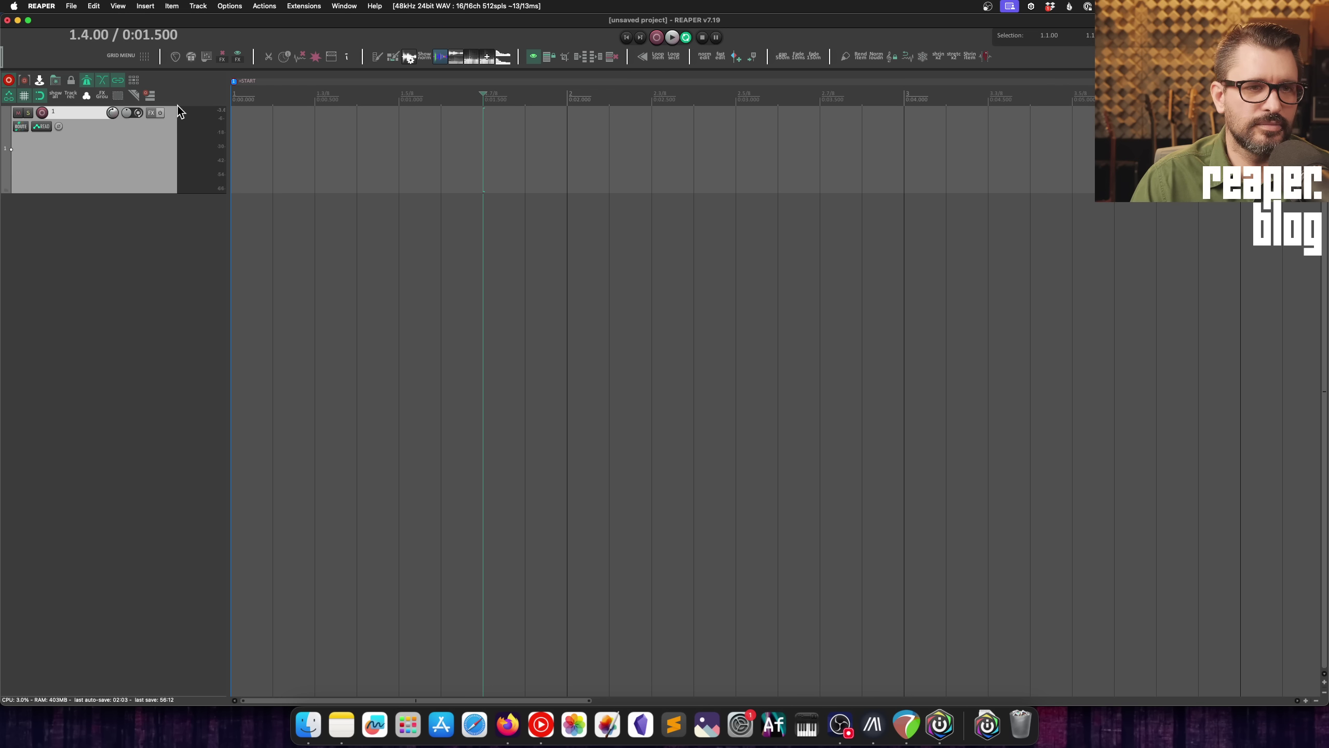
# Step: Try measures.beats and minimal ruler formats, then return the ruler to measures and fractions
pyautogui.rightClick(455, 97)
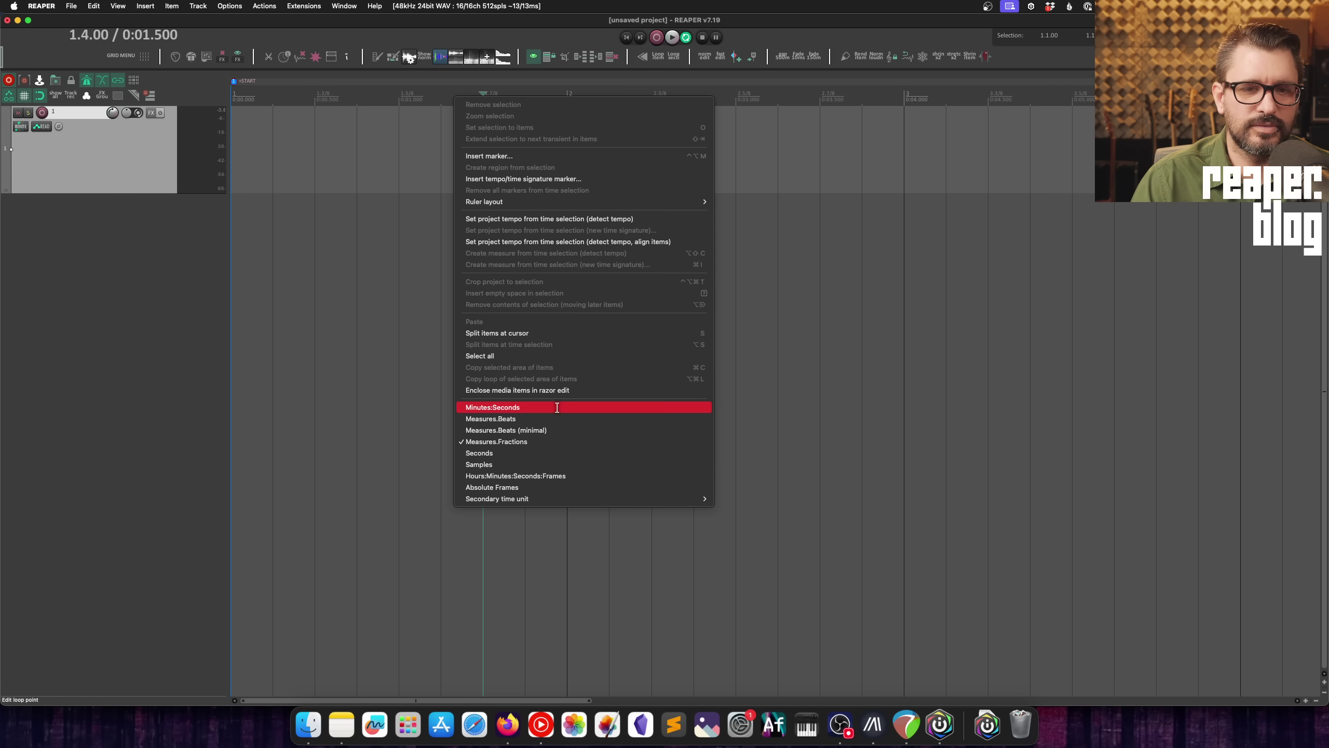
pyautogui.click(532, 419)
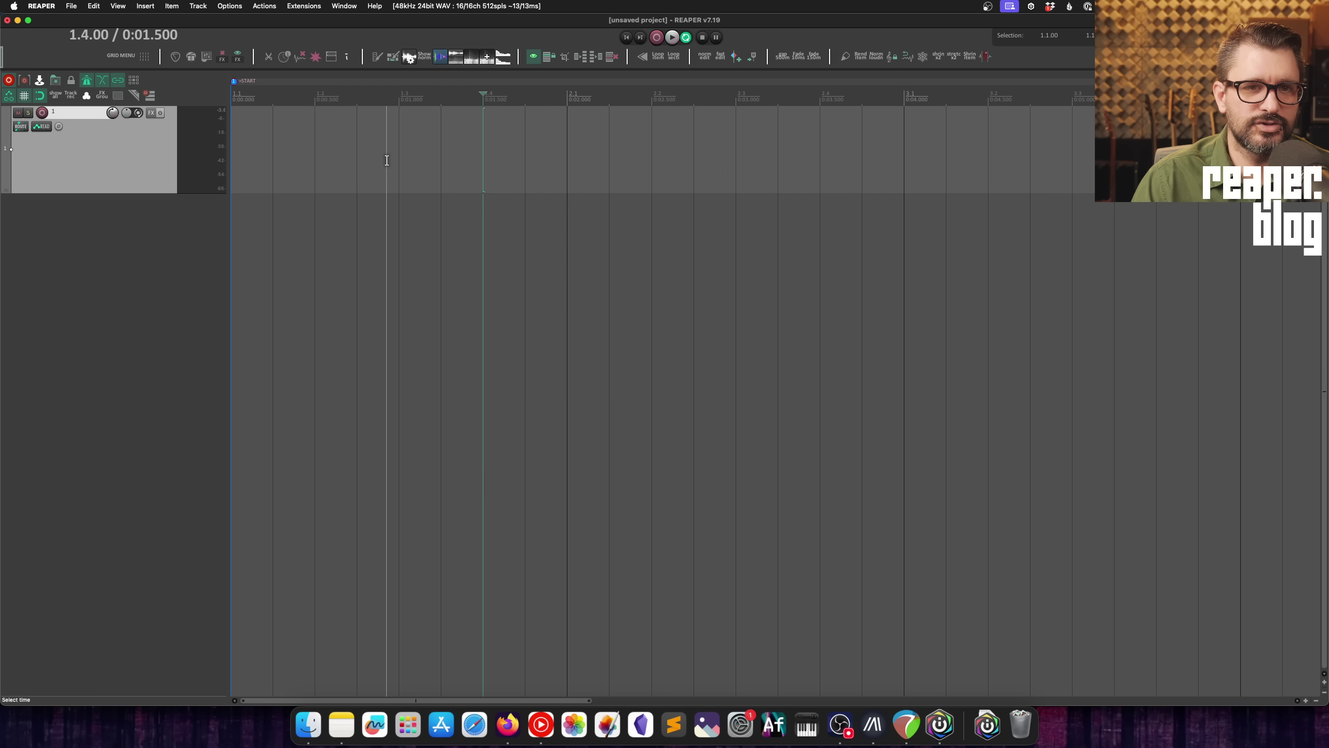
pyautogui.rightClick(419, 100)
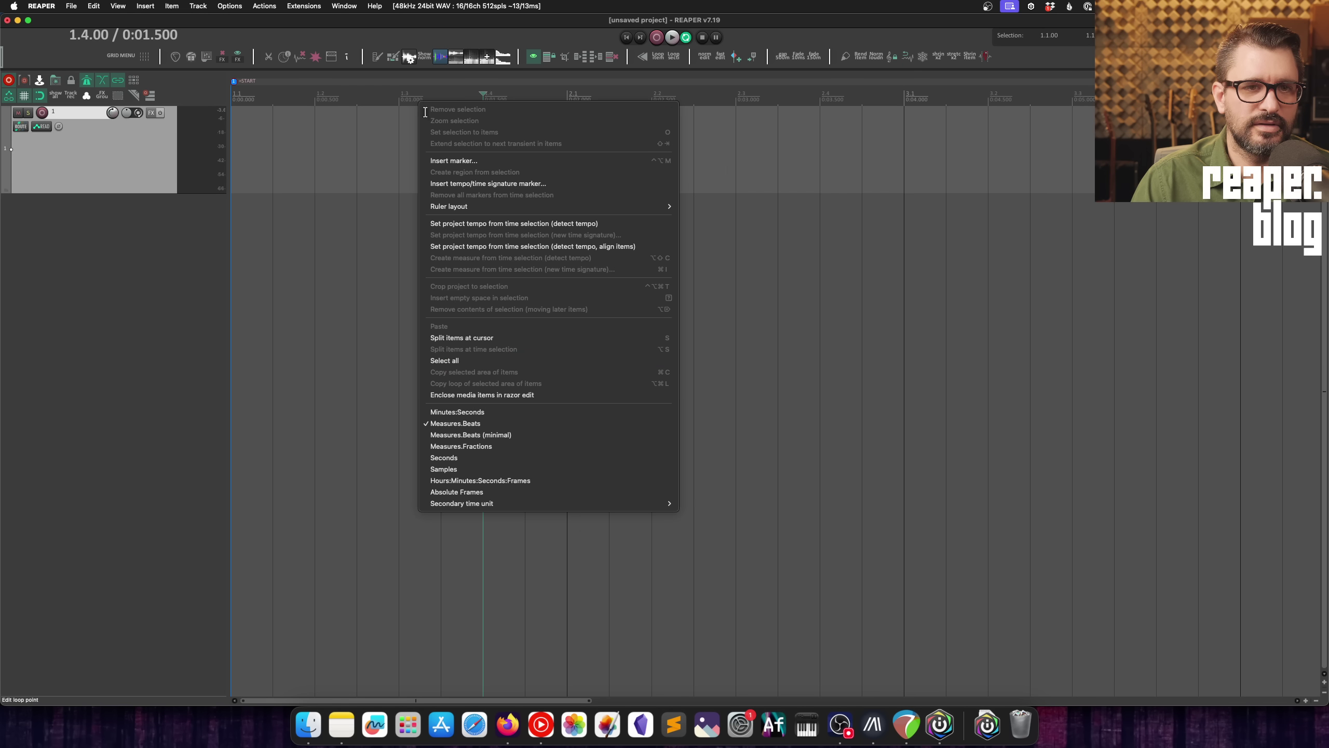
pyautogui.click(525, 435)
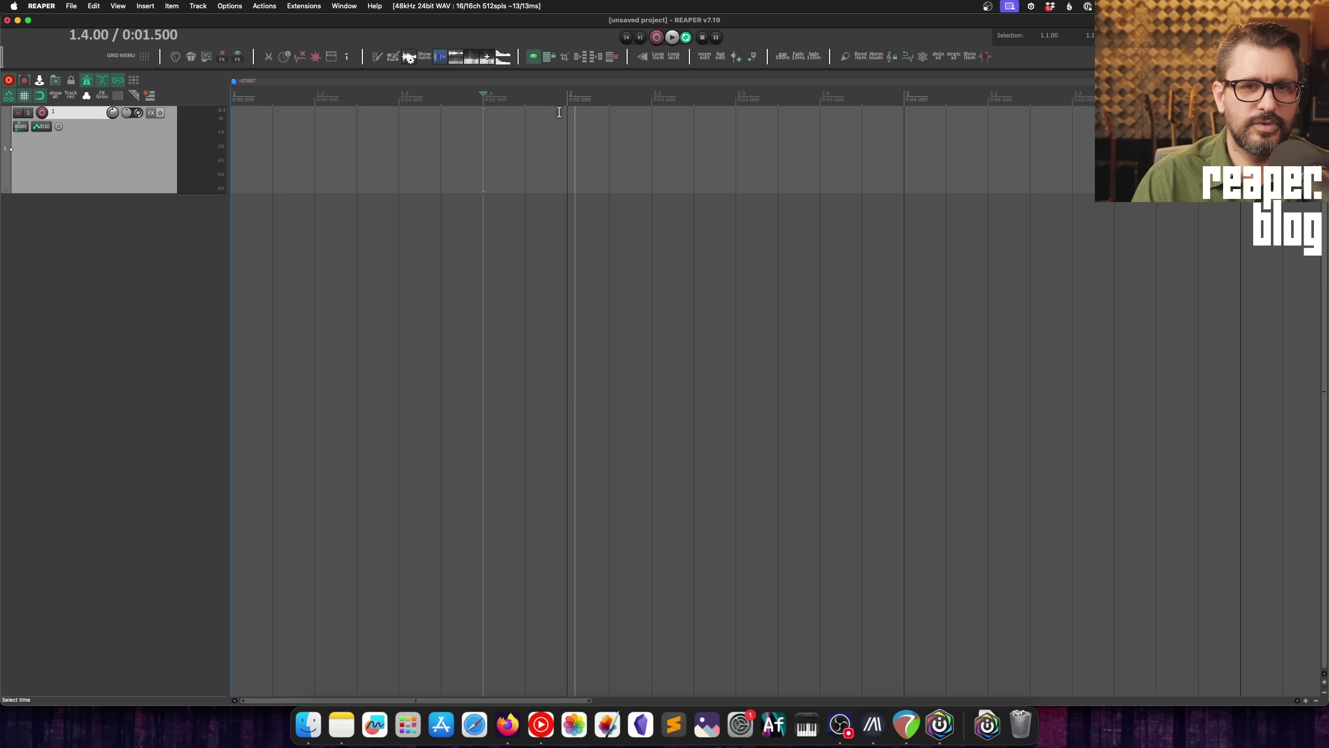
pyautogui.rightClick(571, 96)
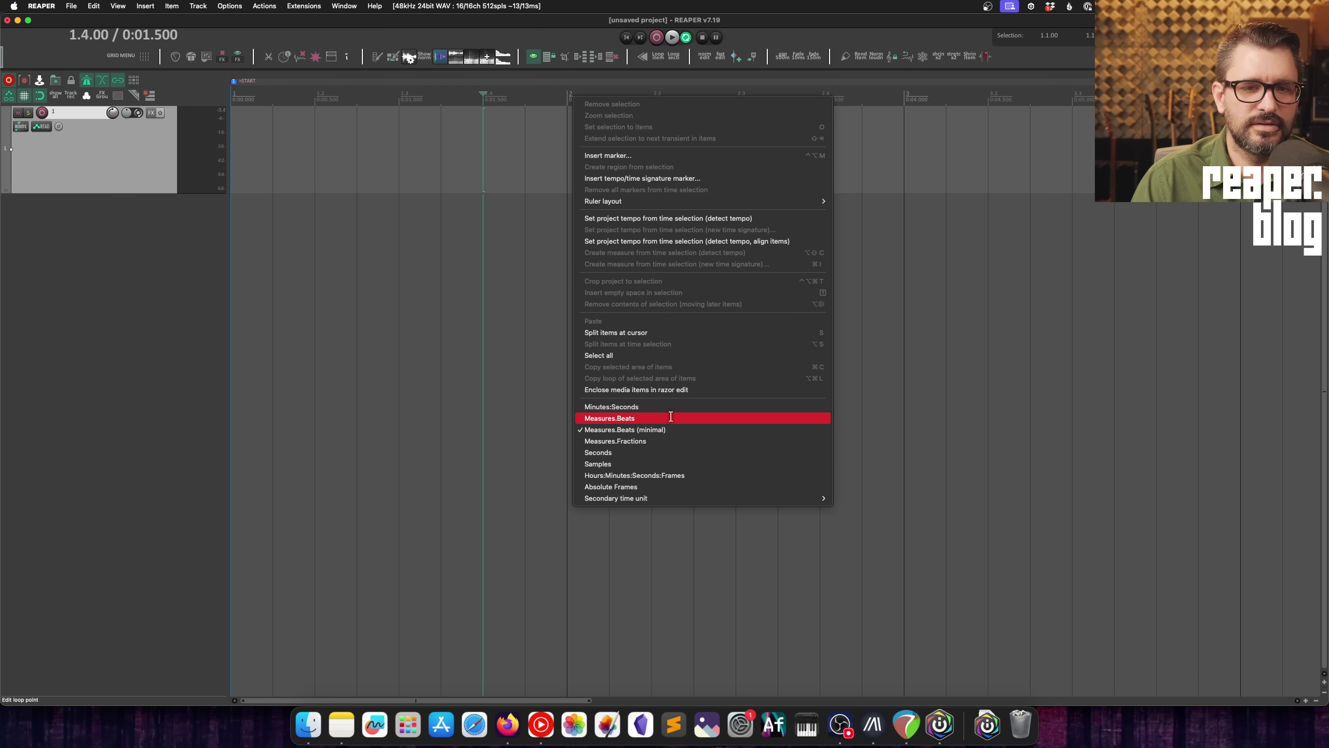
pyautogui.click(655, 444)
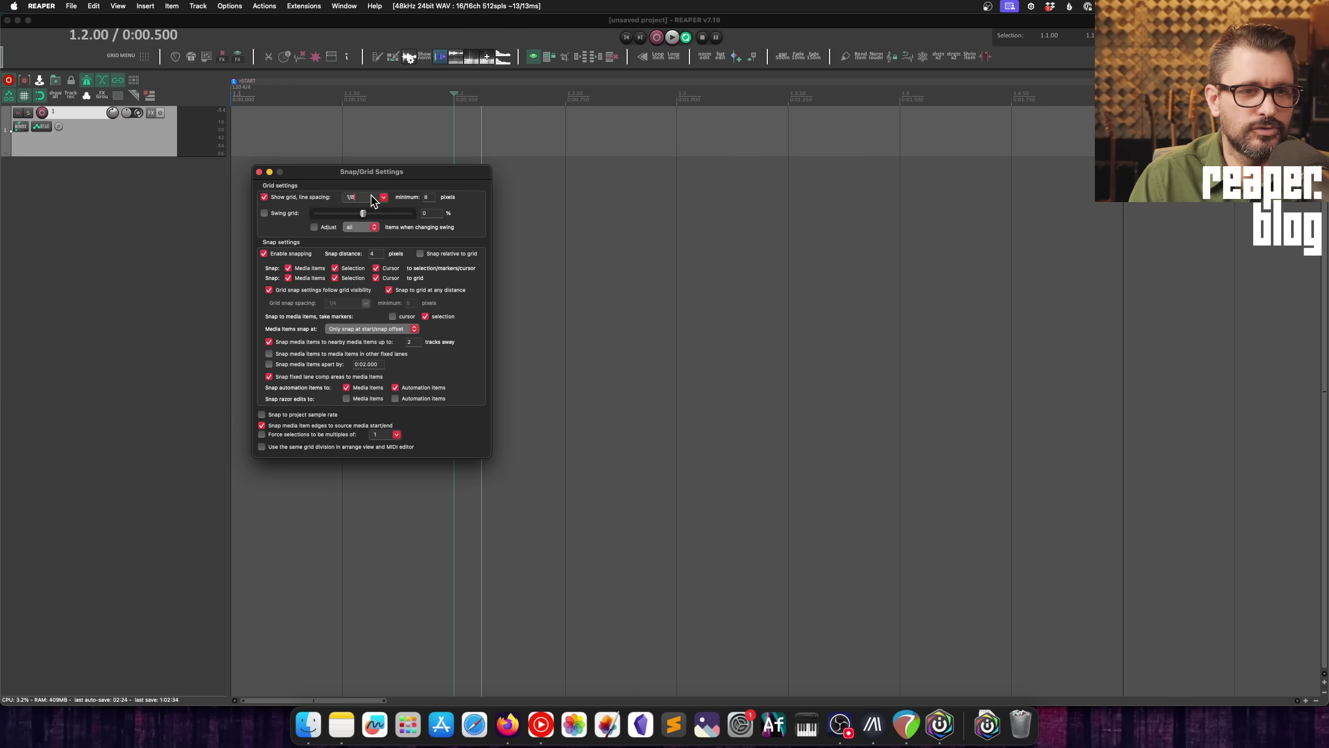
# Step: Try 1/8., 1/16T and 1/16d grid spacings, settling on plain 1/16
pyautogui.click(370, 199)
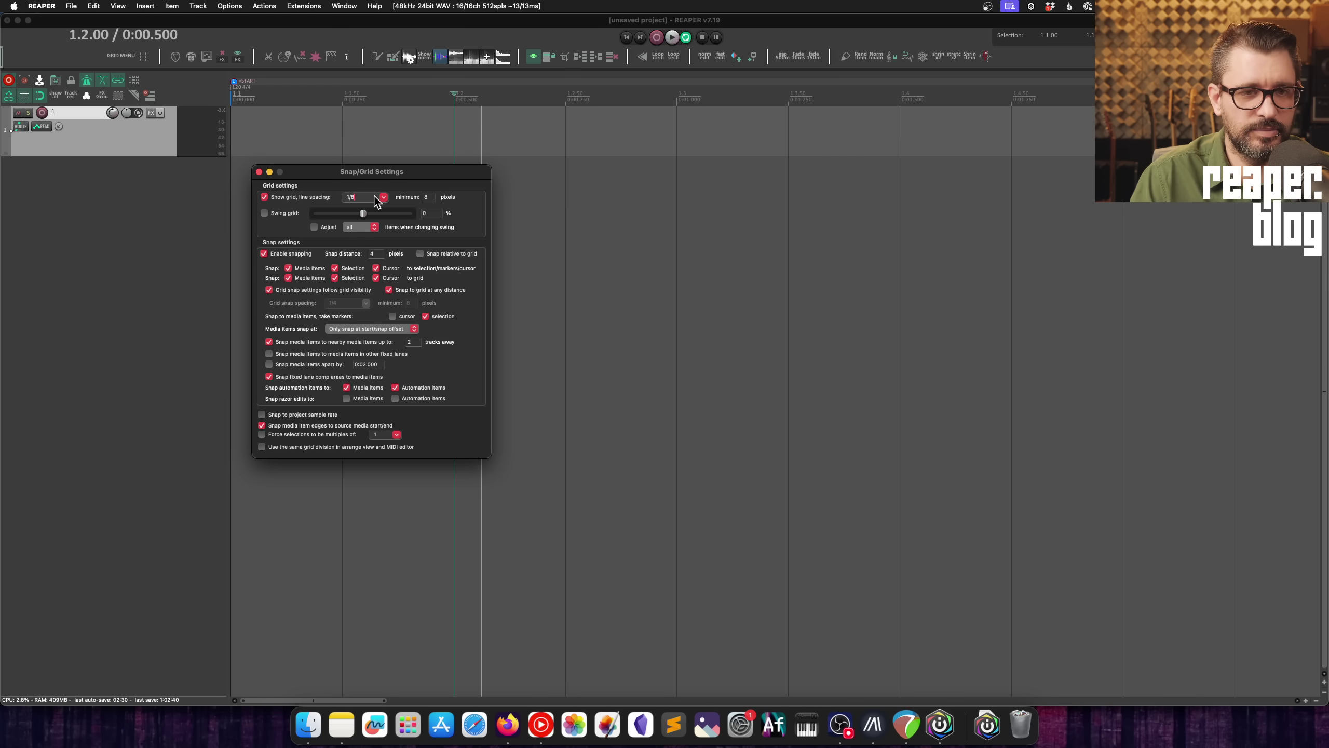
pyautogui.write('.')
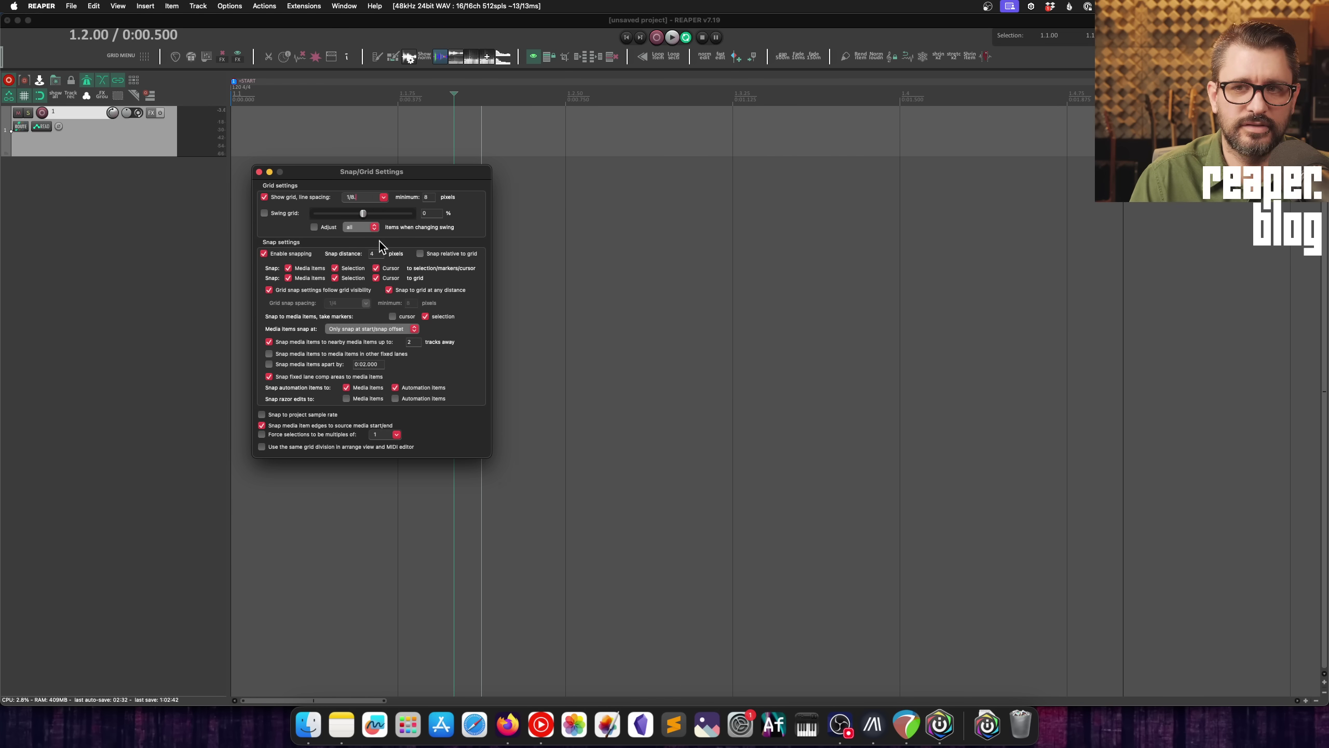
pyautogui.press('BackSpace')
pyautogui.press('BackSpace')
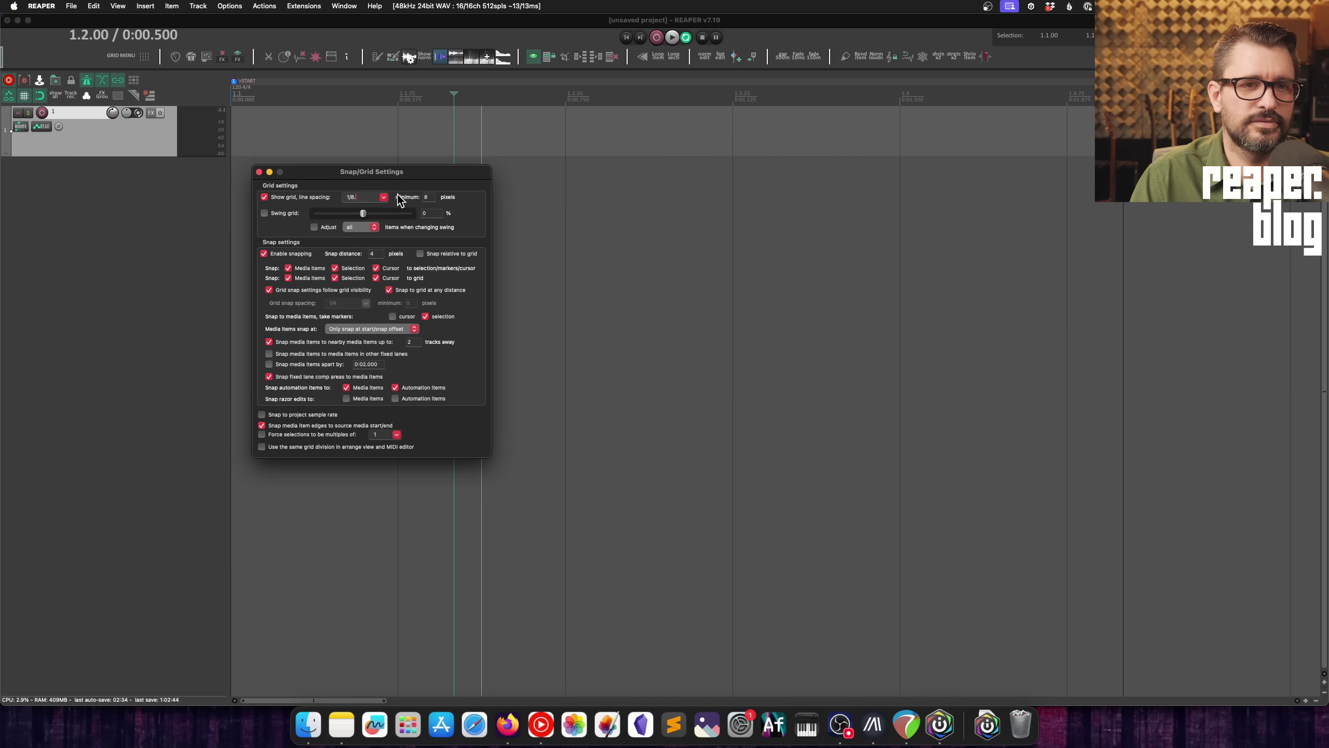
pyautogui.write('16')
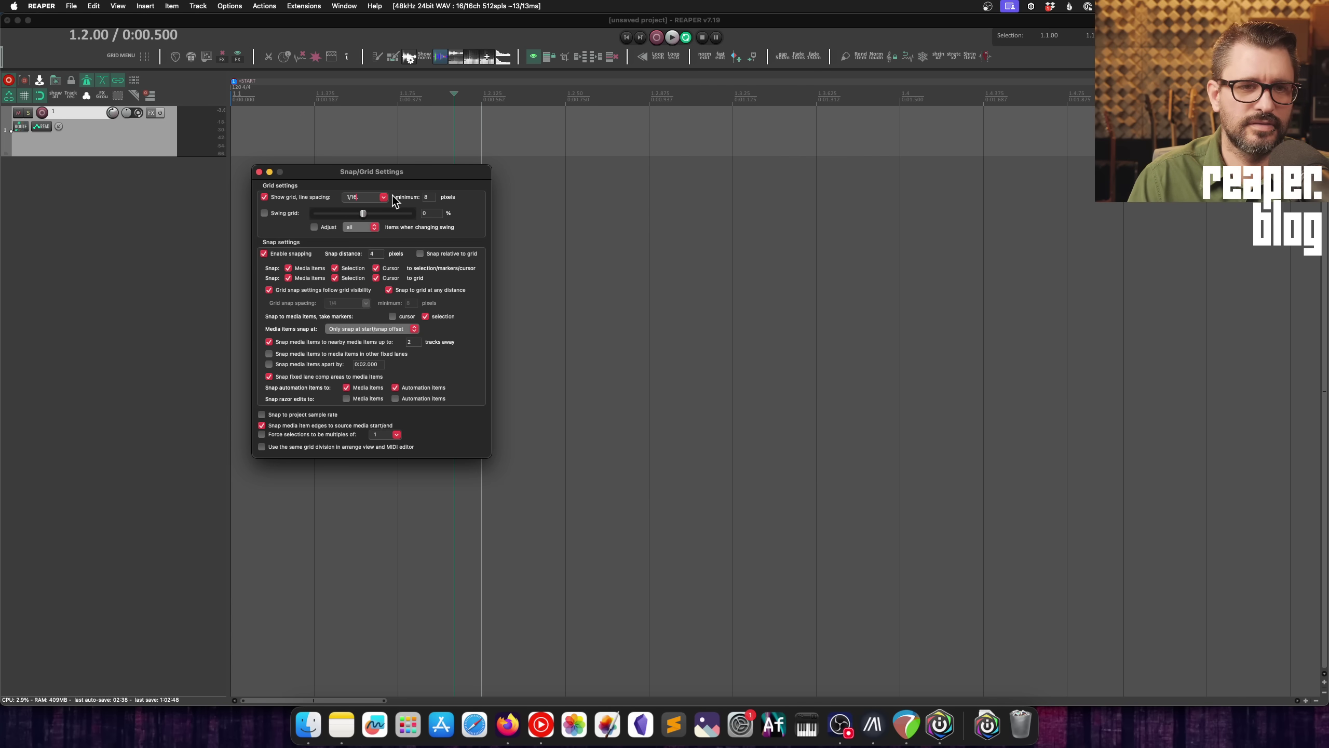
pyautogui.press('Return')
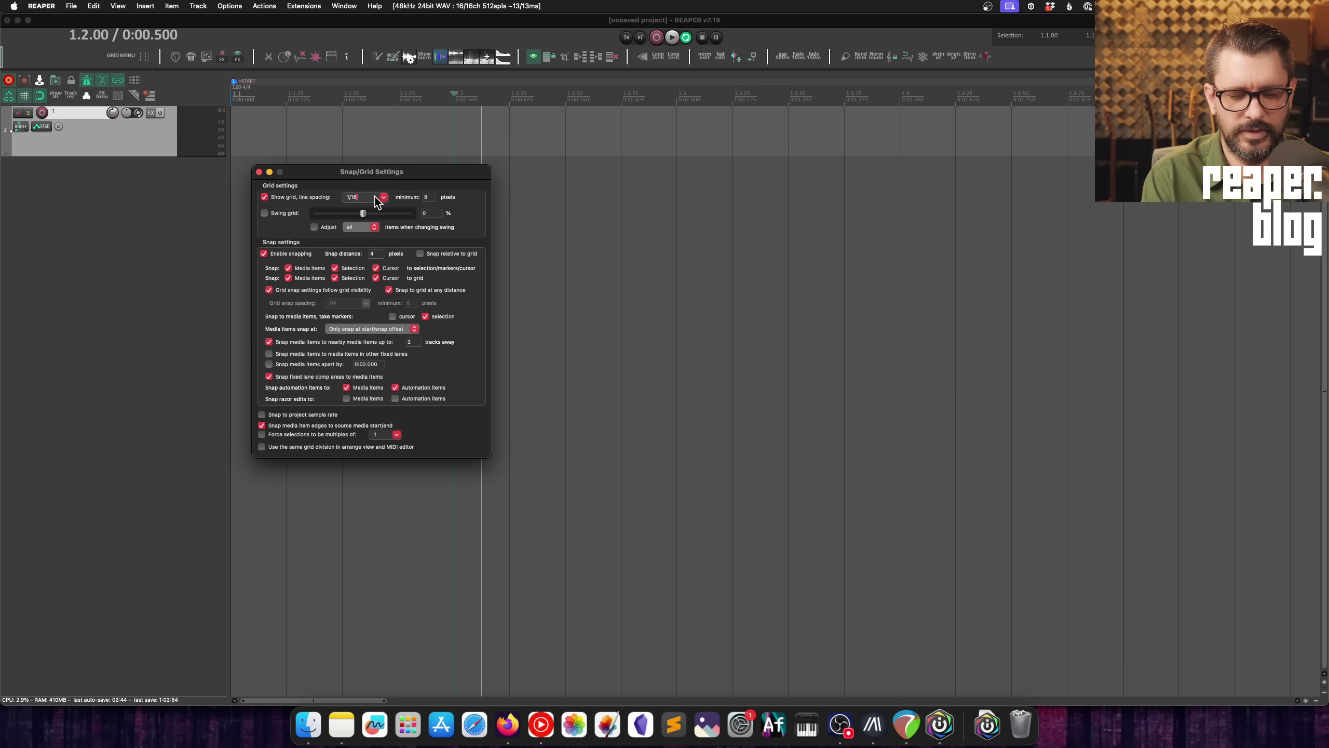
pyautogui.write('T')
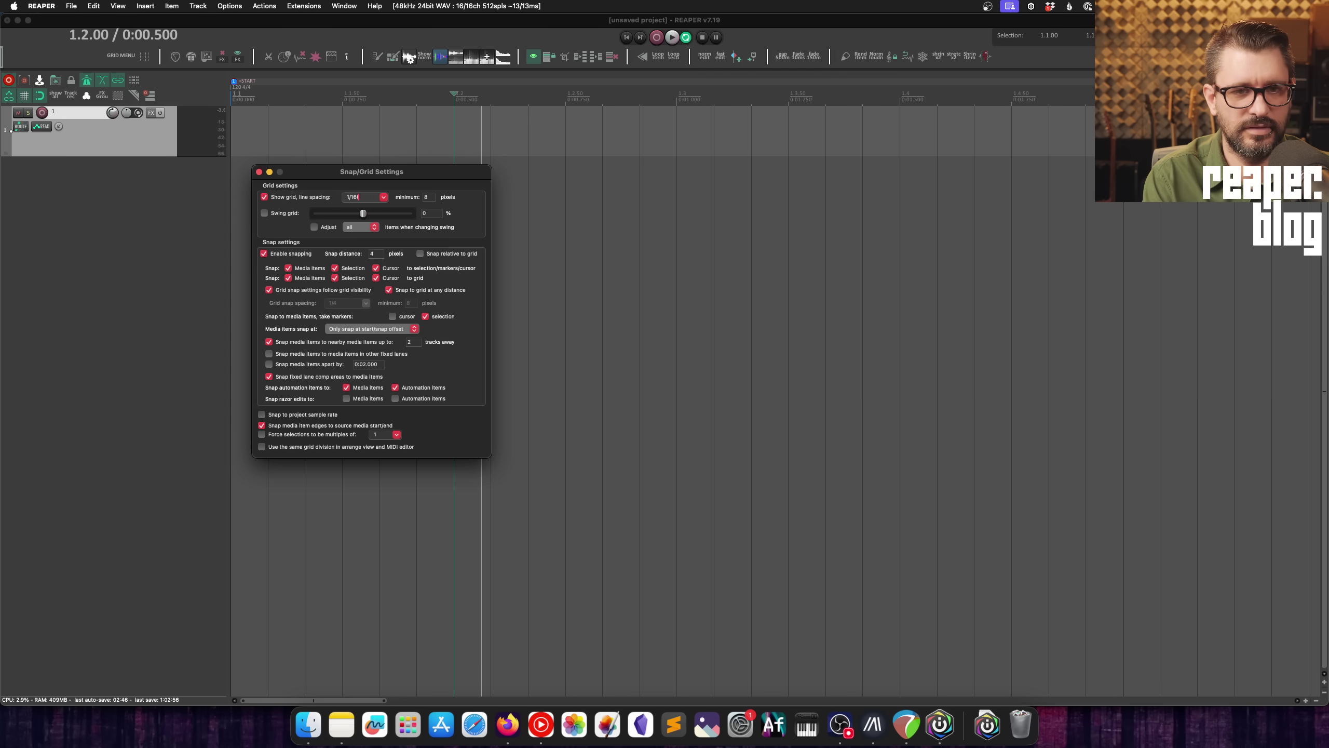
pyautogui.press('BackSpace')
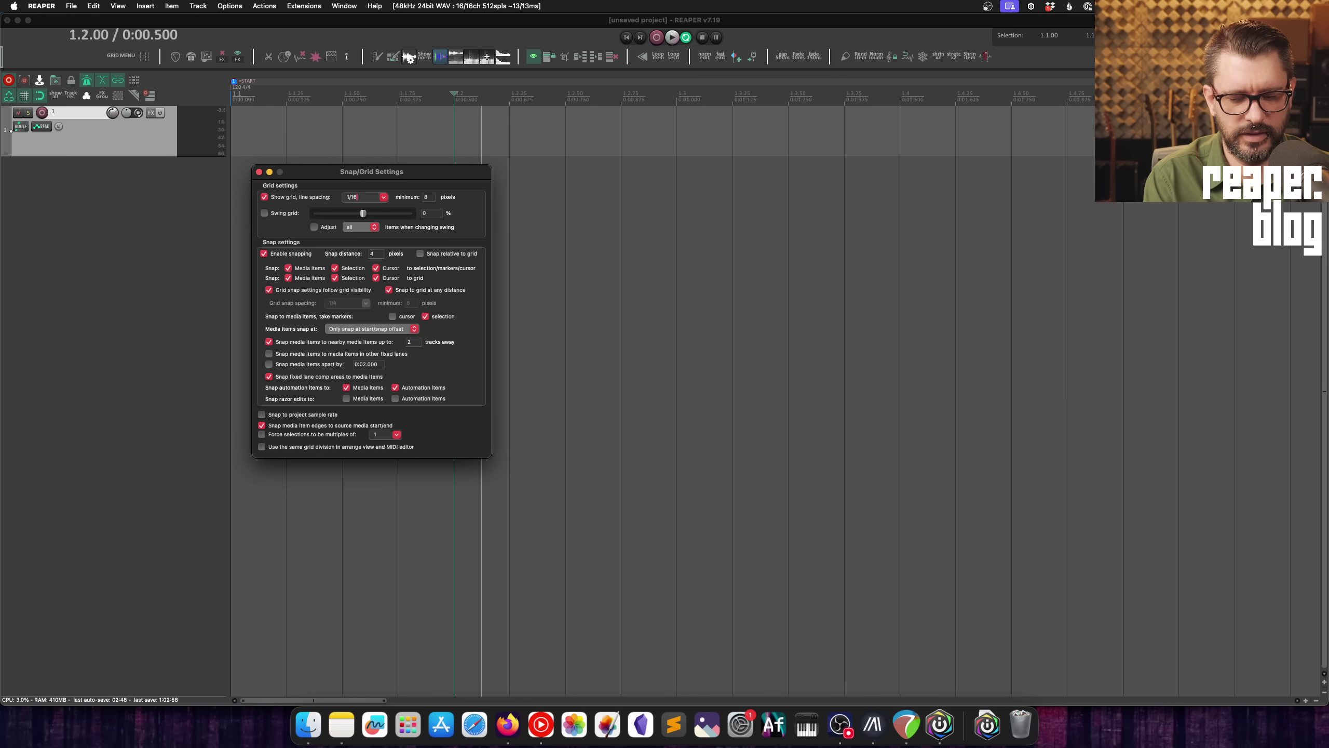
pyautogui.write('d')
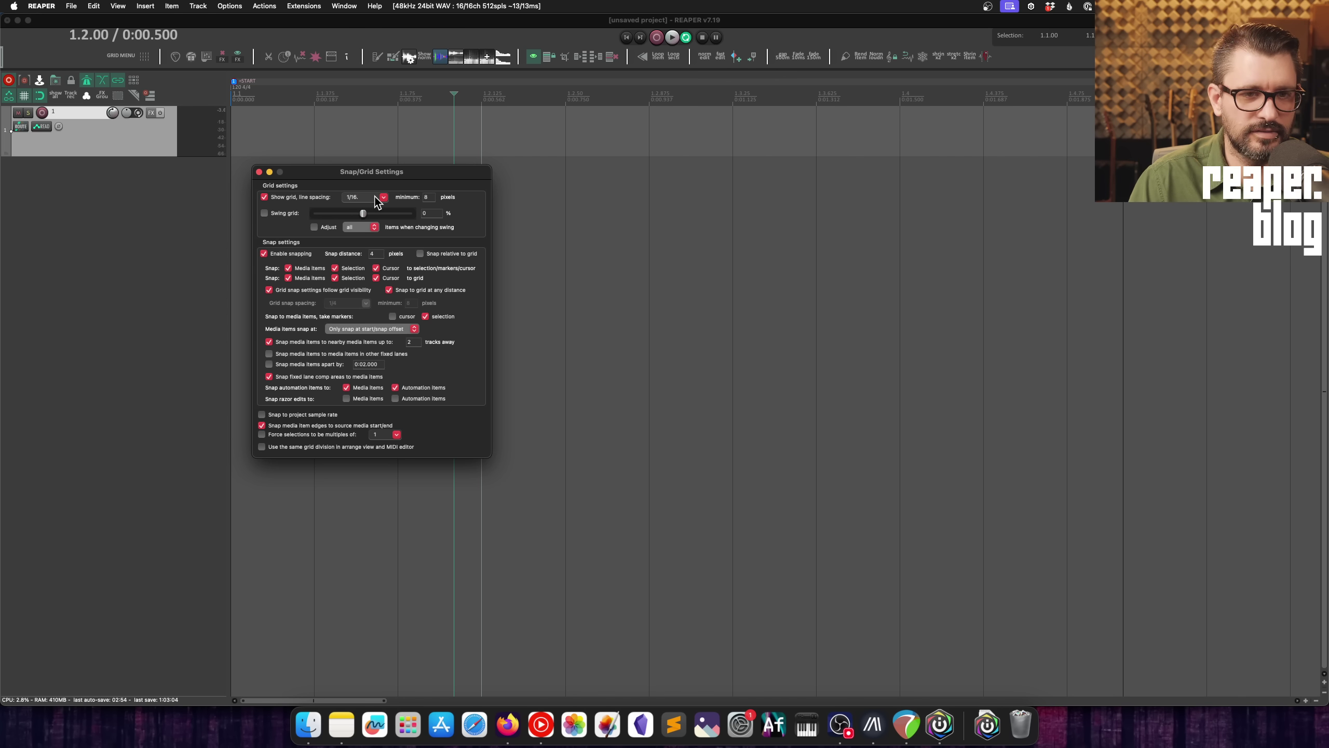
pyautogui.press('BackSpace')
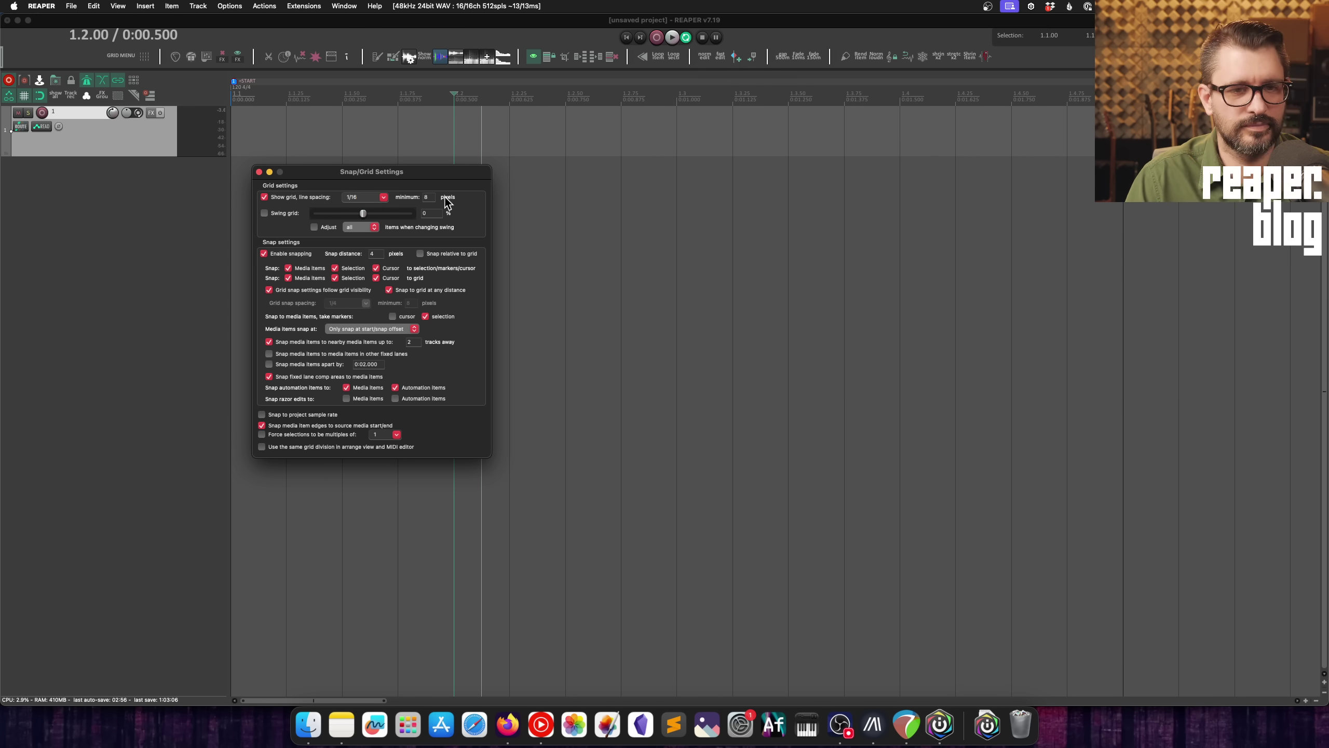